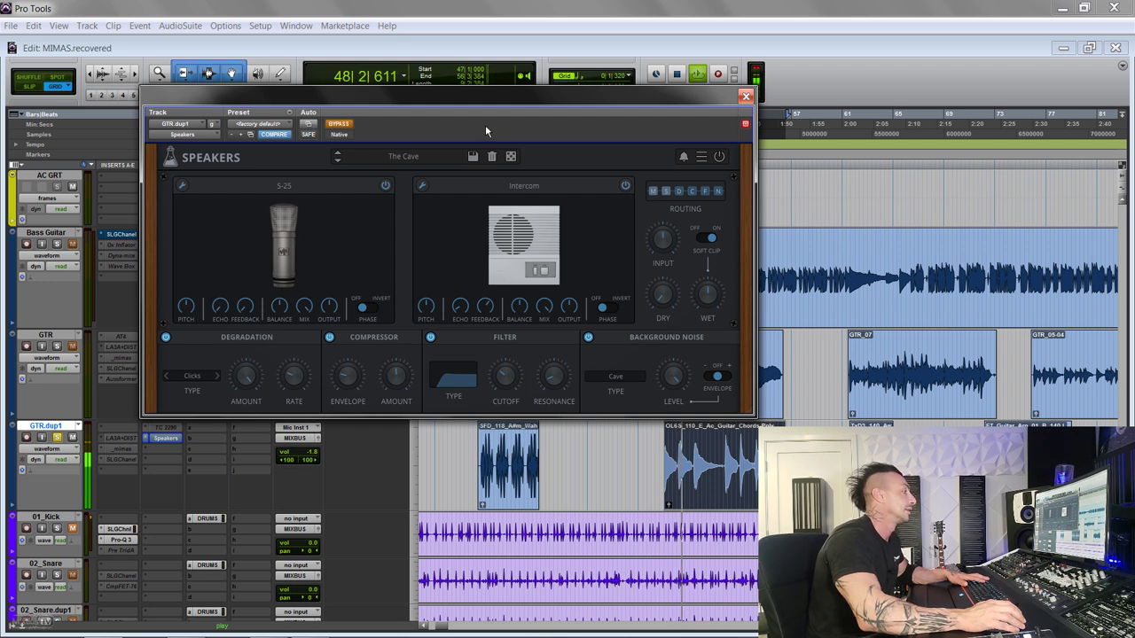
# Turn bypass off and audition the Town, Tubby Sound, Under Water and Vaporwave presets during playback
pyautogui.press('space')
pyautogui.press('space')
pyautogui.click(339, 124)
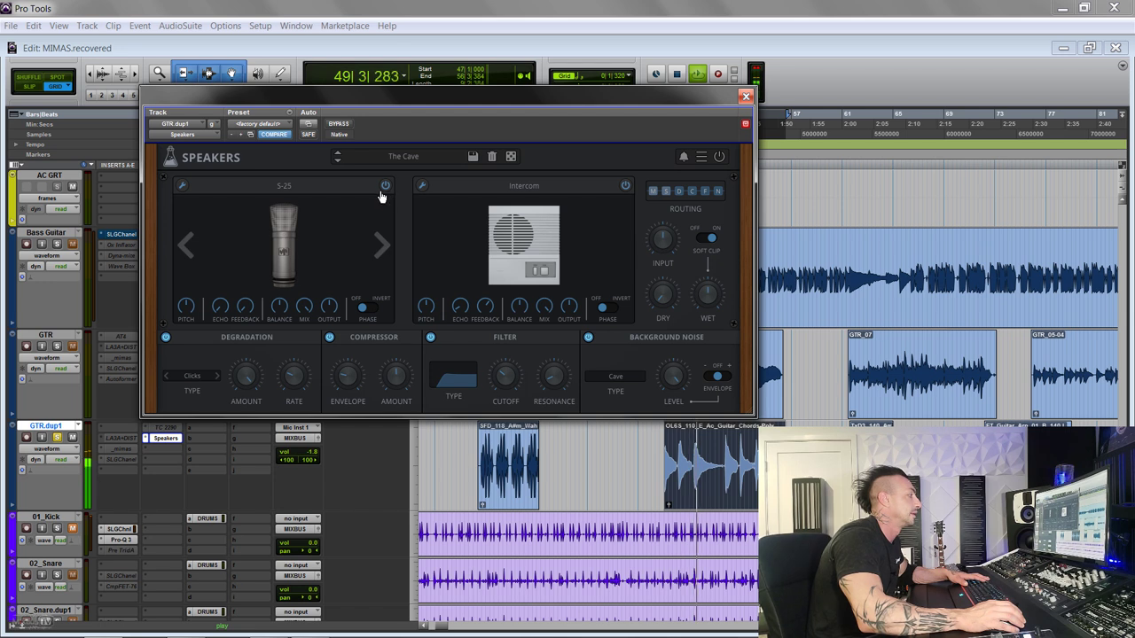
pyautogui.click(338, 163)
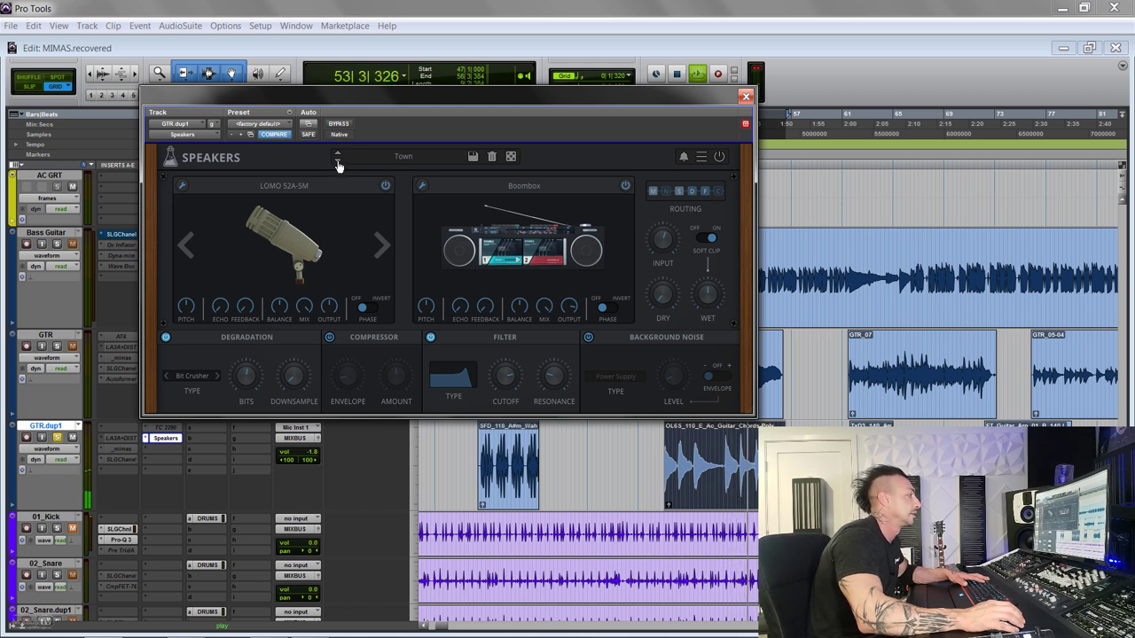
pyautogui.click(338, 163)
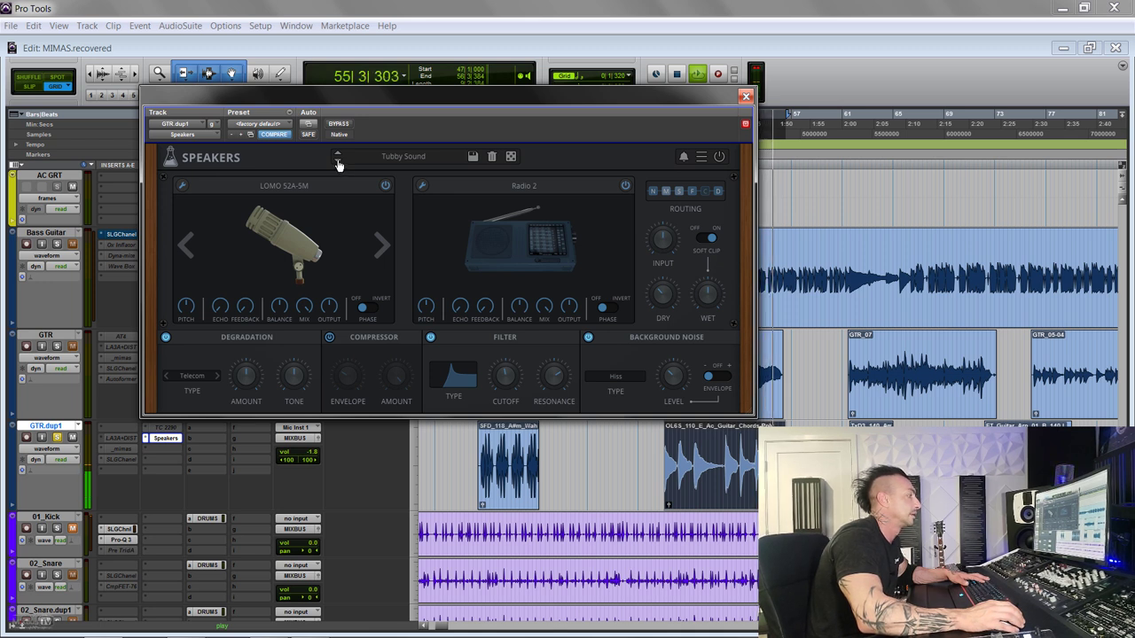
pyautogui.click(338, 163)
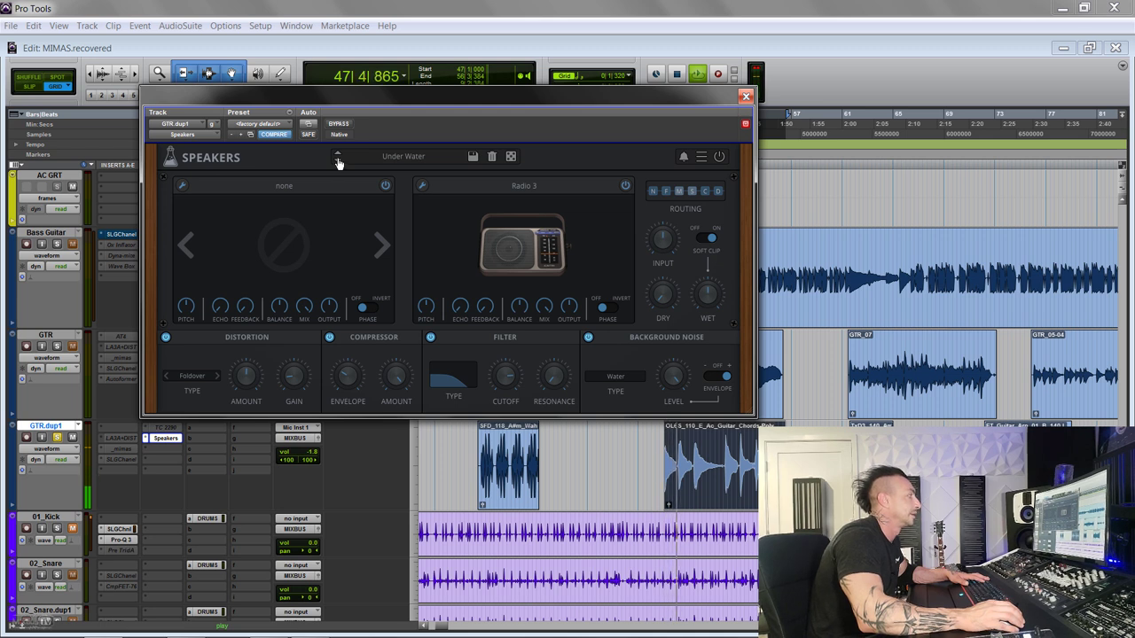
pyautogui.click(337, 164)
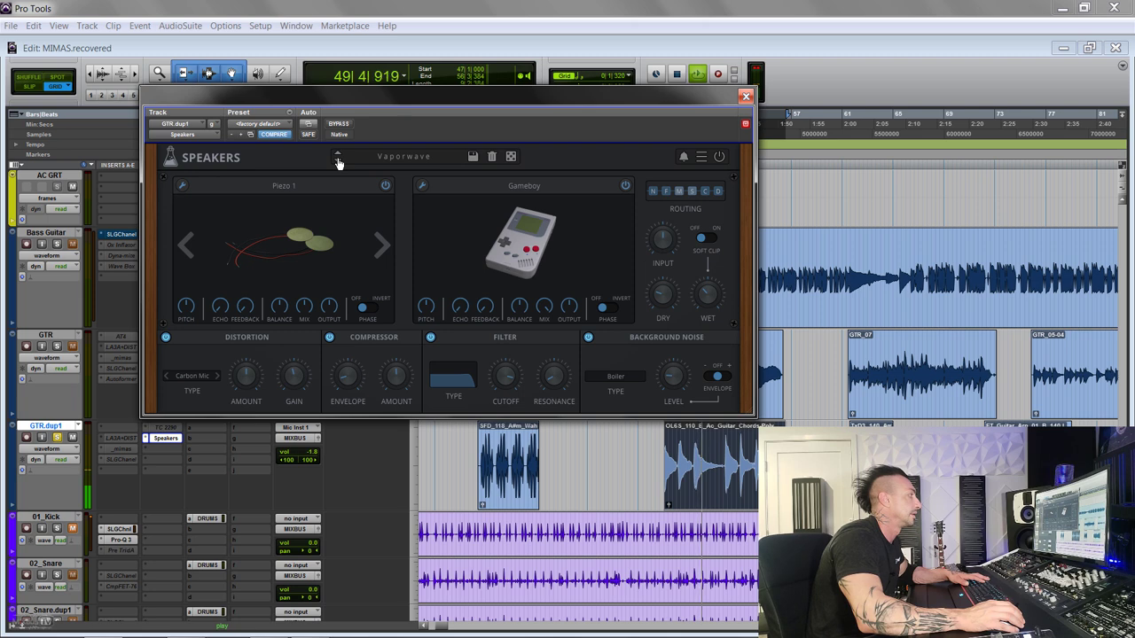
# Step on through the Wrong Packets preset to Bathroom, then stop playback
pyautogui.press('space')
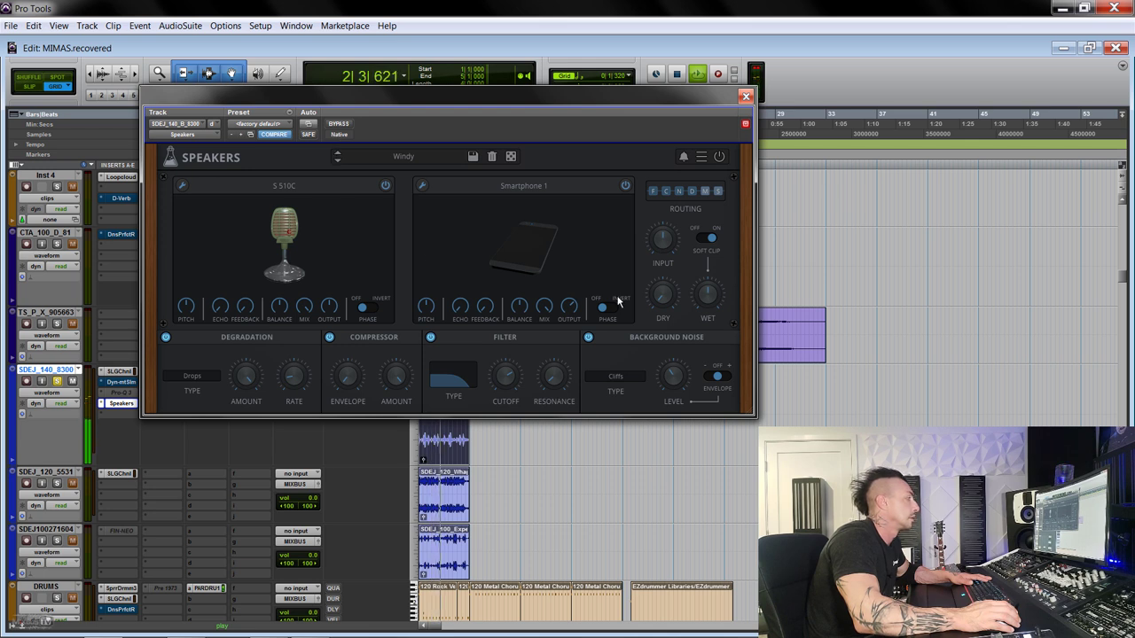
pyautogui.moveTo(676, 295)
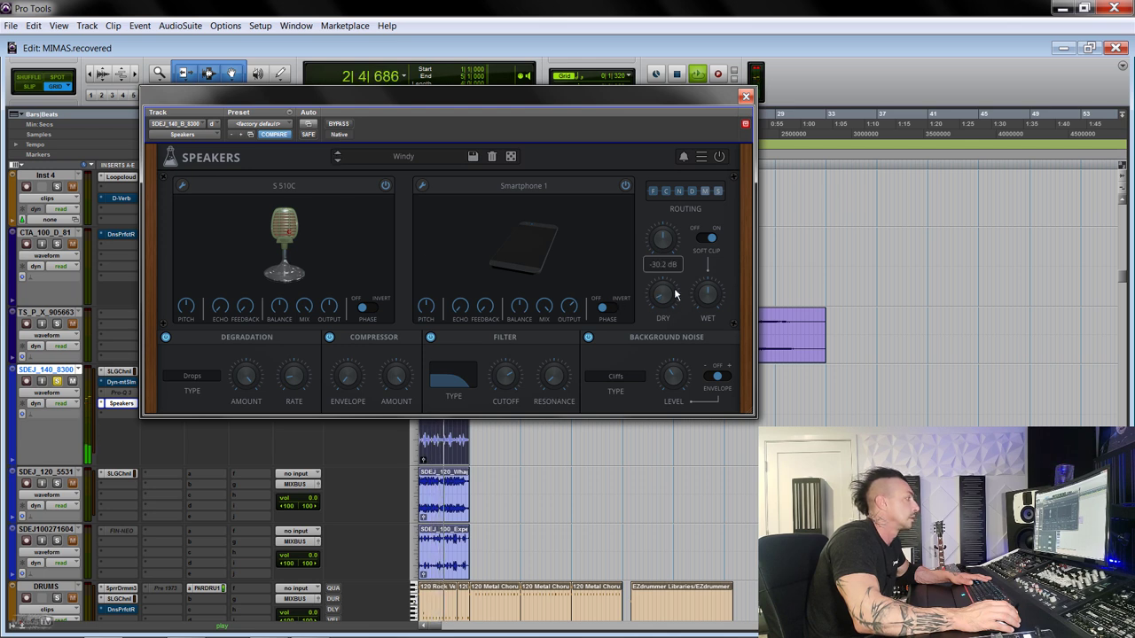
pyautogui.click(336, 162)
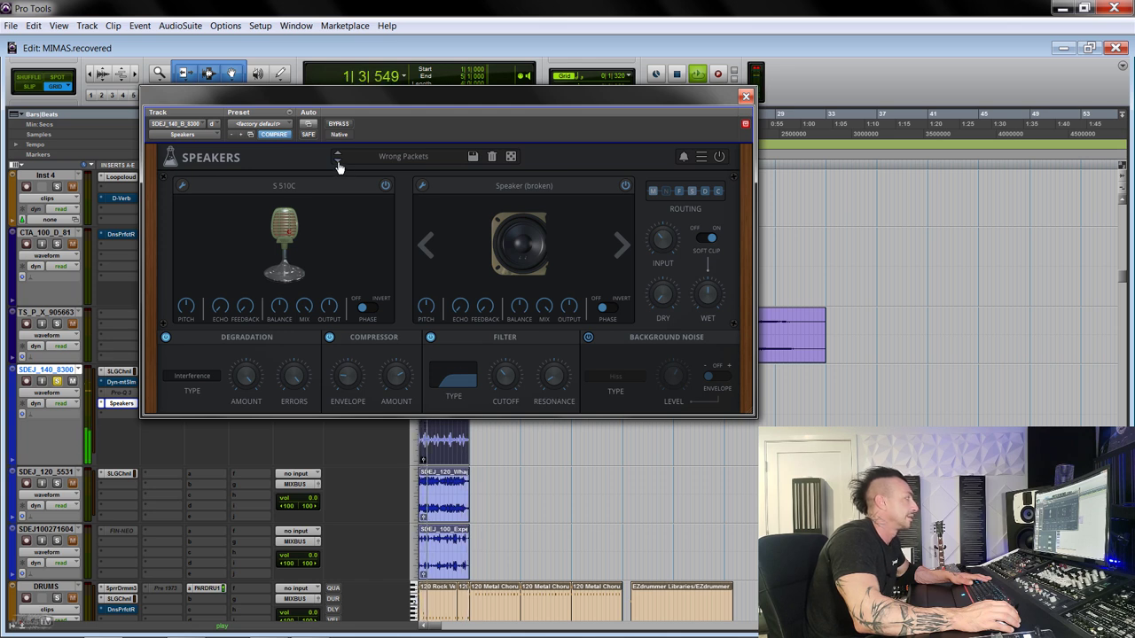
pyautogui.click(338, 162)
pyautogui.press('space')
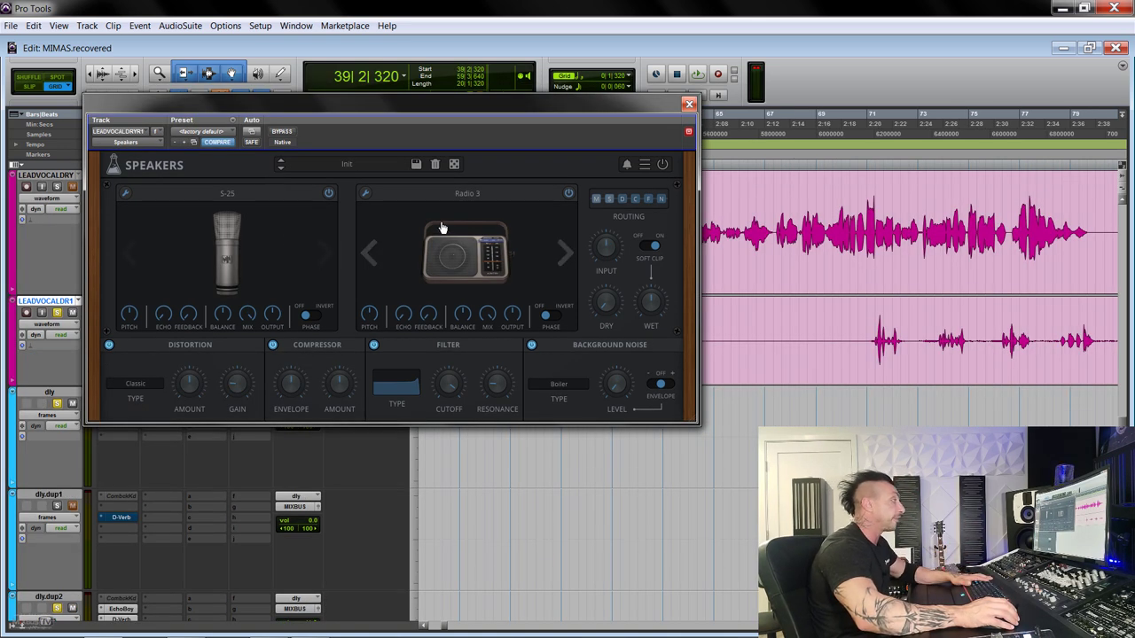
# Load the S-25 condenser model into the first device slot
pyautogui.click(258, 194)
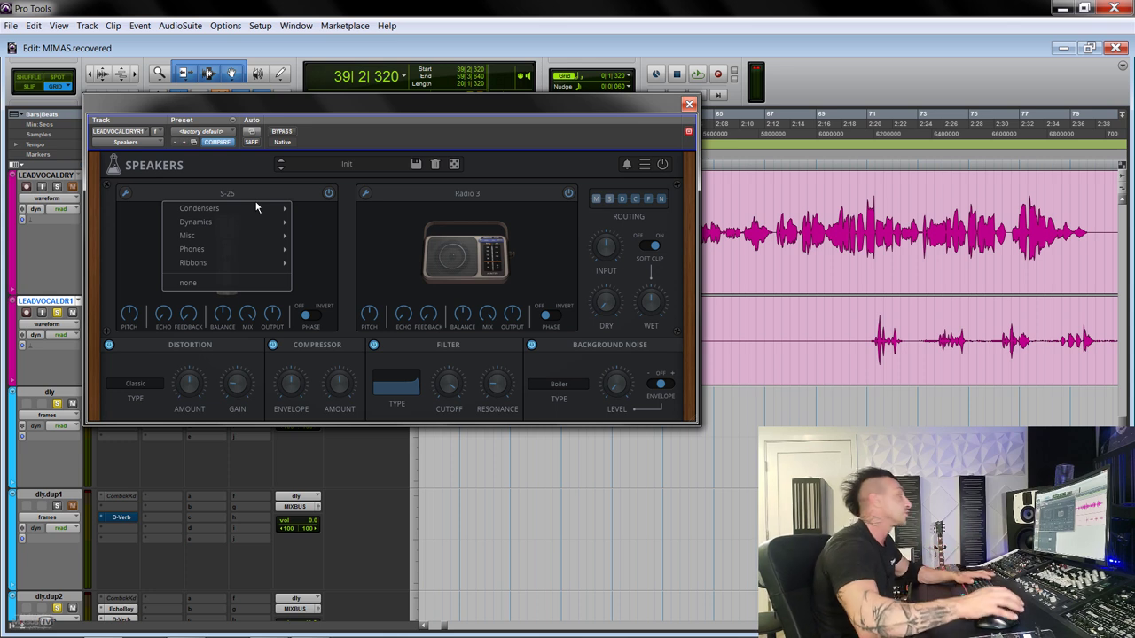
pyautogui.moveTo(254, 208)
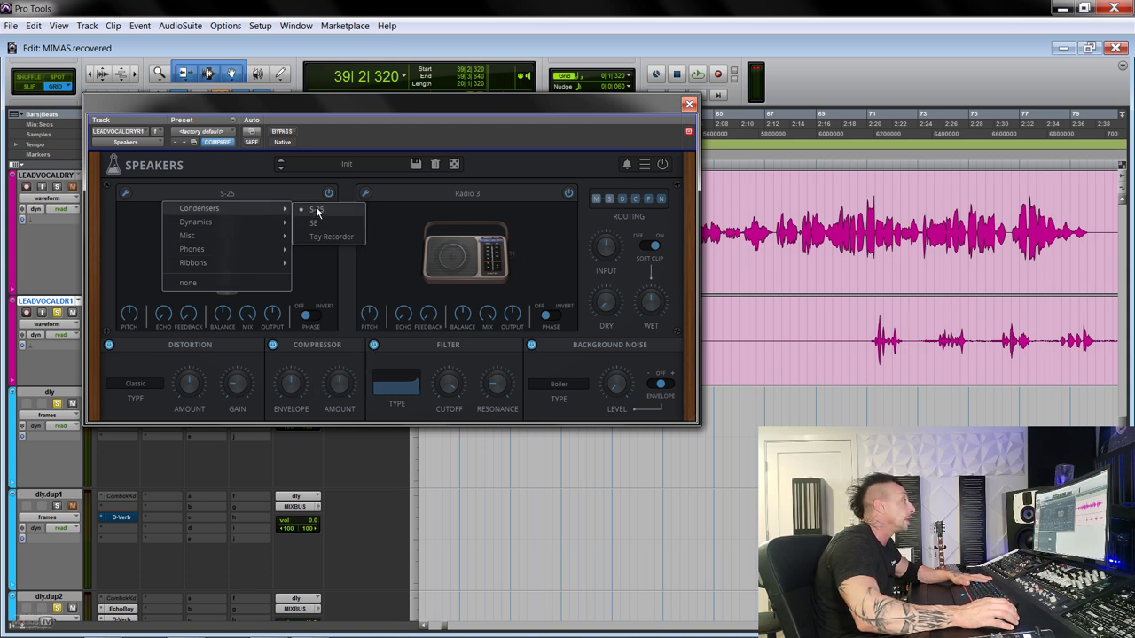
pyautogui.click(317, 211)
# Switch off the Radio 3 speaker slot and the filter, background noise, compressor and distortion modules
pyautogui.click(569, 193)
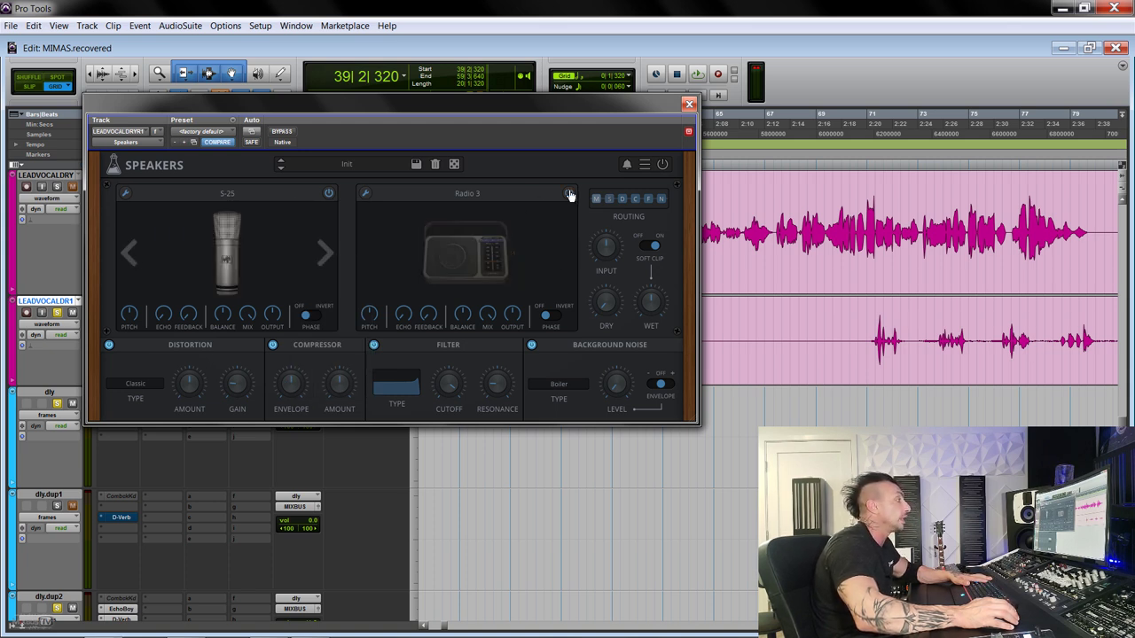
pyautogui.click(375, 348)
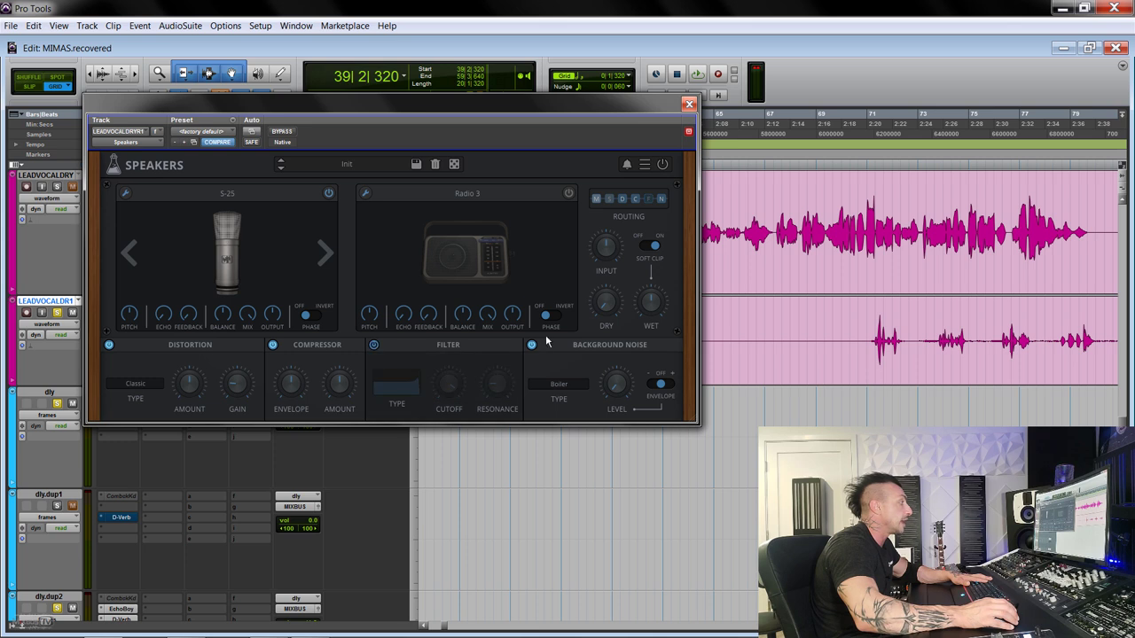
pyautogui.click(533, 346)
pyautogui.click(274, 346)
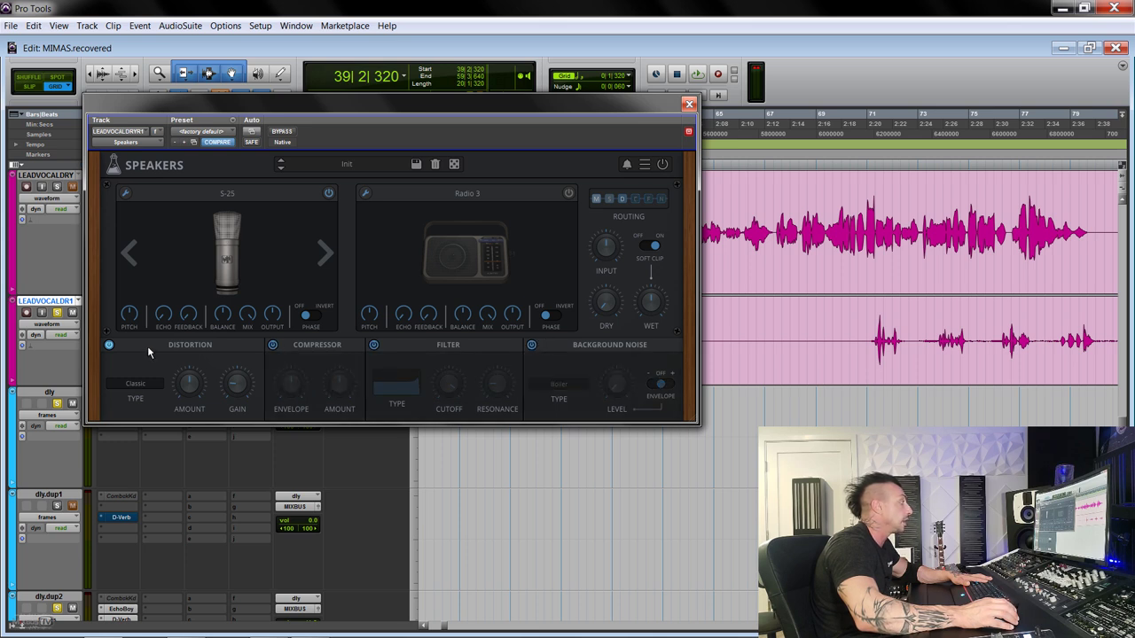
pyautogui.click(109, 345)
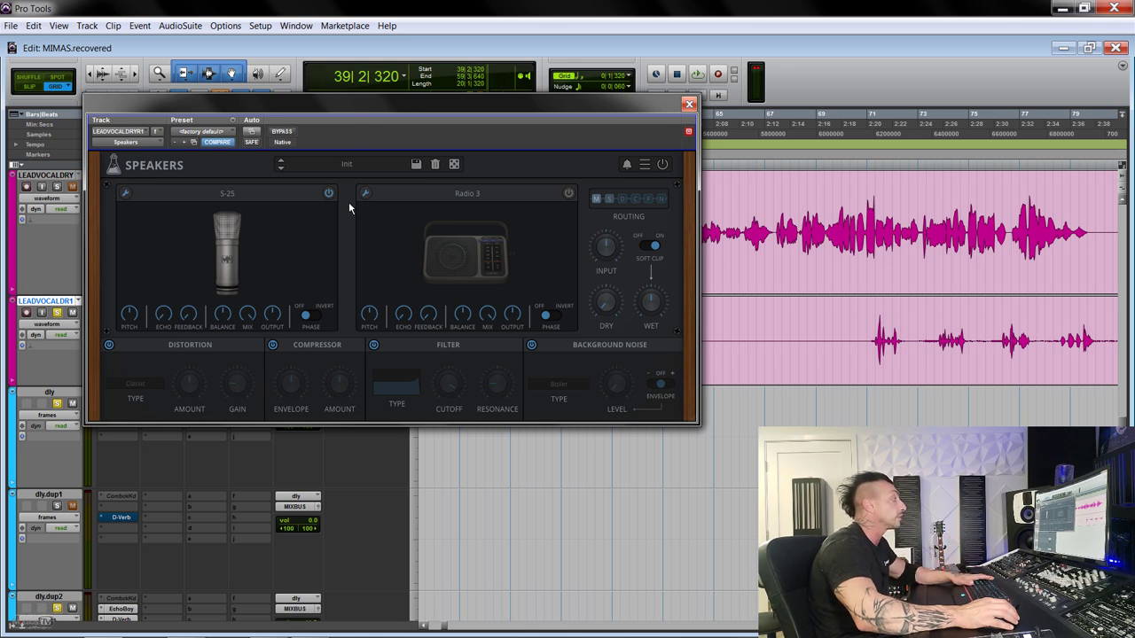
# Start playback and compare the vocal with the effect bypassed and active
pyautogui.press('space')
pyautogui.click(282, 131)
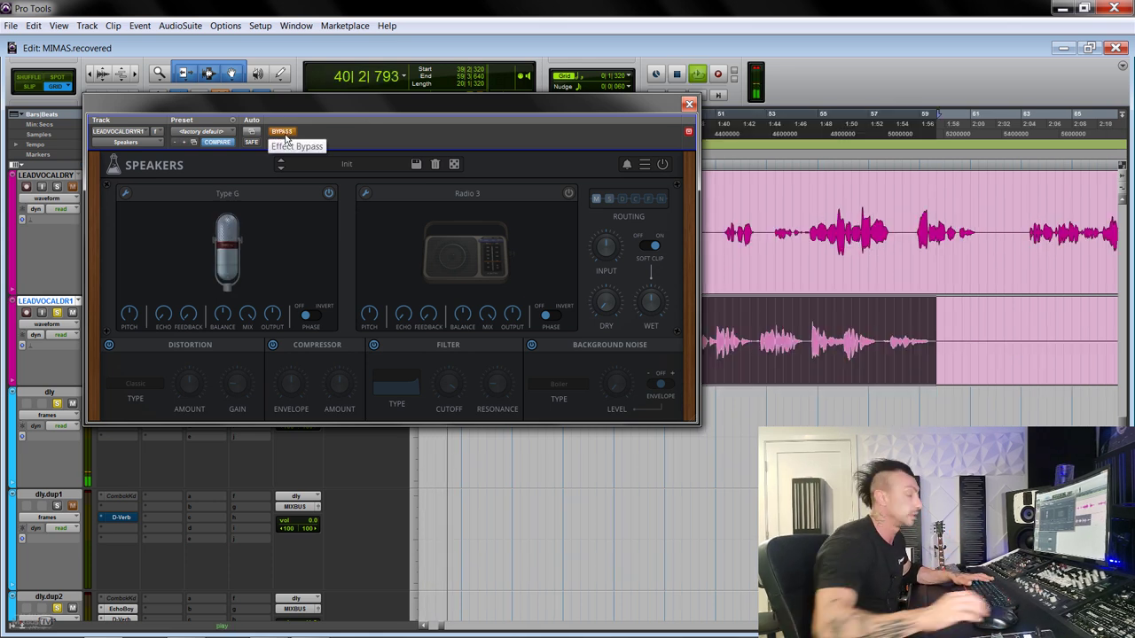
pyautogui.click(283, 133)
# Step the first slot back from M500 through earlier models to EV RE20, return to S 510C, and stop
pyautogui.moveTo(130, 257)
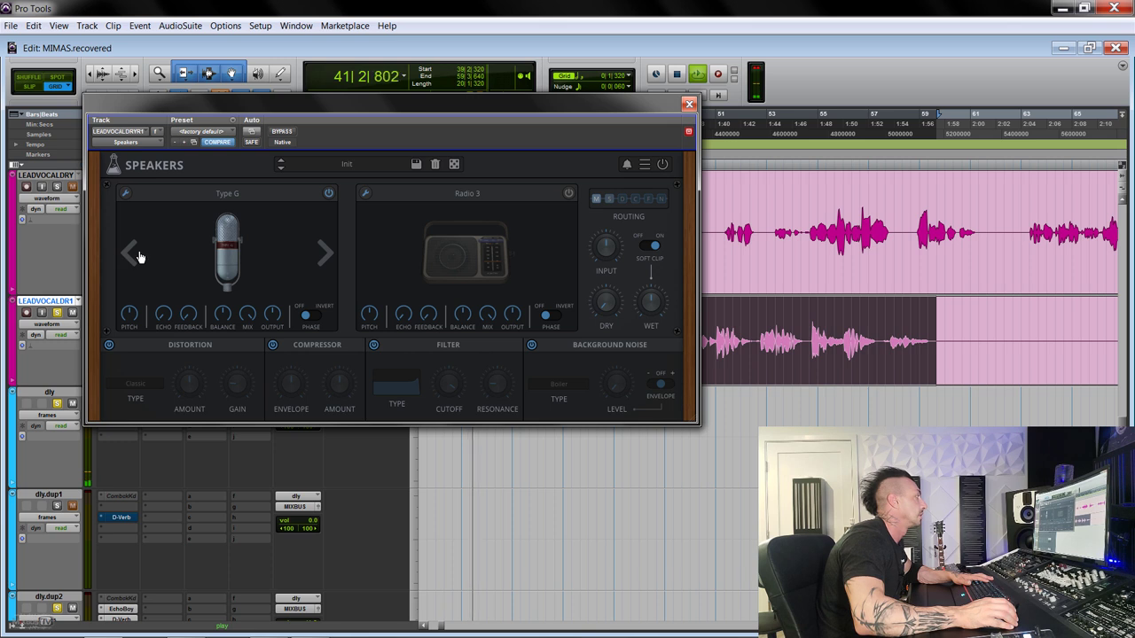
pyautogui.click(129, 255)
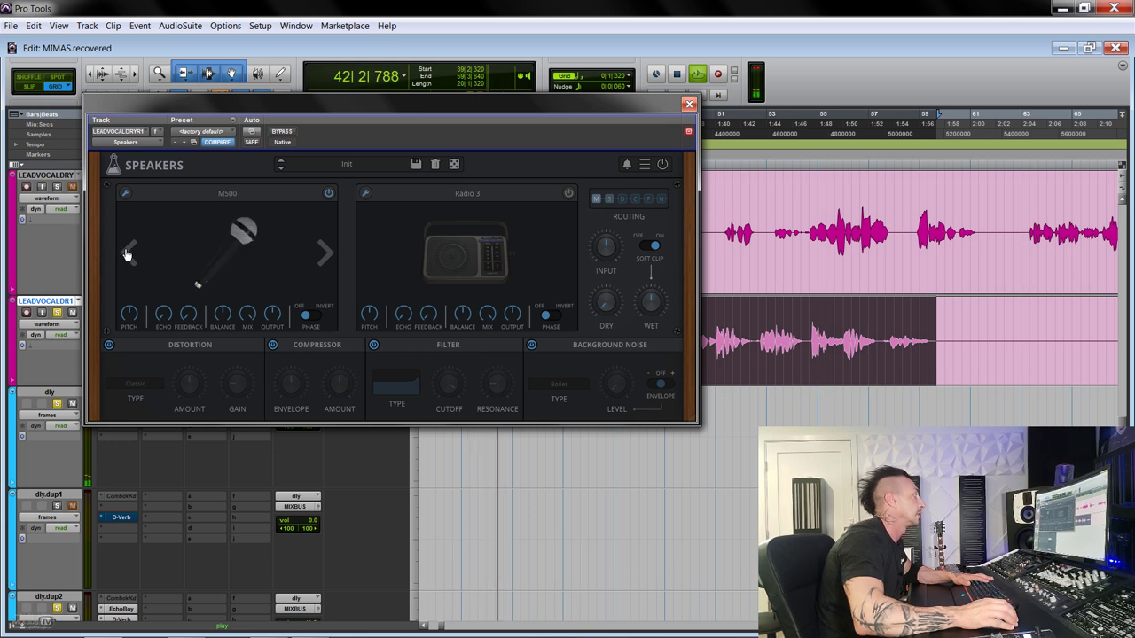
pyautogui.click(127, 254)
pyautogui.click(127, 254)
pyautogui.click(127, 254)
pyautogui.click(127, 255)
pyautogui.click(127, 255)
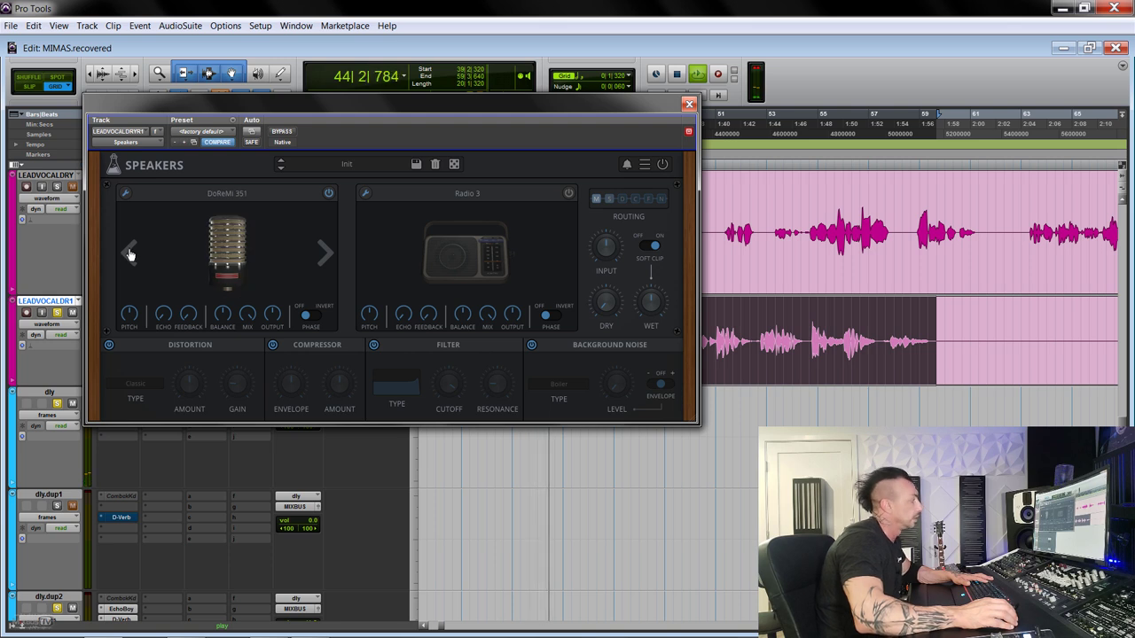
pyautogui.click(129, 254)
pyautogui.click(129, 254)
pyautogui.click(128, 254)
pyautogui.click(128, 255)
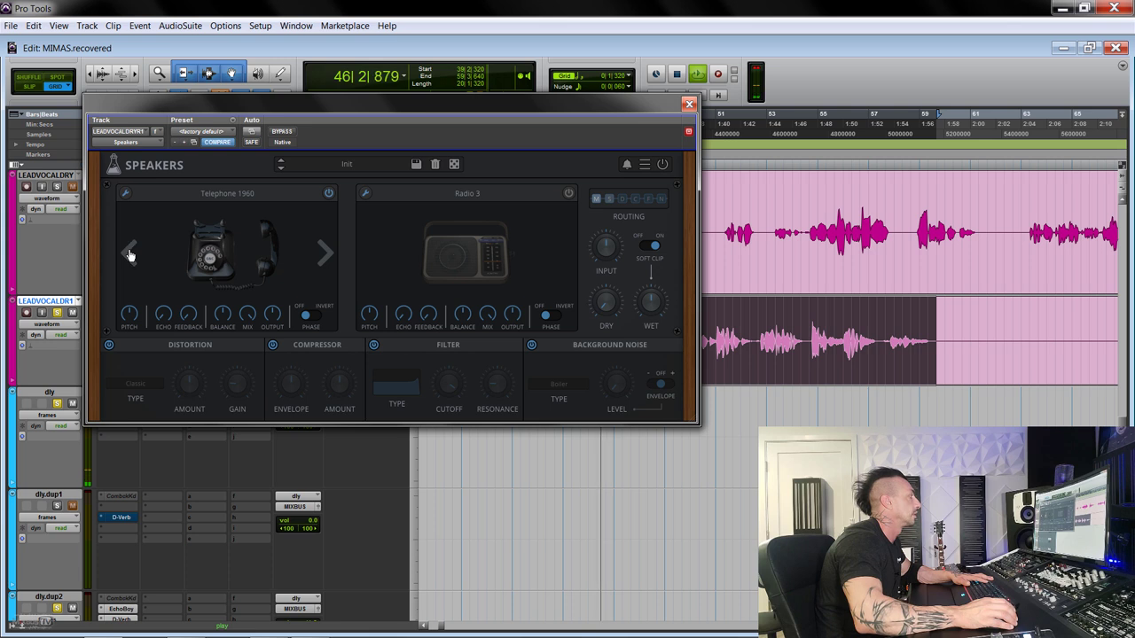
pyautogui.click(128, 254)
pyautogui.click(128, 255)
pyautogui.click(129, 255)
pyautogui.click(129, 255)
pyautogui.click(128, 254)
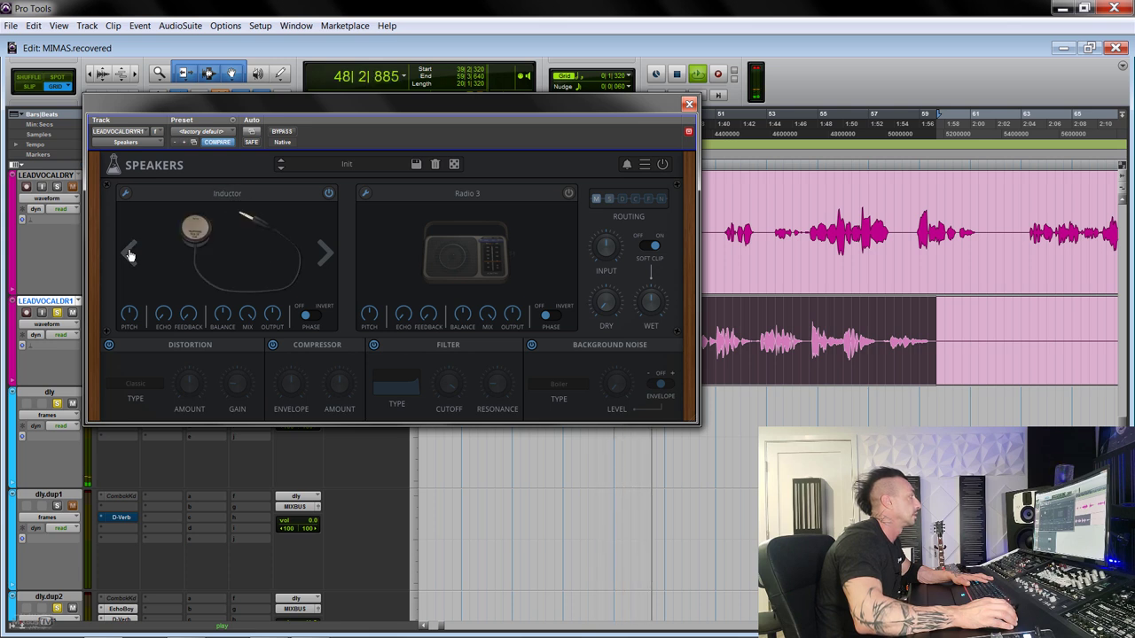
pyautogui.click(128, 255)
pyautogui.click(128, 255)
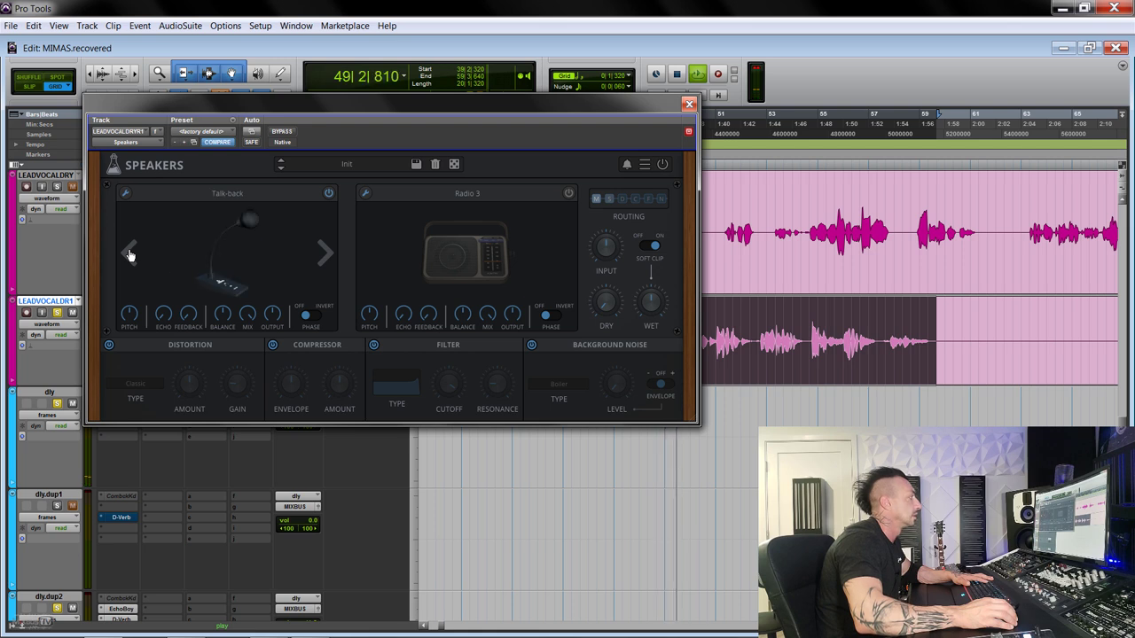
pyautogui.click(129, 255)
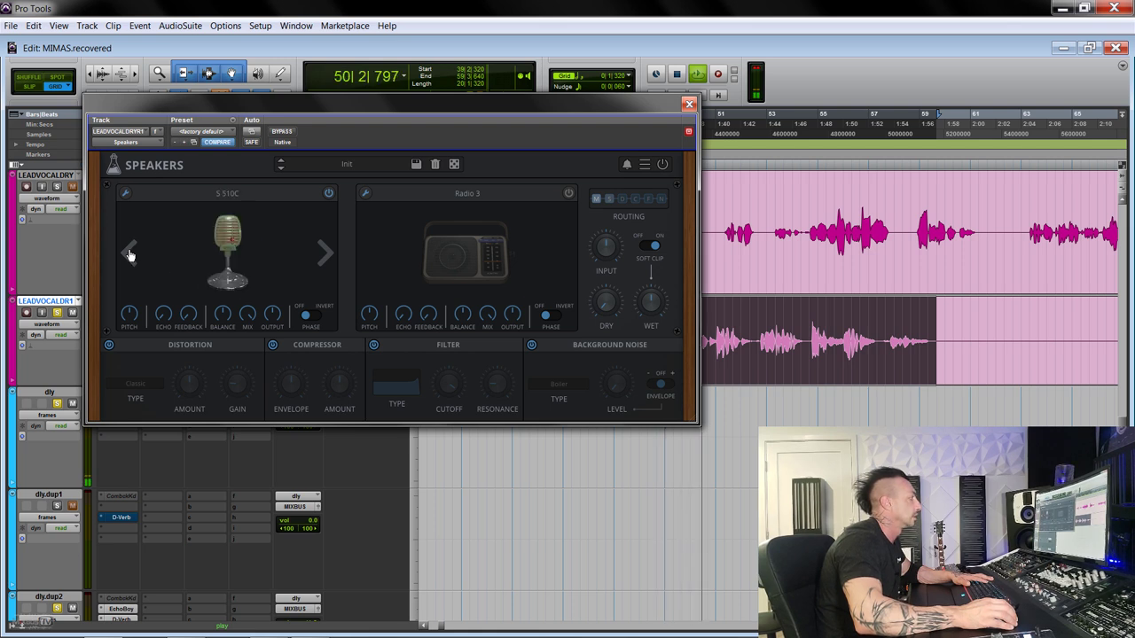
pyautogui.click(129, 254)
pyautogui.click(129, 255)
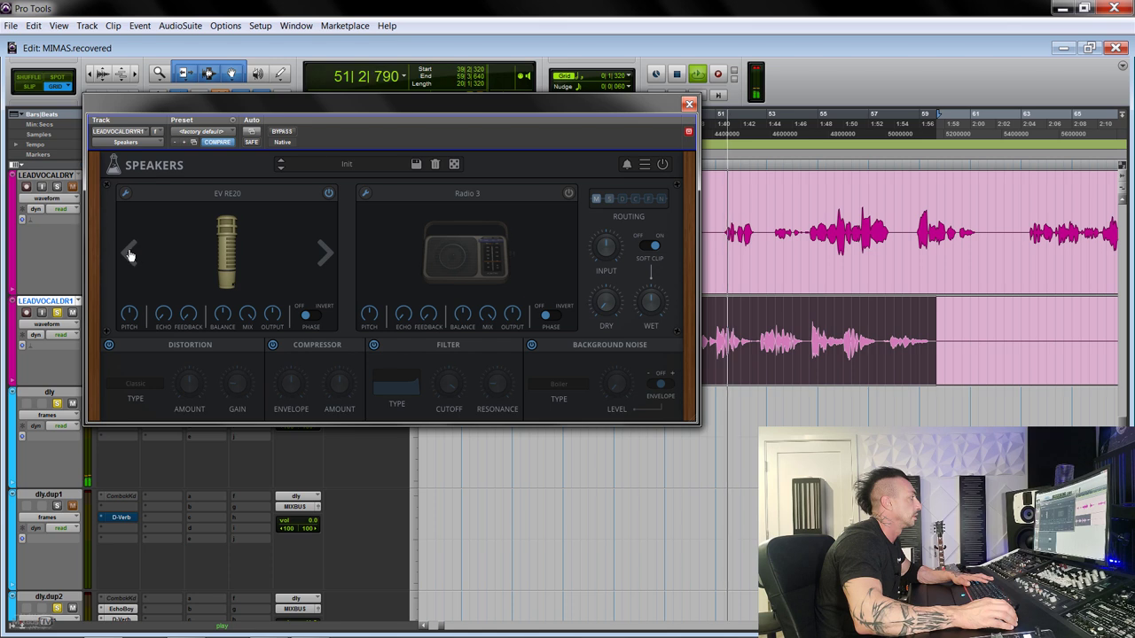
pyautogui.click(323, 253)
pyautogui.press('space')
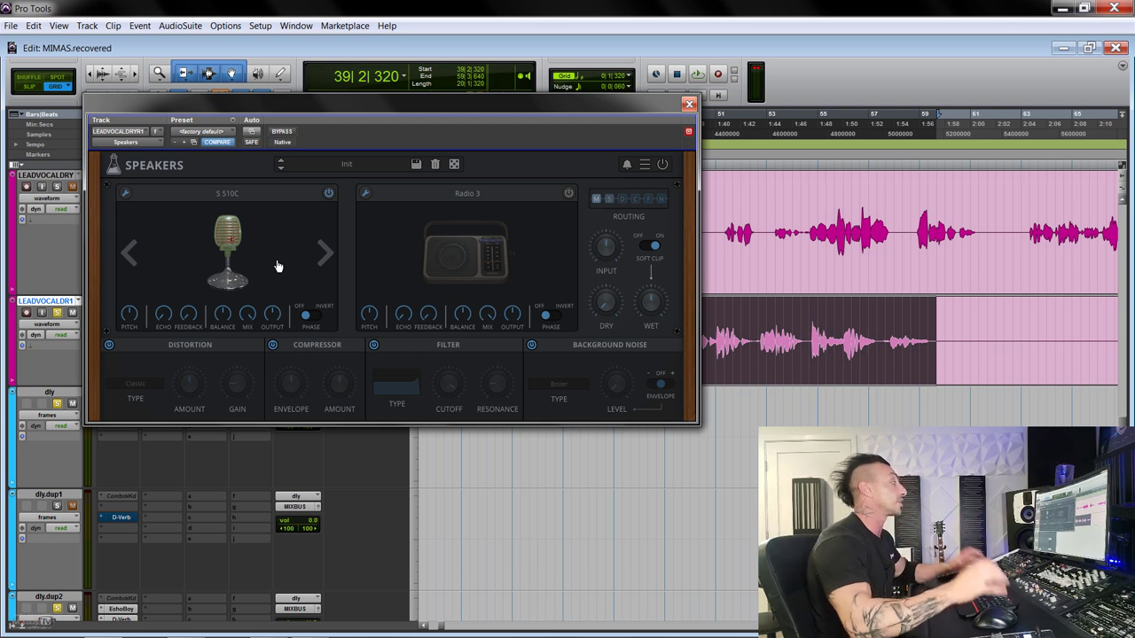
# Load the Speaker (cube) model into the second slot from the Speakers category
pyautogui.scroll(2, 454, 236)
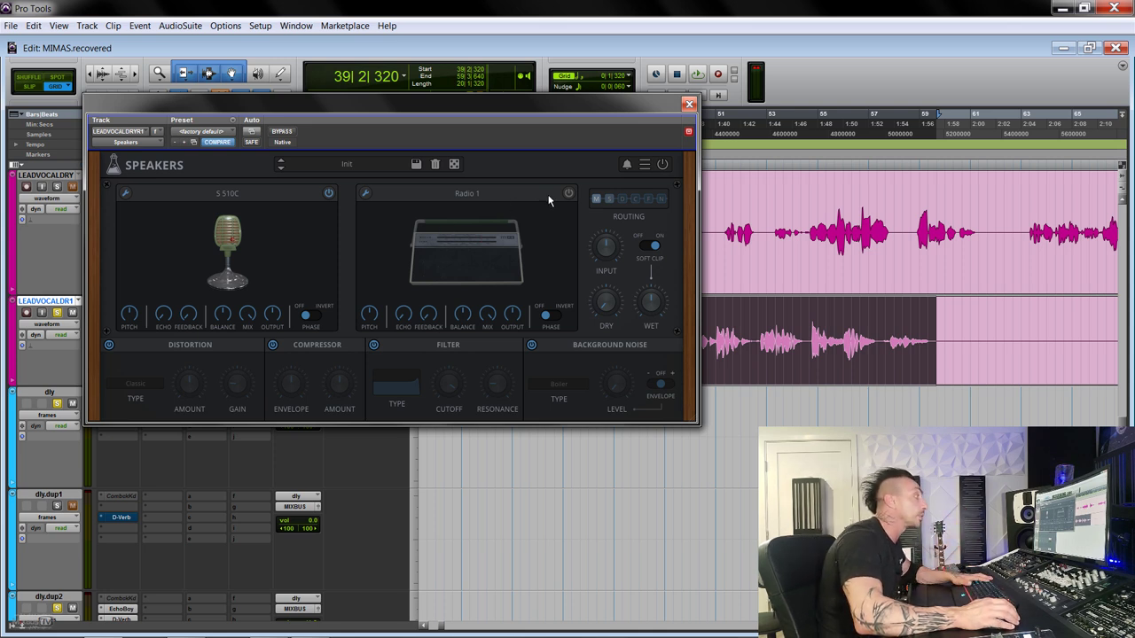
pyautogui.click(508, 194)
pyautogui.moveTo(510, 206)
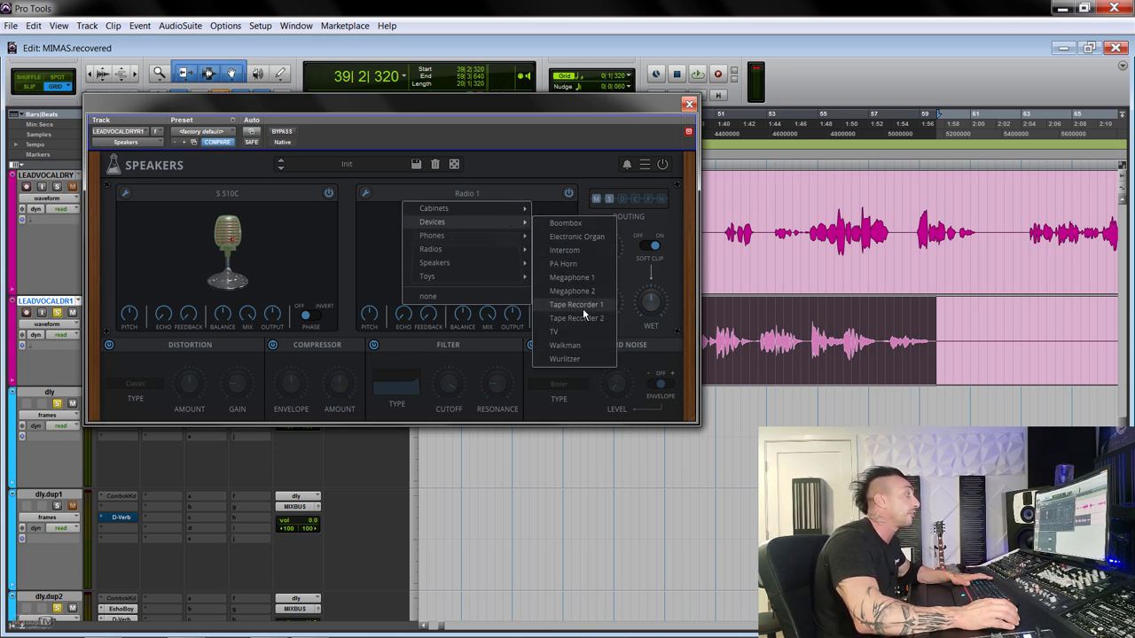
pyautogui.moveTo(484, 237)
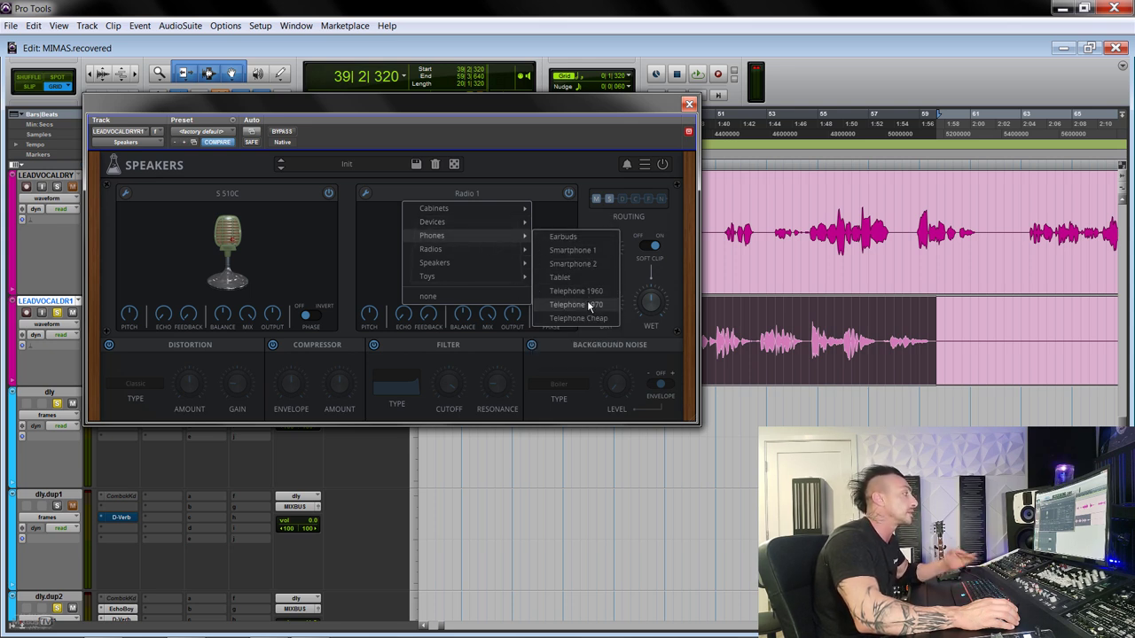
pyautogui.moveTo(522, 257)
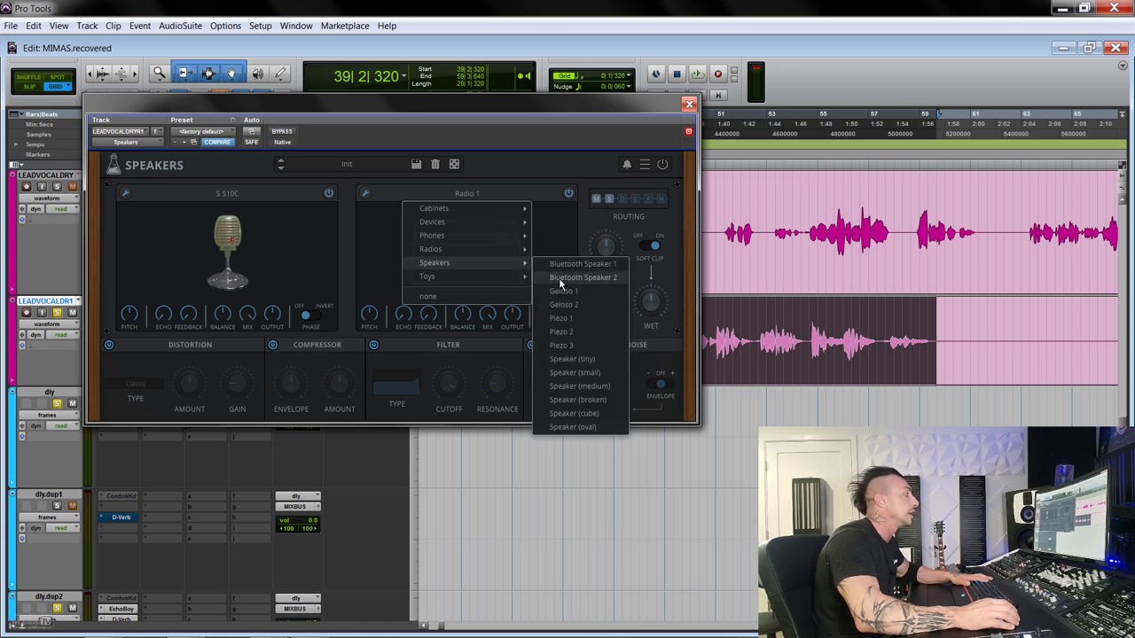
pyautogui.click(574, 414)
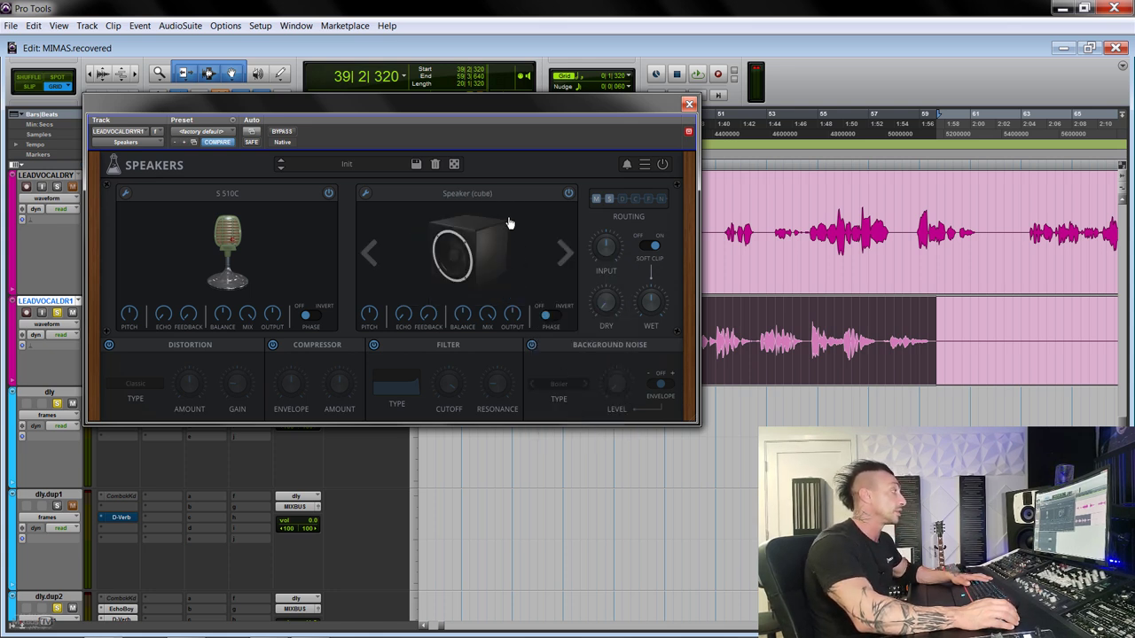
# Browse the speaker device categories, including Toys, and close the list unchanged
pyautogui.click(482, 197)
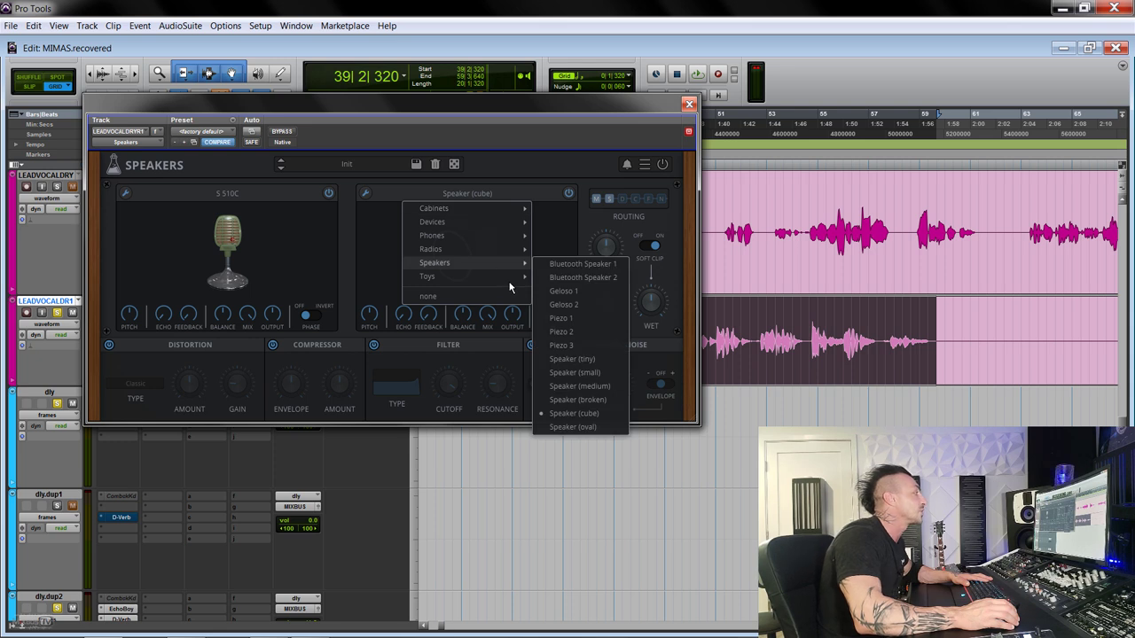
pyautogui.moveTo(510, 286)
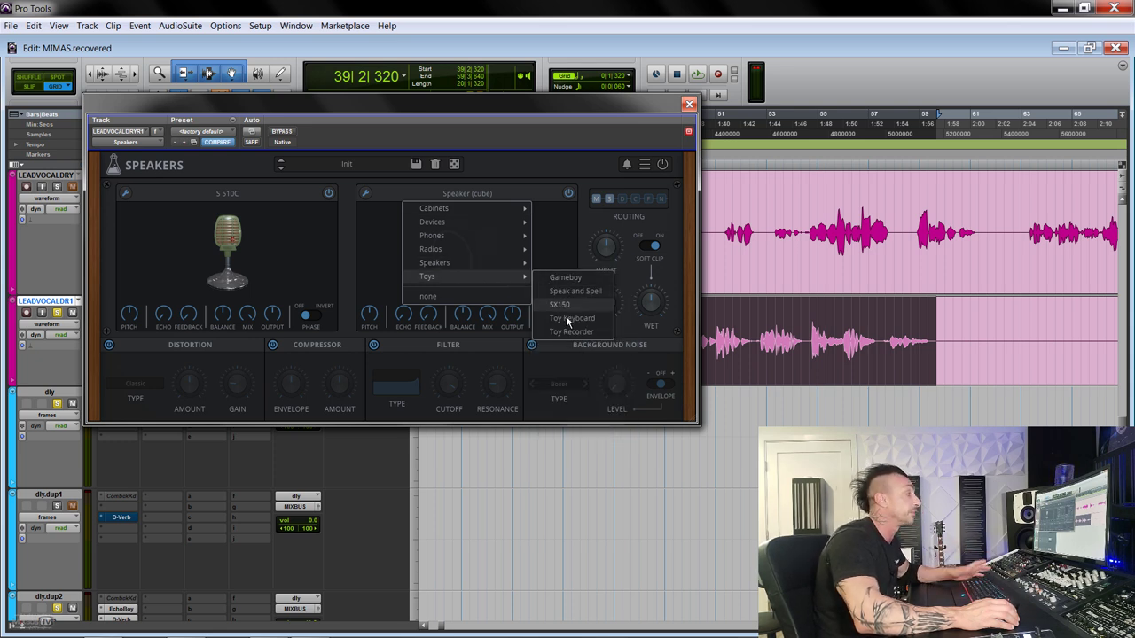
pyautogui.click(526, 164)
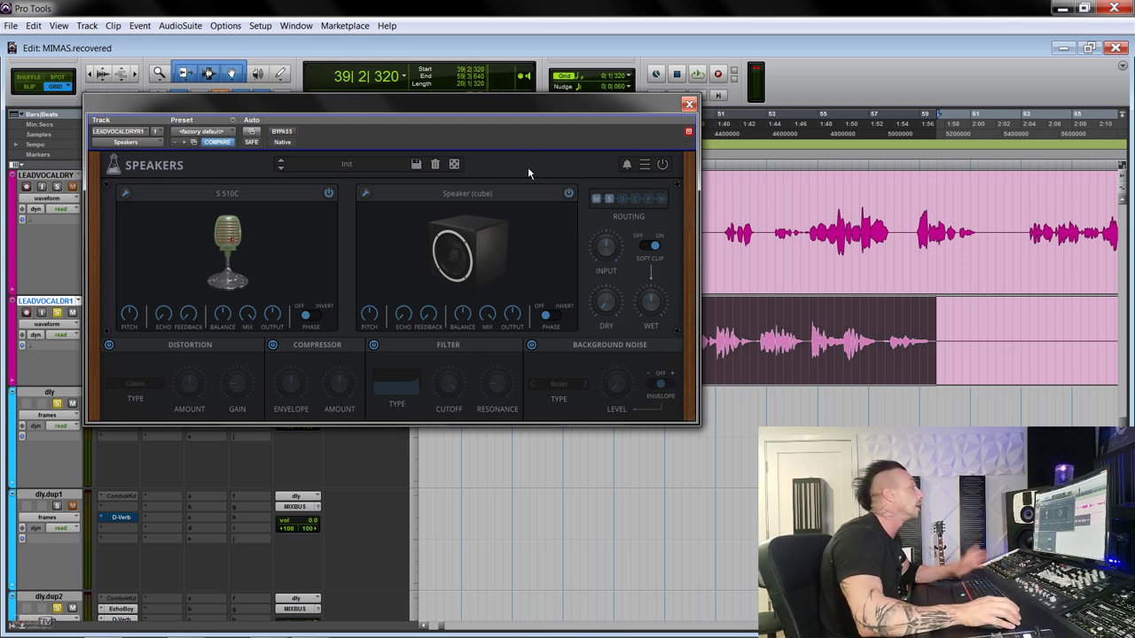
# Start playback and step the speaker through Radio 2, 3, 4, Teletunken, Bluetooth Speakers and Geloso 1
pyautogui.moveTo(435, 232)
pyautogui.click(452, 195)
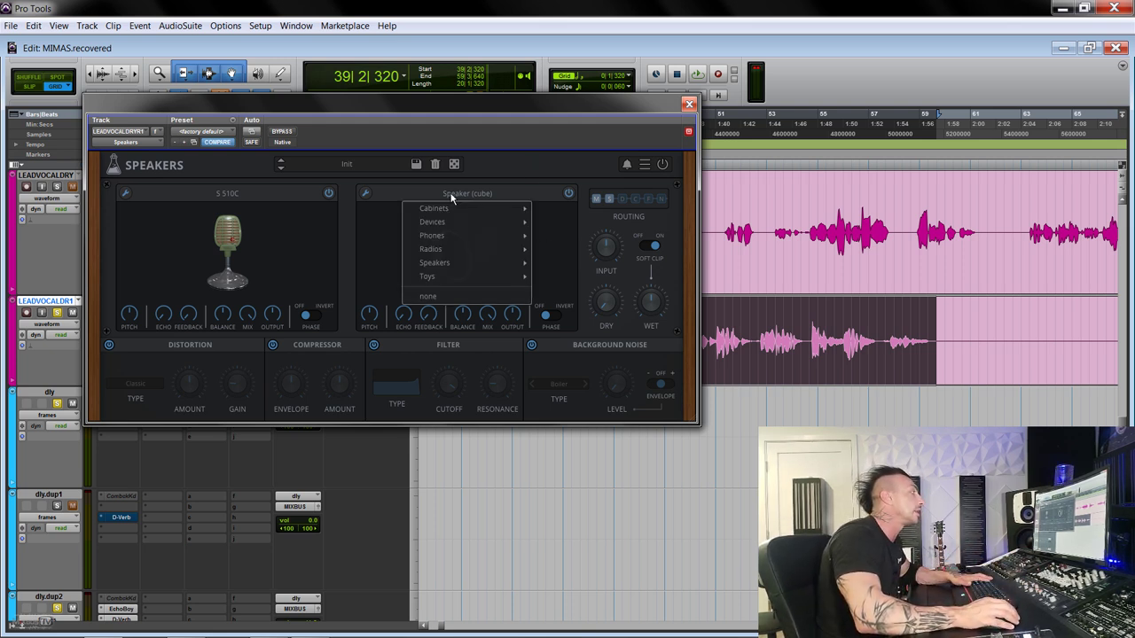
pyautogui.click(505, 176)
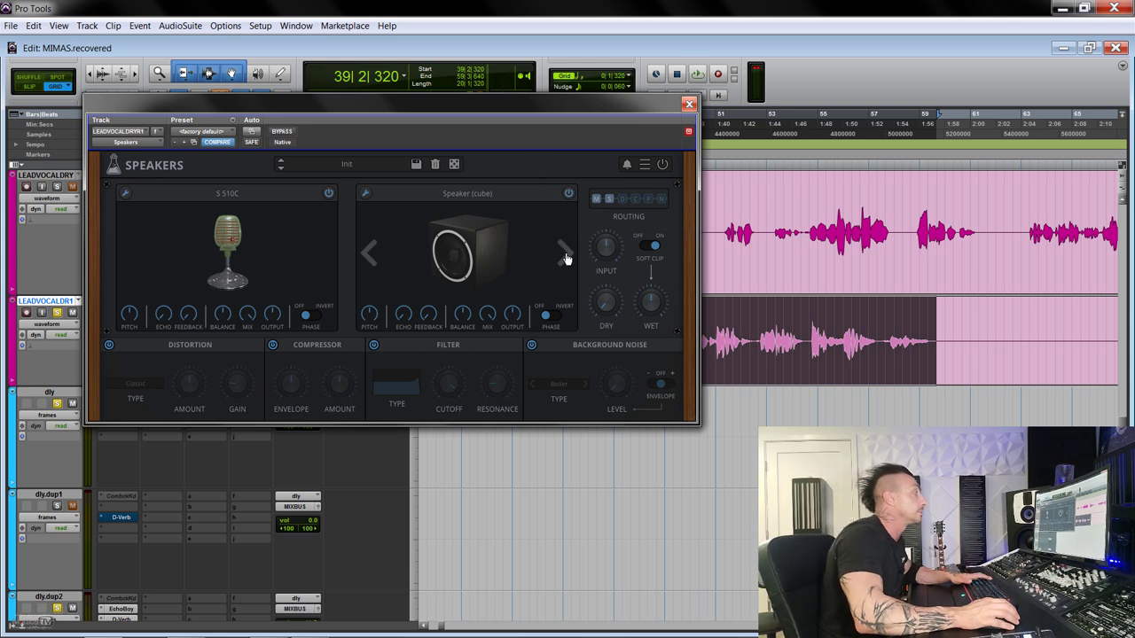
pyautogui.click(565, 254)
pyautogui.press('space')
pyautogui.click(565, 254)
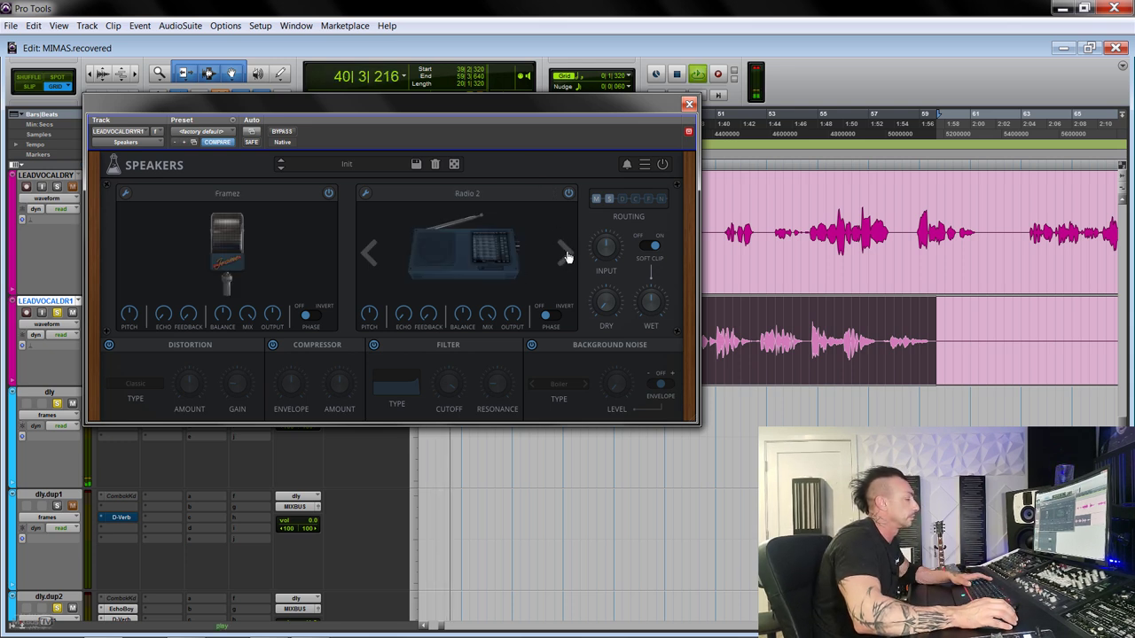
pyautogui.click(565, 254)
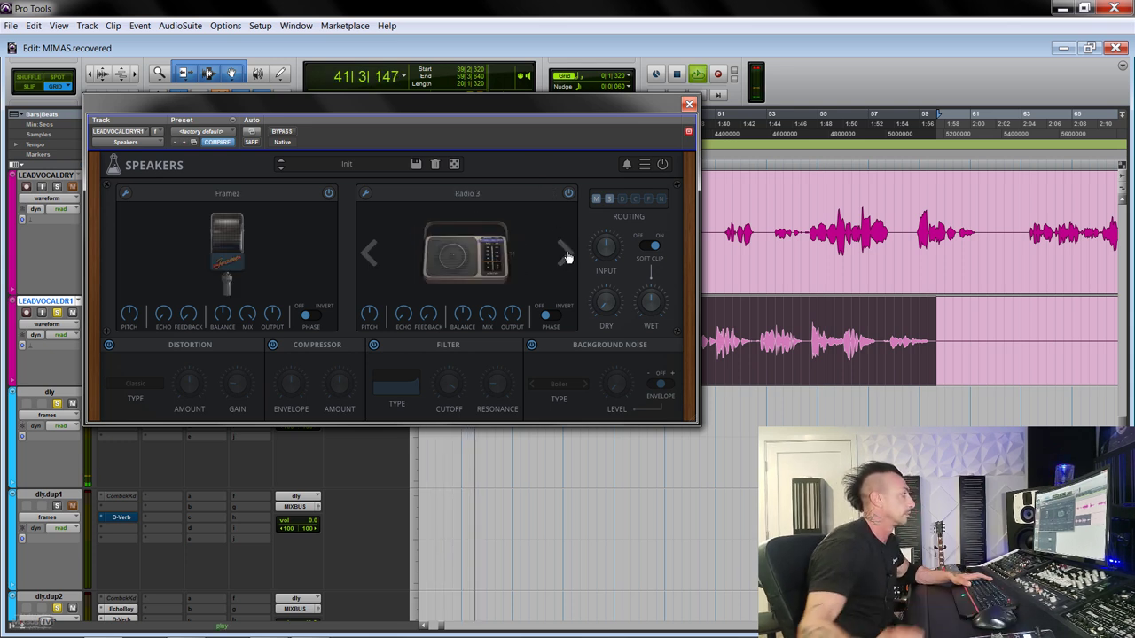
pyautogui.click(565, 254)
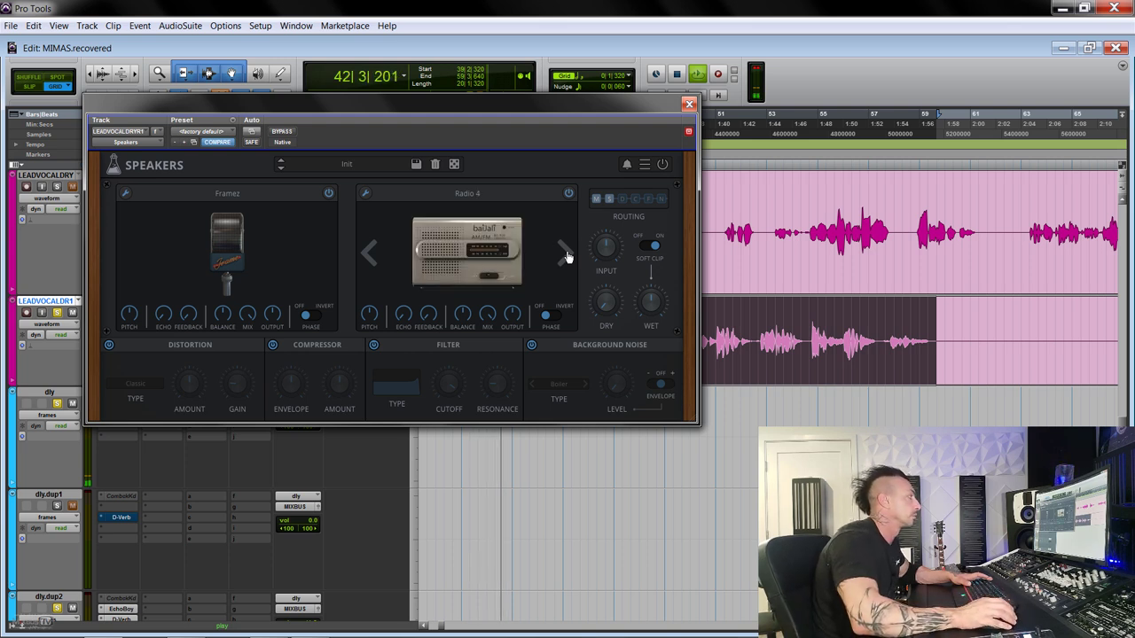
pyautogui.click(565, 256)
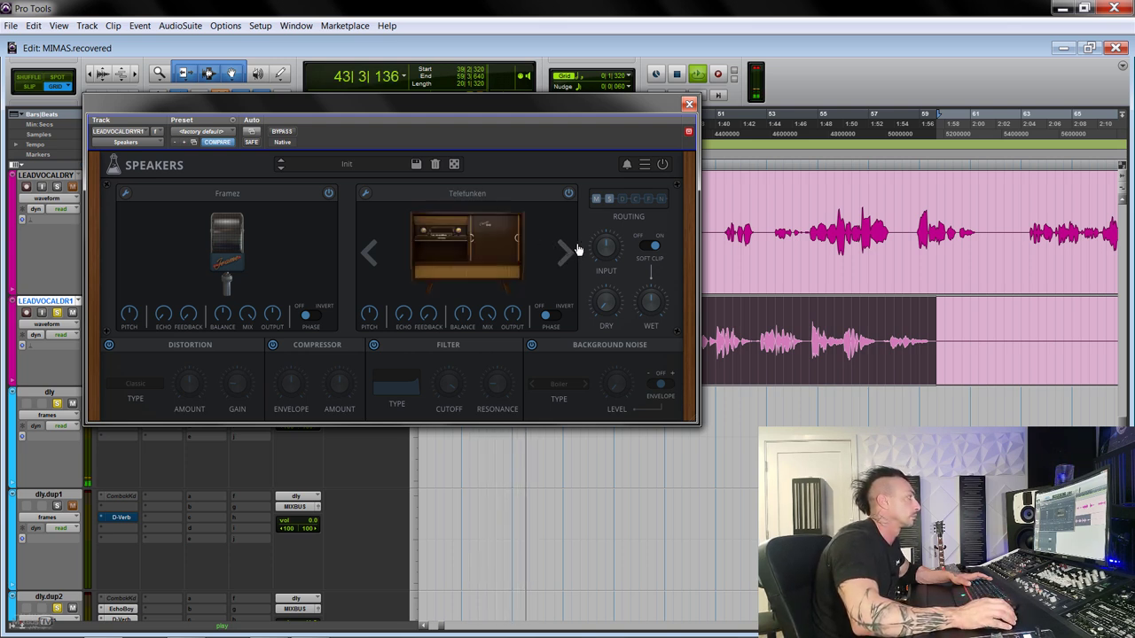
pyautogui.click(572, 255)
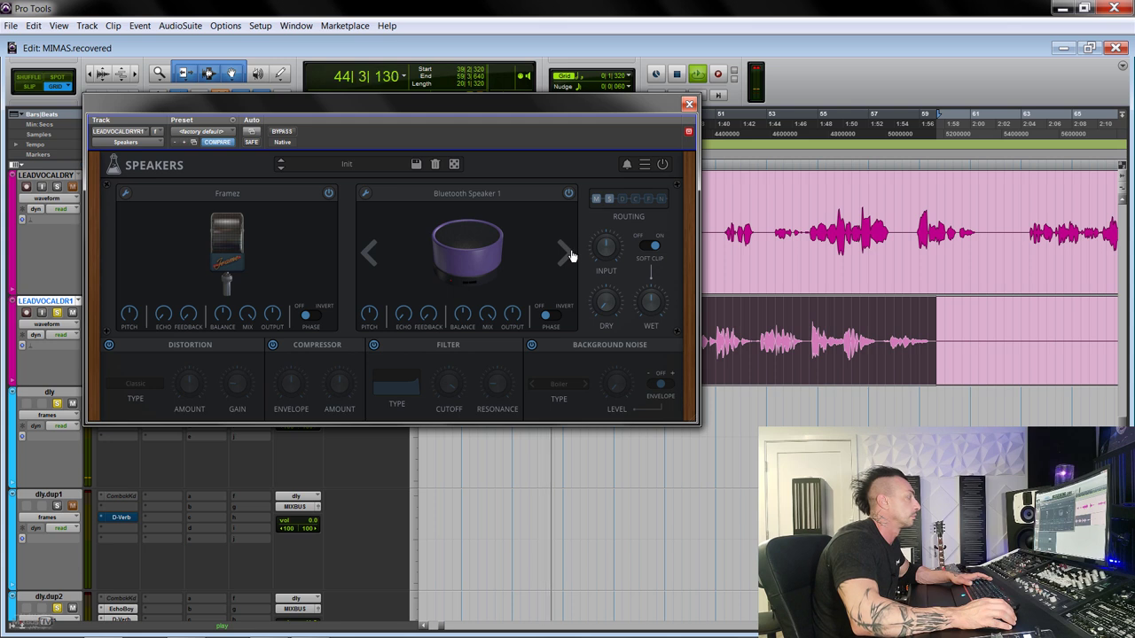
pyautogui.click(570, 256)
pyautogui.click(570, 256)
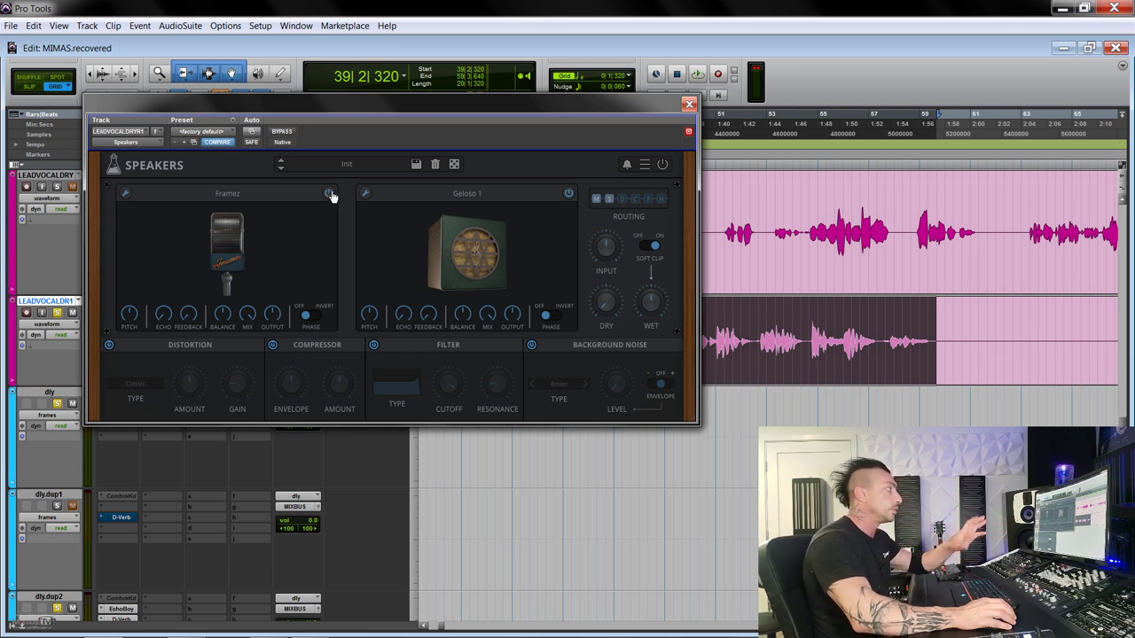
# Bypass the Framez mic and audition toy and cabinet speakers, including Toy Recorder, up to Marsha
pyautogui.click(330, 194)
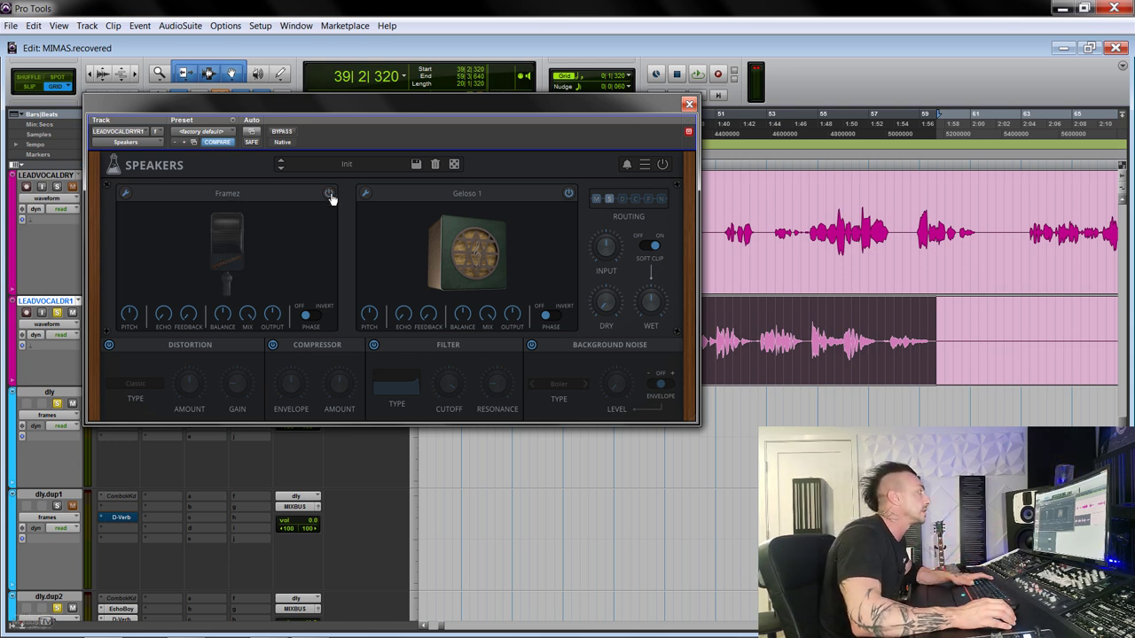
pyautogui.press('space')
pyautogui.click(564, 253)
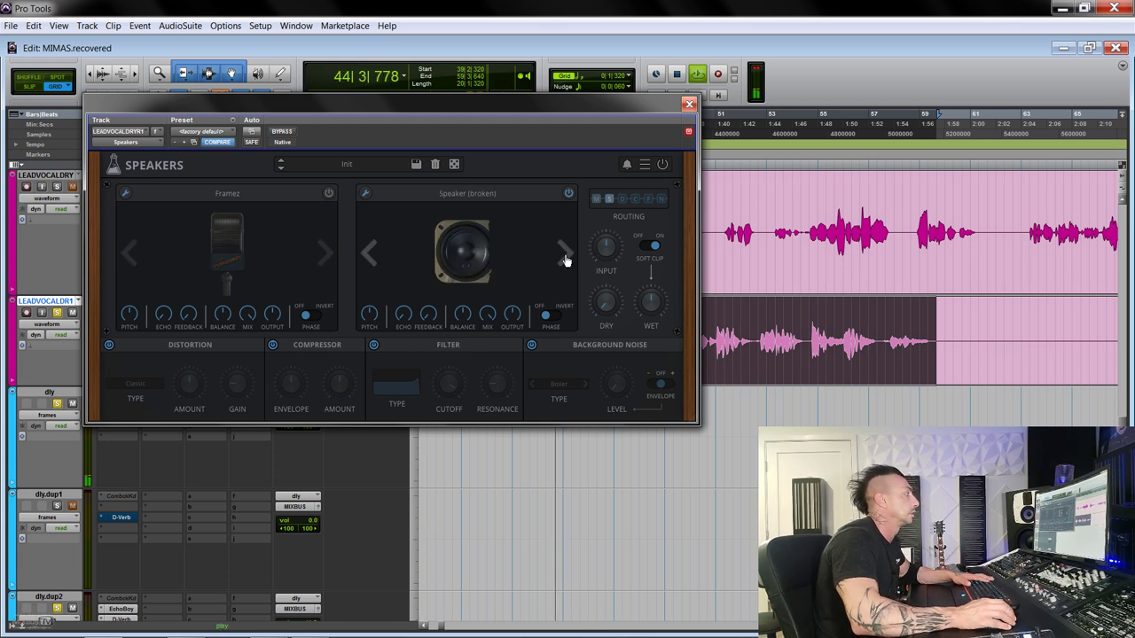
pyautogui.click(564, 255)
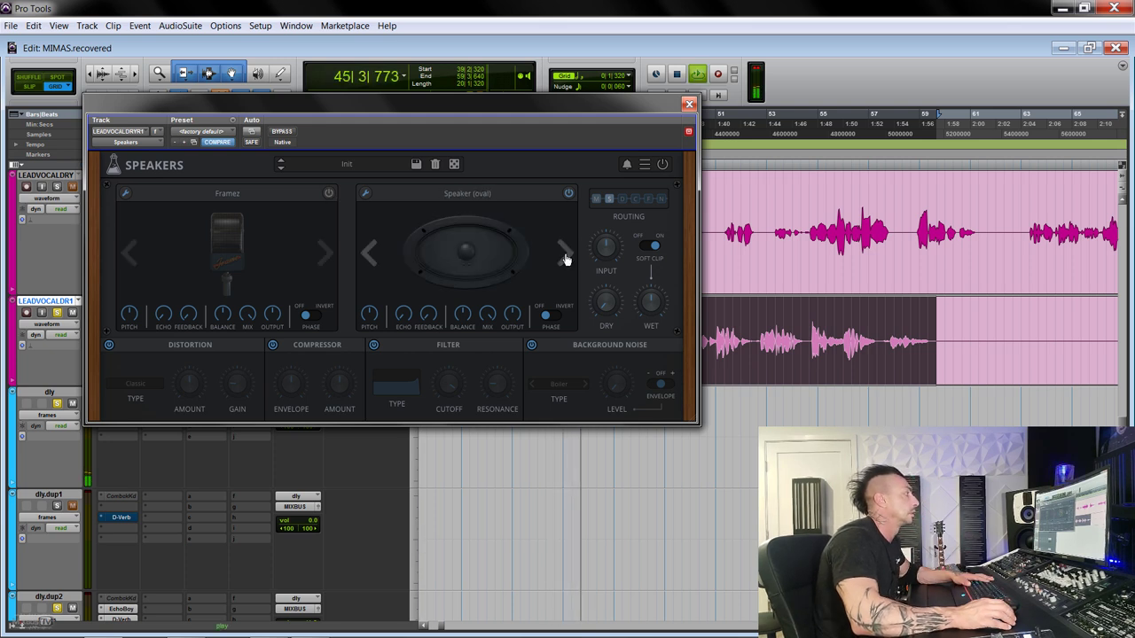
pyautogui.click(565, 256)
pyautogui.click(565, 255)
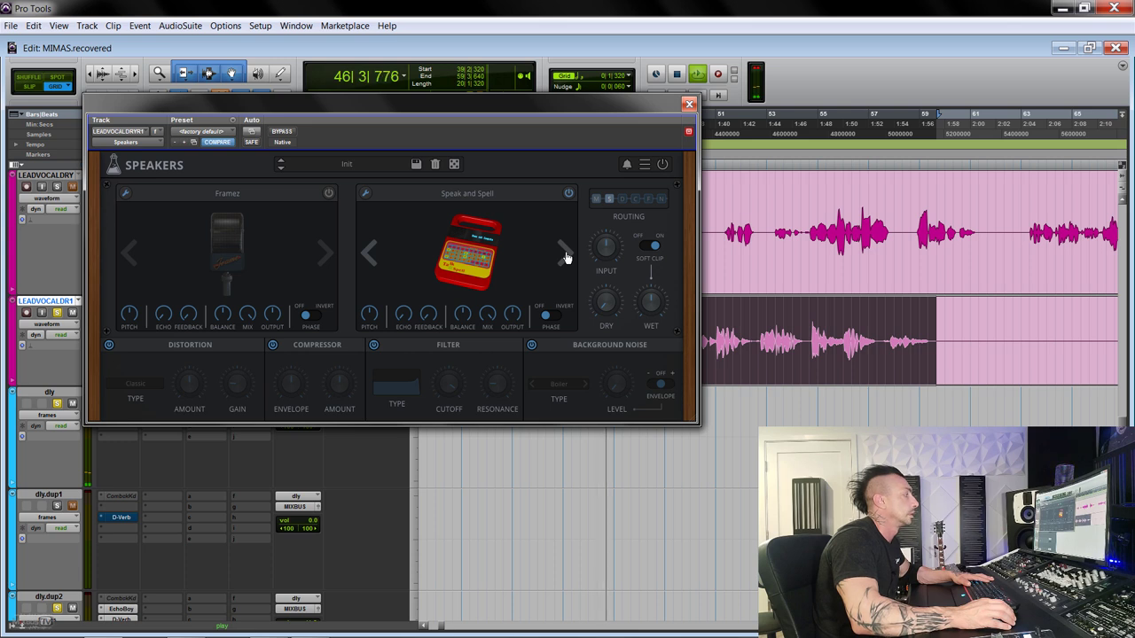
pyautogui.click(565, 256)
pyautogui.click(565, 256)
pyautogui.click(565, 255)
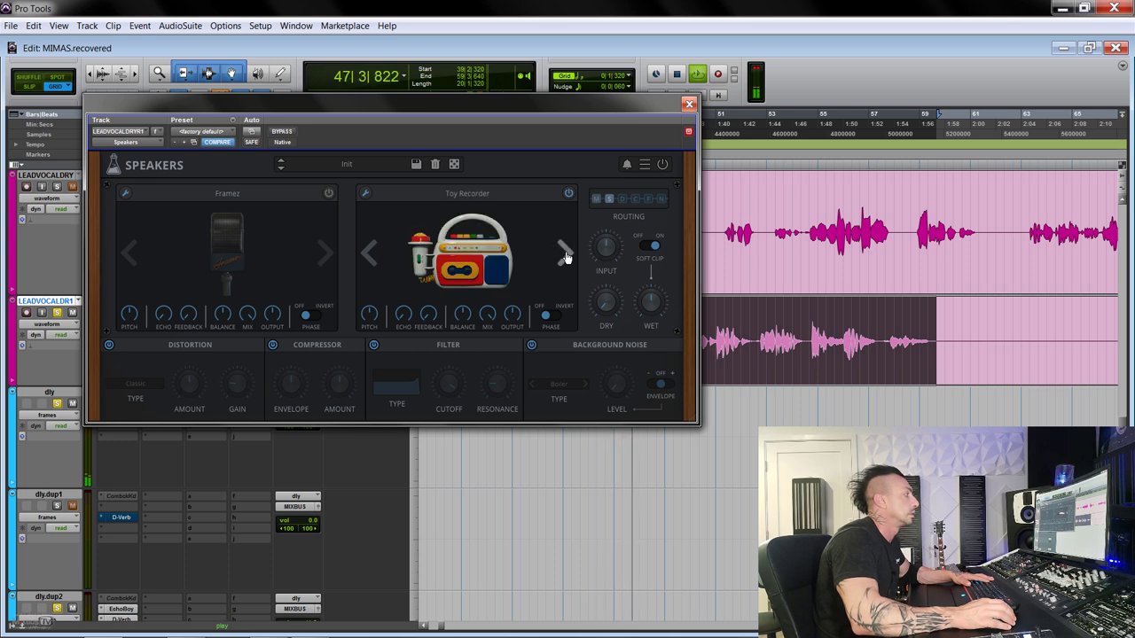
pyautogui.click(565, 256)
pyautogui.click(564, 256)
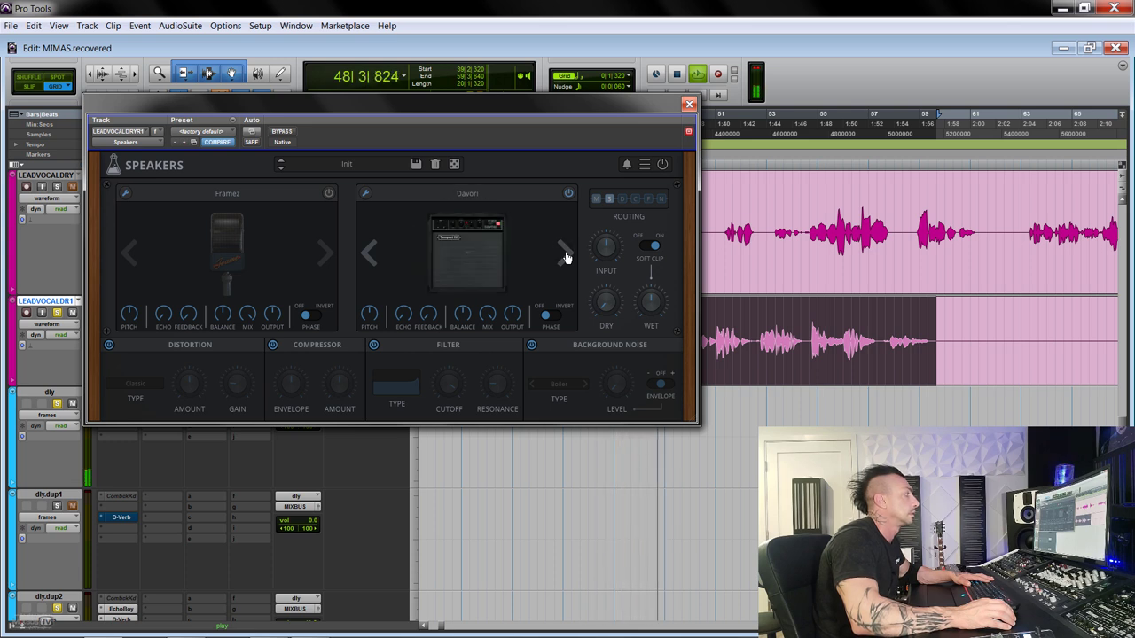
pyautogui.click(565, 255)
pyautogui.click(564, 255)
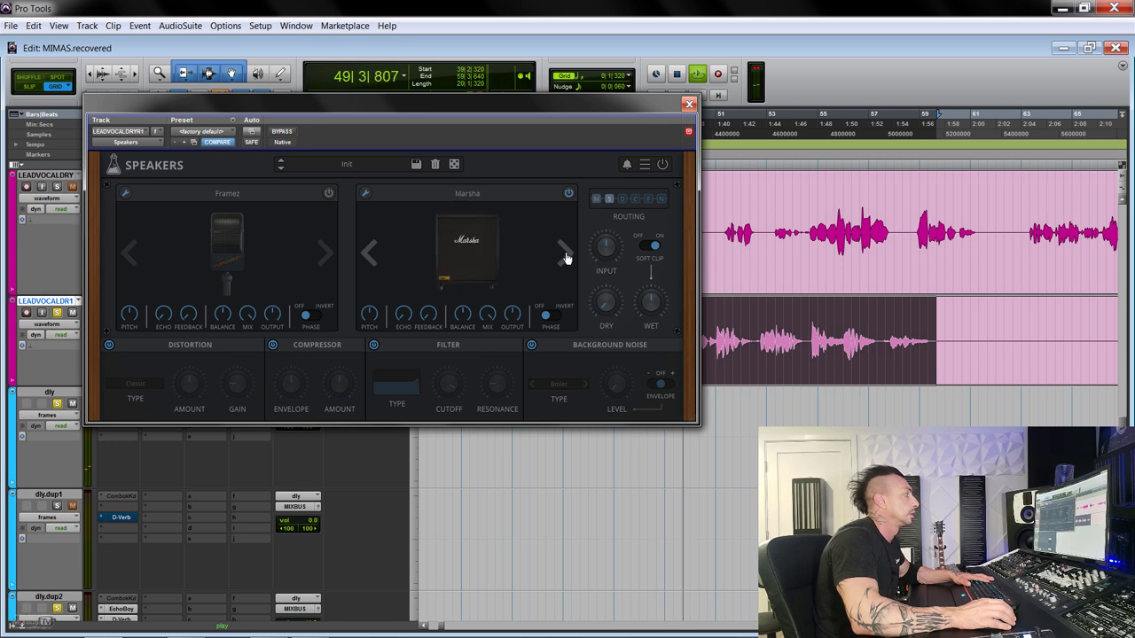
# Continue through PA Horn, Megaphone 1 and 2 and Tape Recorder 2 to Walkman, then stop
pyautogui.click(565, 255)
pyautogui.click(565, 256)
pyautogui.click(565, 256)
pyautogui.click(565, 256)
pyautogui.click(565, 256)
pyautogui.click(565, 256)
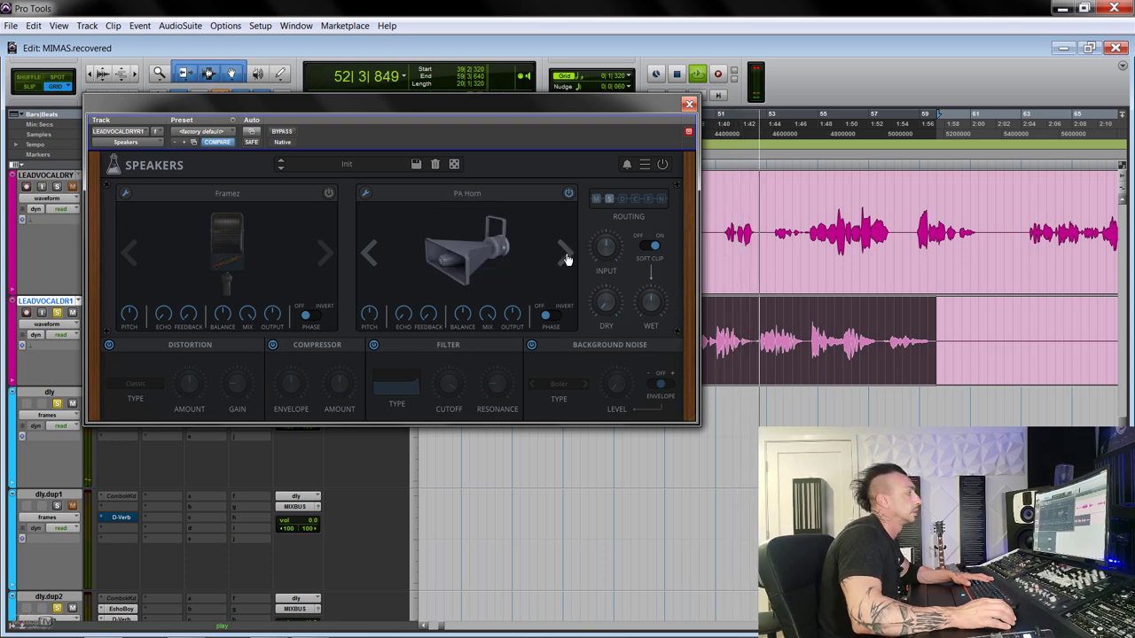
pyautogui.click(565, 257)
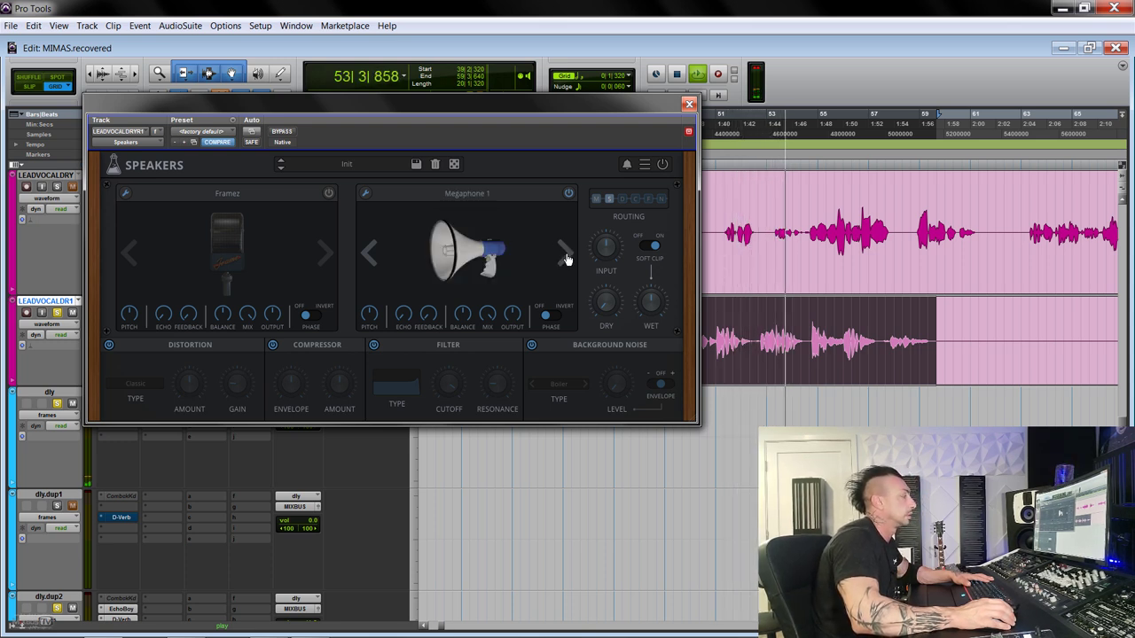
pyautogui.click(565, 255)
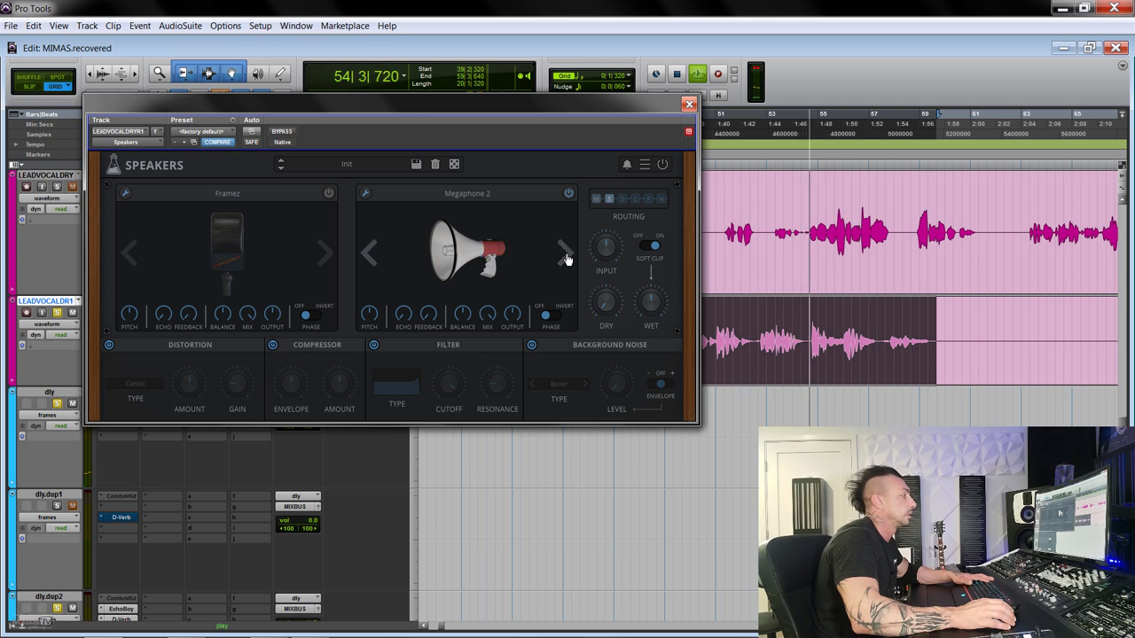
pyautogui.click(565, 256)
pyautogui.click(565, 256)
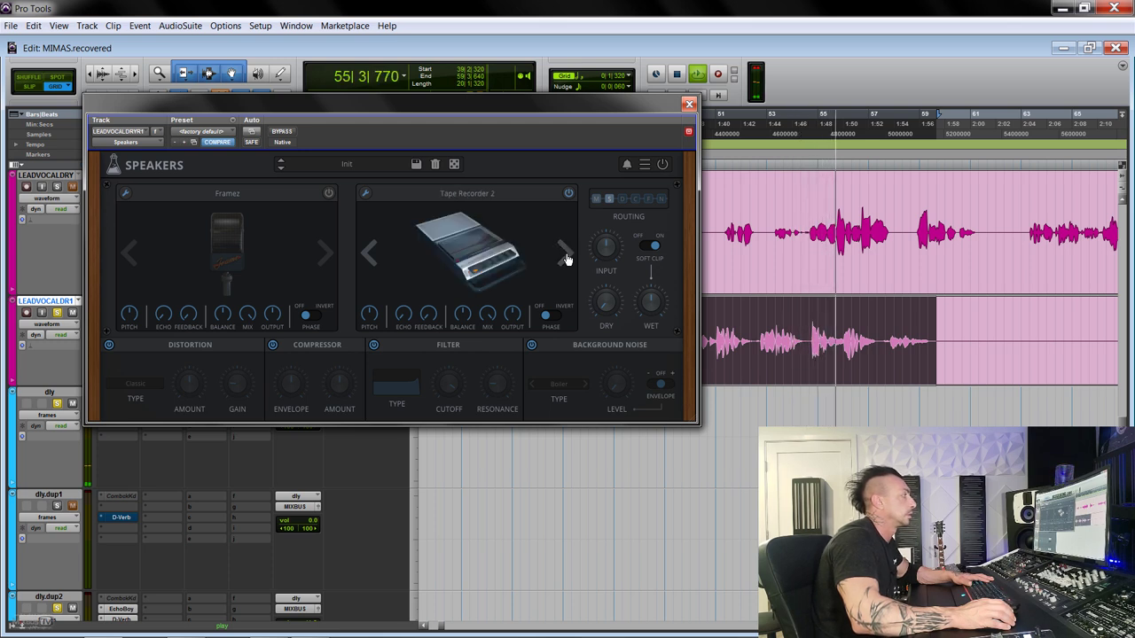
pyautogui.click(565, 256)
pyautogui.click(565, 256)
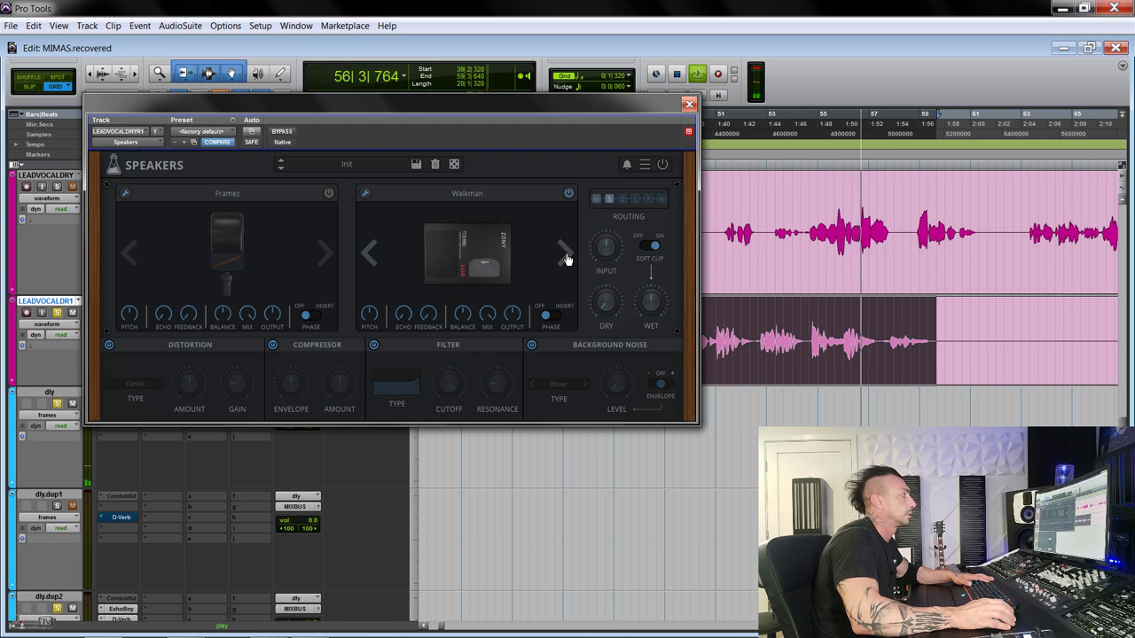
pyautogui.press('space')
# Check the speaker device list and close it, keeping Walkman selected
pyautogui.click(505, 192)
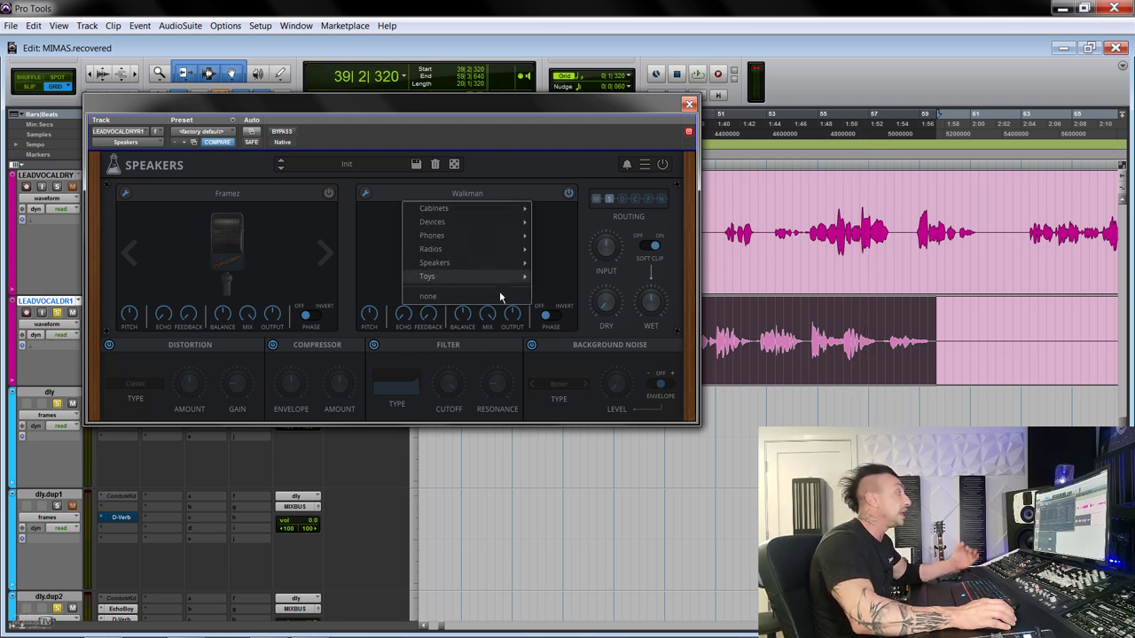
pyautogui.moveTo(502, 278)
pyautogui.moveTo(514, 215)
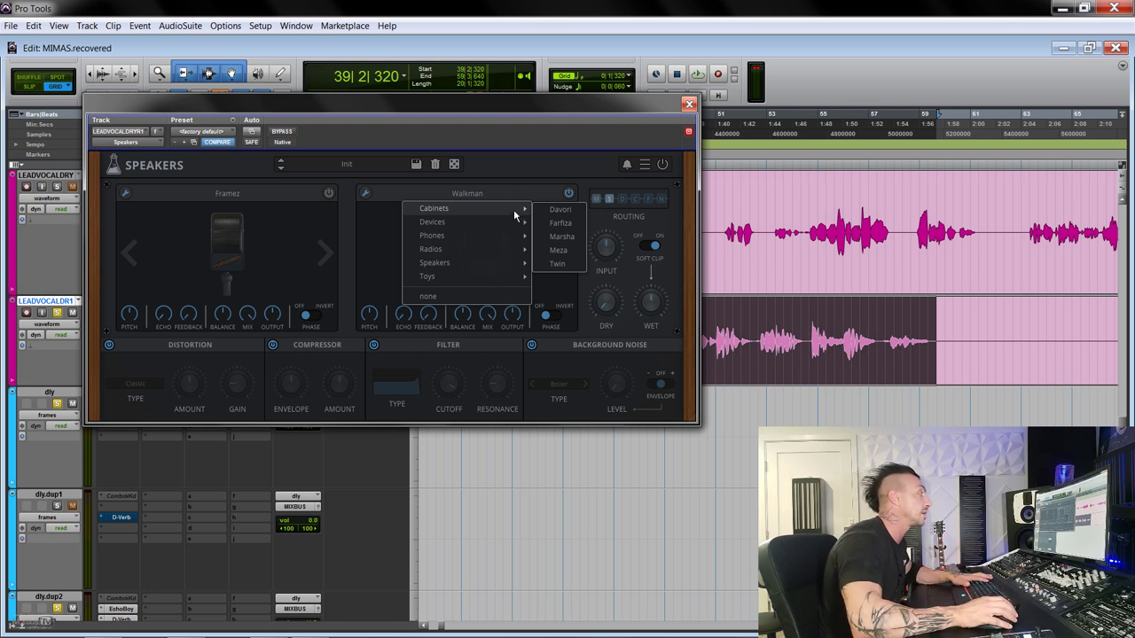
pyautogui.click(510, 175)
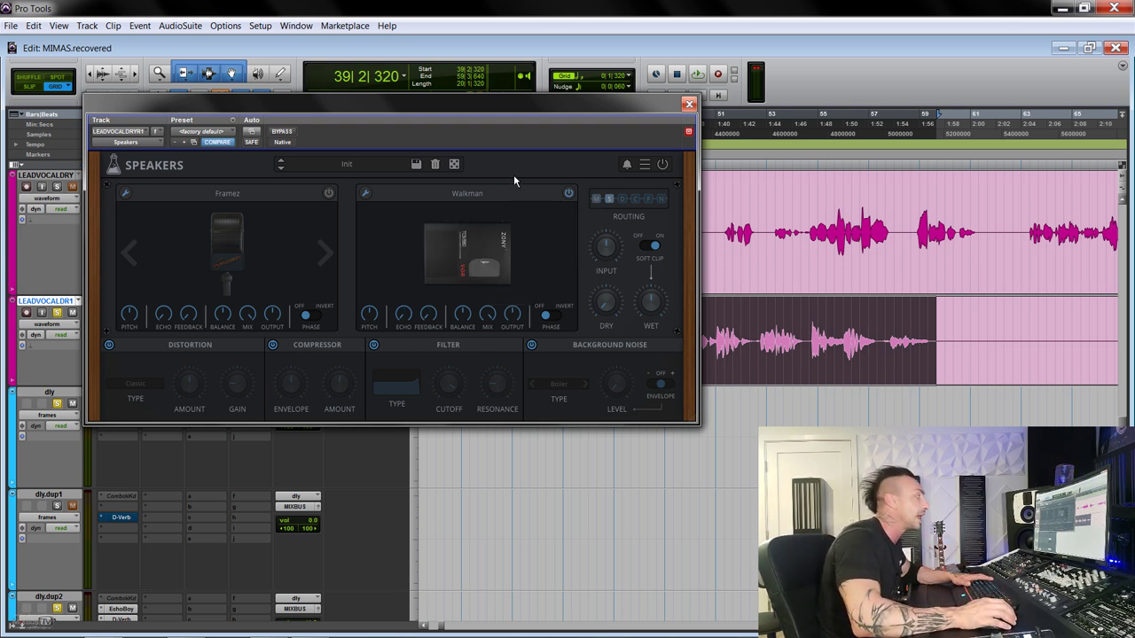
# In the routing view, move Distortion right after Mic and Compressor to the end of the chain
pyautogui.click(633, 208)
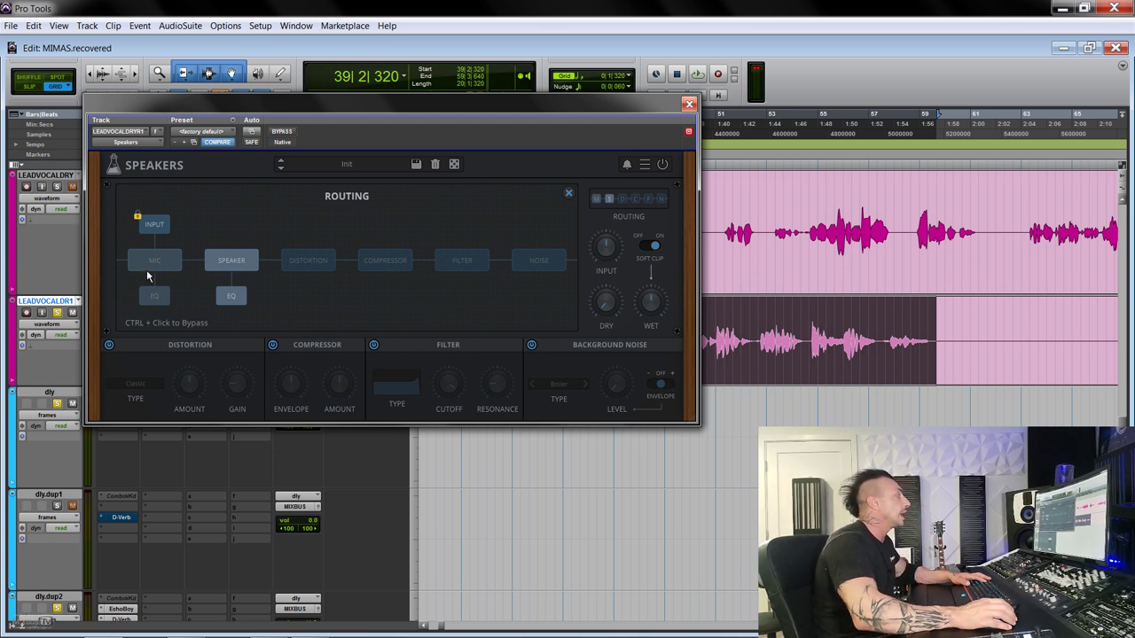
pyautogui.moveTo(147, 275); pyautogui.dragTo(236, 265)
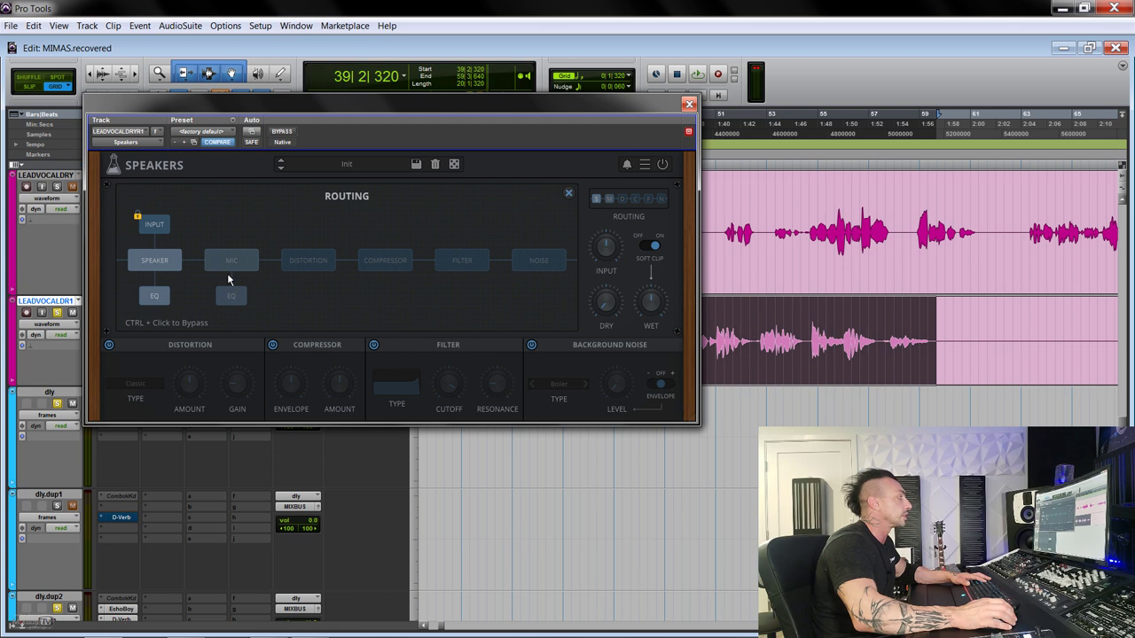
pyautogui.moveTo(161, 270); pyautogui.dragTo(248, 266)
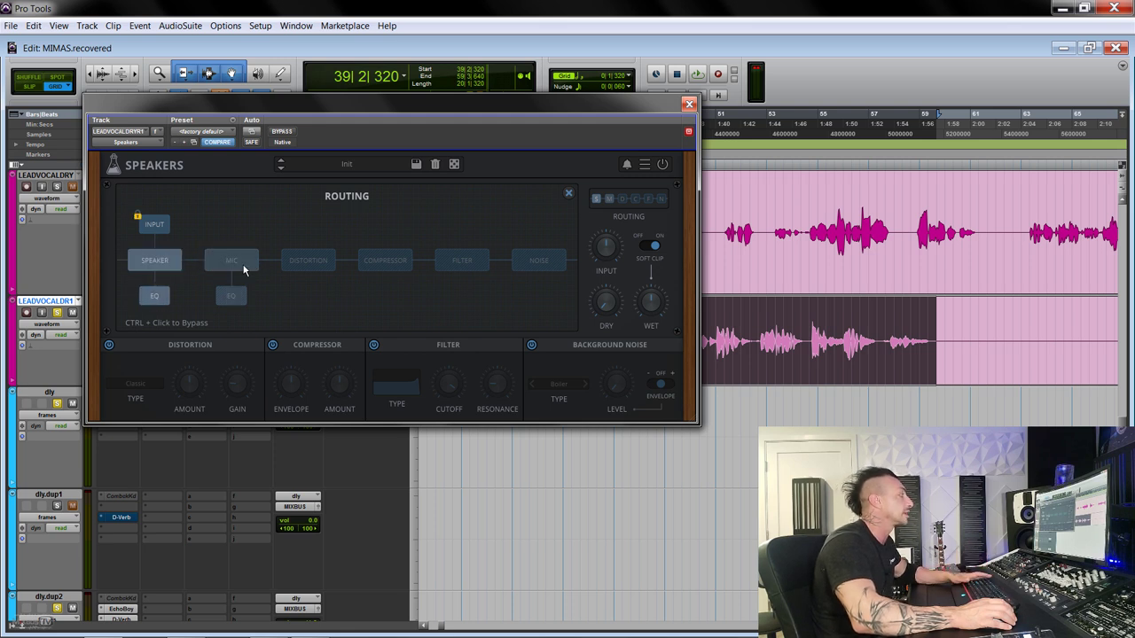
pyautogui.moveTo(326, 269); pyautogui.dragTo(236, 269)
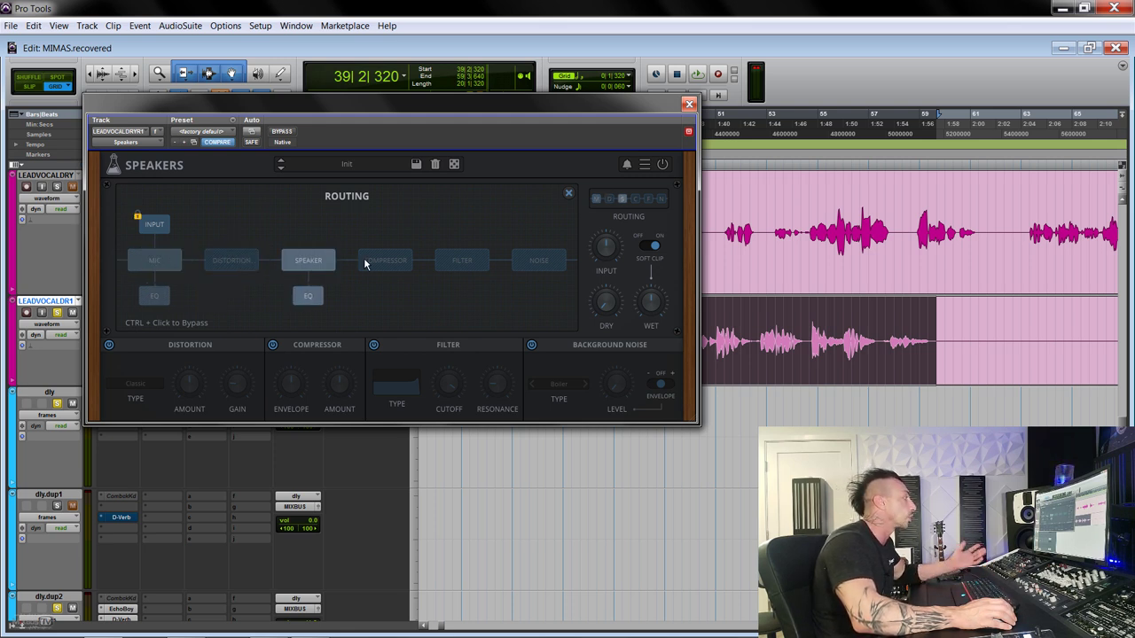
pyautogui.moveTo(396, 266); pyautogui.dragTo(555, 262)
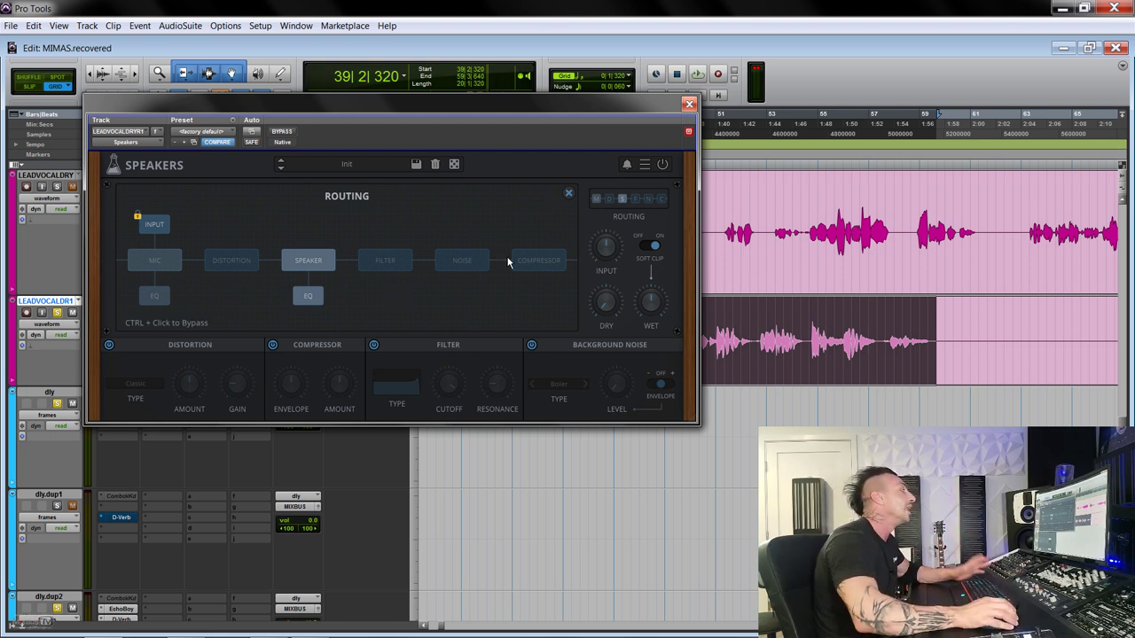
# Close the routing view and bypass the Framez and Walkman devices
pyautogui.click(568, 194)
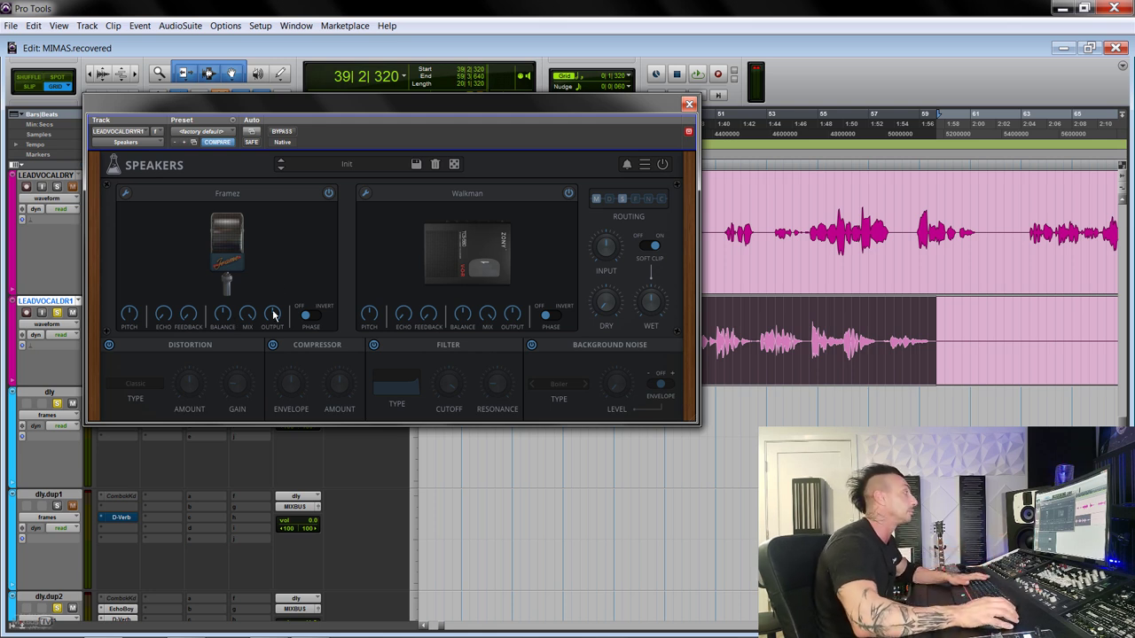
pyautogui.click(327, 193)
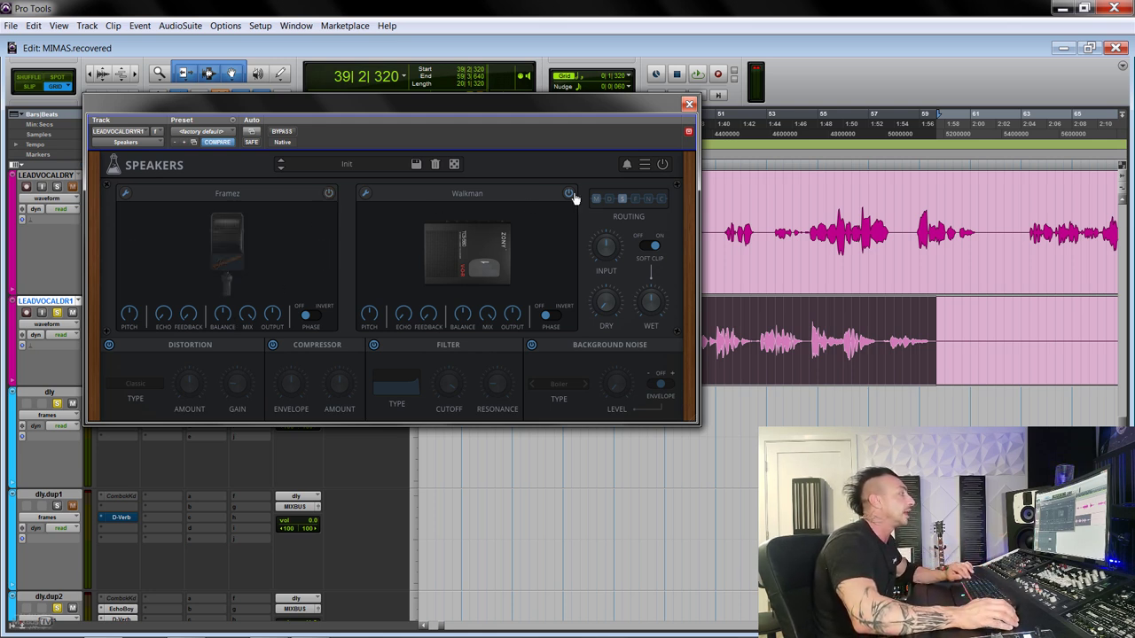
pyautogui.click(569, 195)
# After briefly toggling the noise and filter modules, switch on Distortion and show its type list
pyautogui.click(533, 345)
pyautogui.click(374, 346)
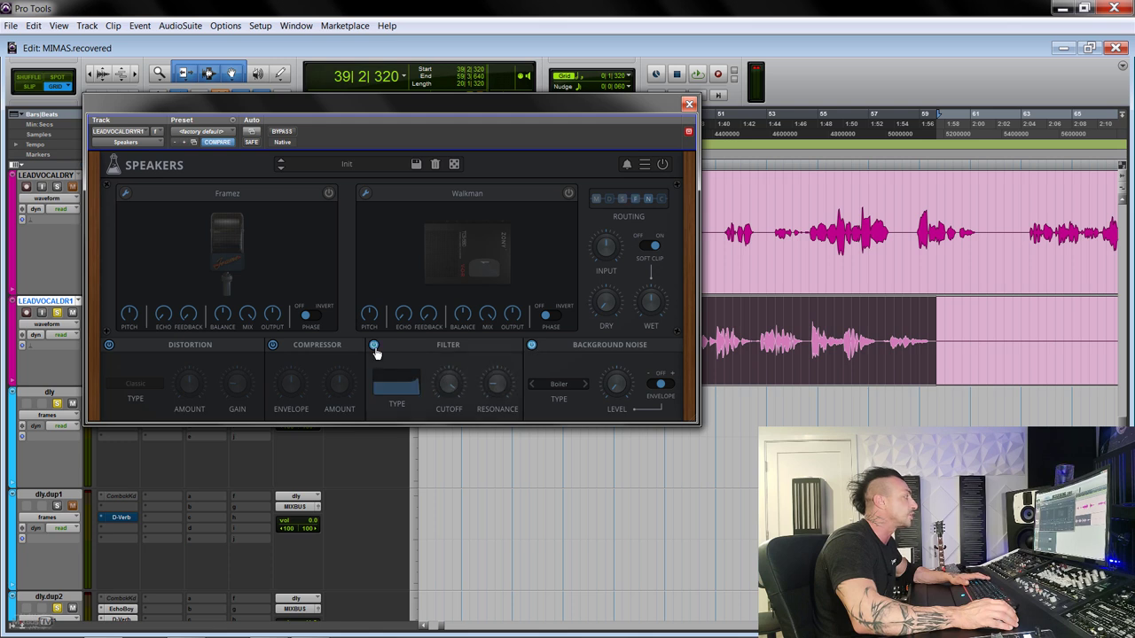
pyautogui.click(532, 346)
pyautogui.click(375, 346)
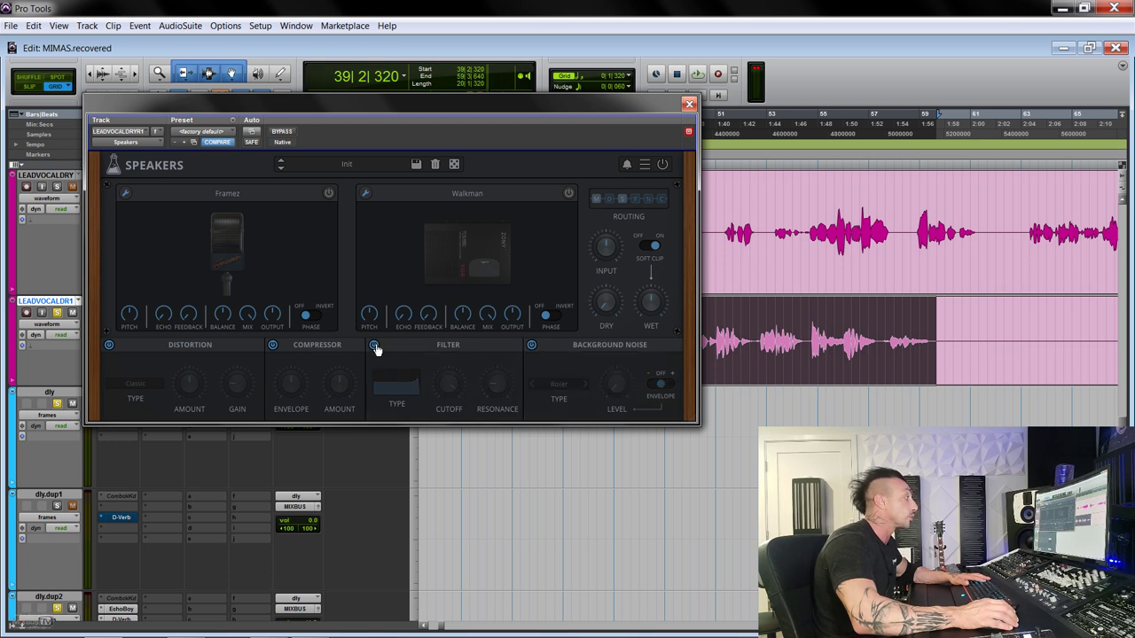
pyautogui.click(109, 346)
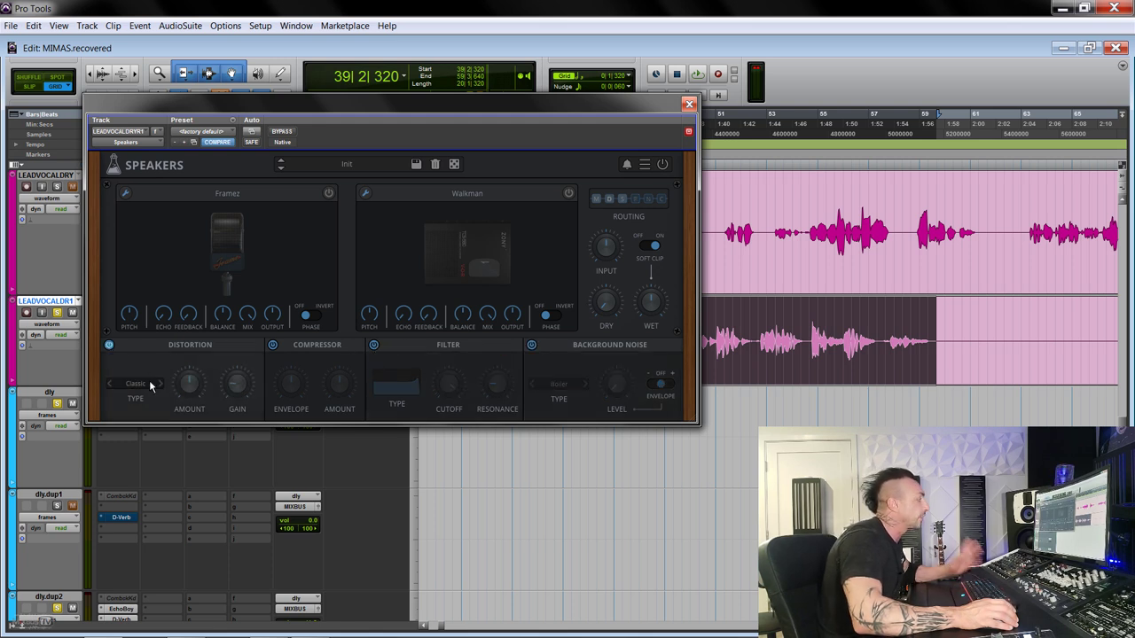
pyautogui.click(150, 385)
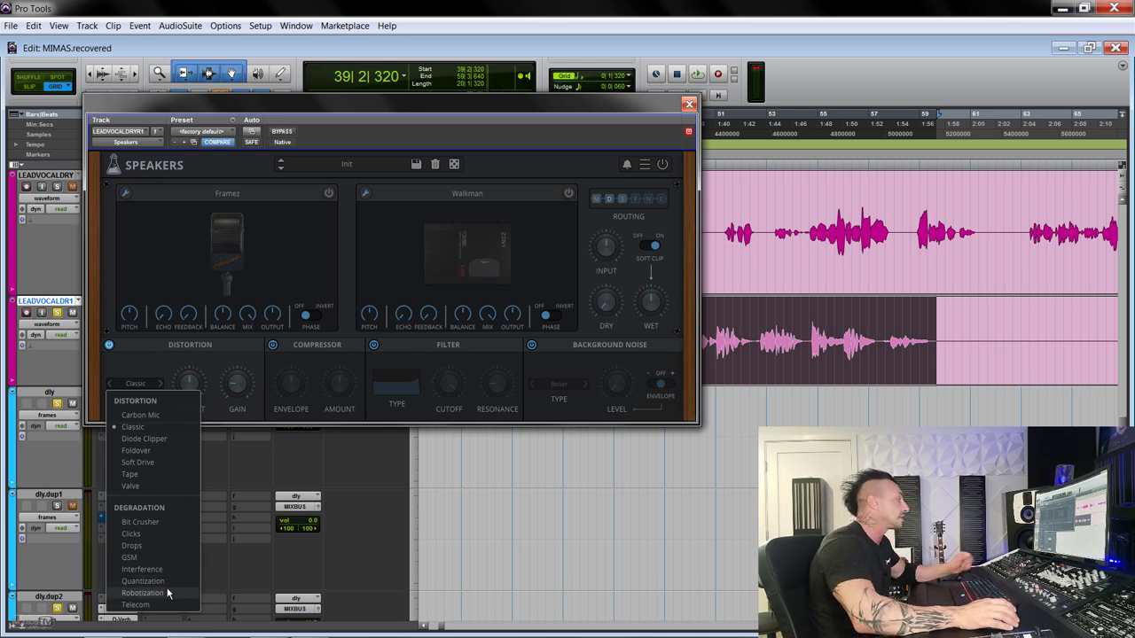
# Start playback, compare against bypass, and try the Carbon Mic and Diode Clipper distortion types
pyautogui.click(217, 361)
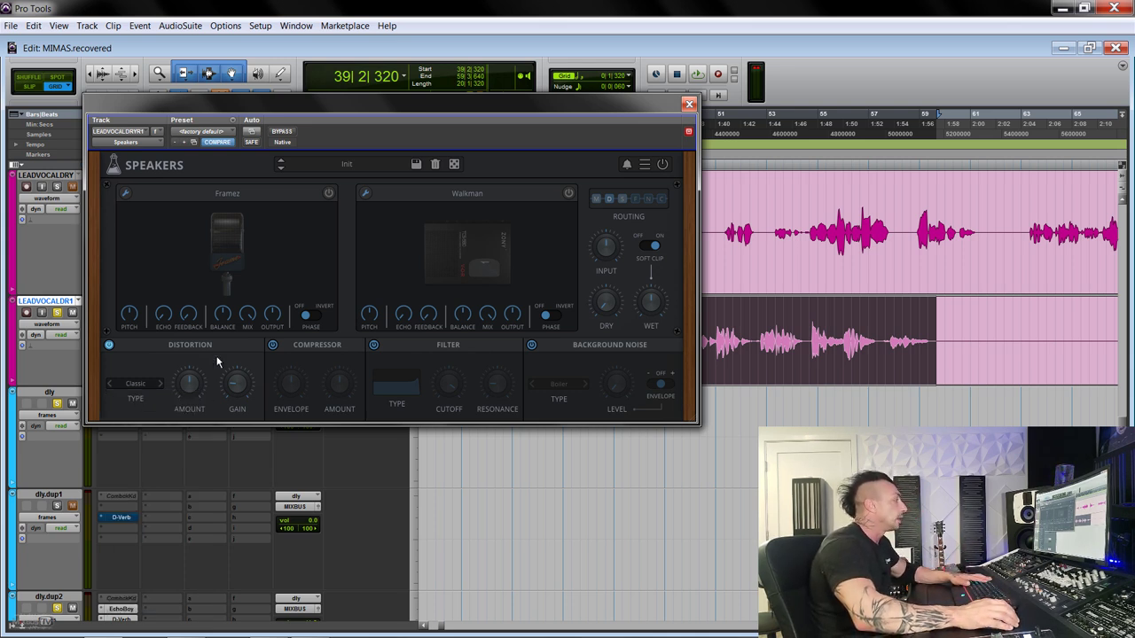
pyautogui.press('space')
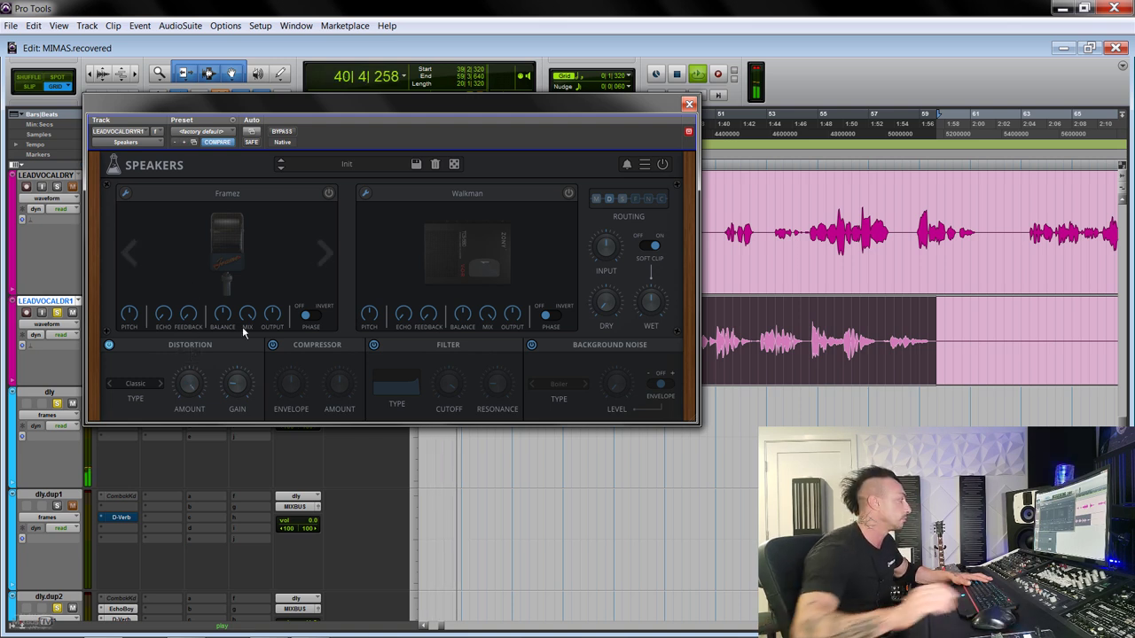
pyautogui.click(110, 346)
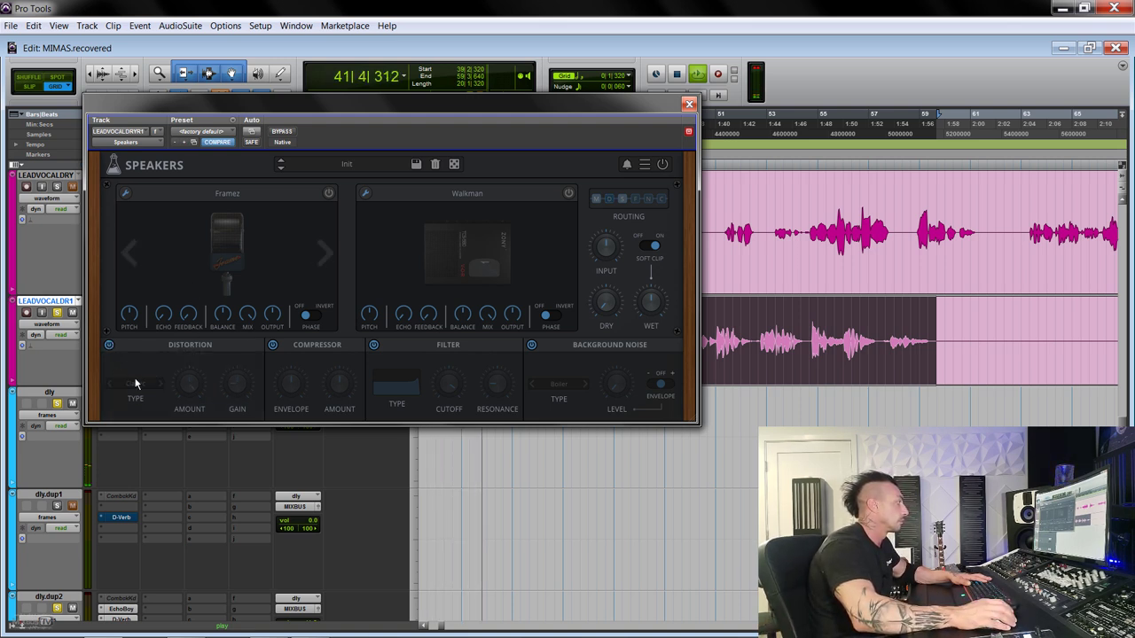
pyautogui.click(109, 347)
pyautogui.click(142, 384)
pyautogui.click(142, 409)
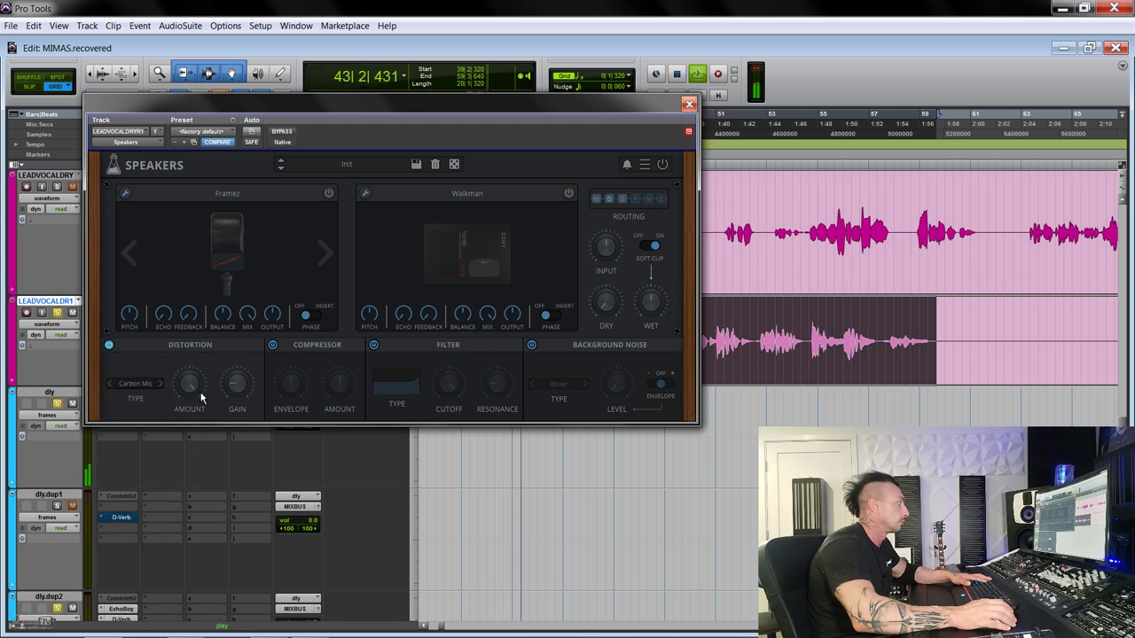
pyautogui.click(138, 384)
pyautogui.click(145, 437)
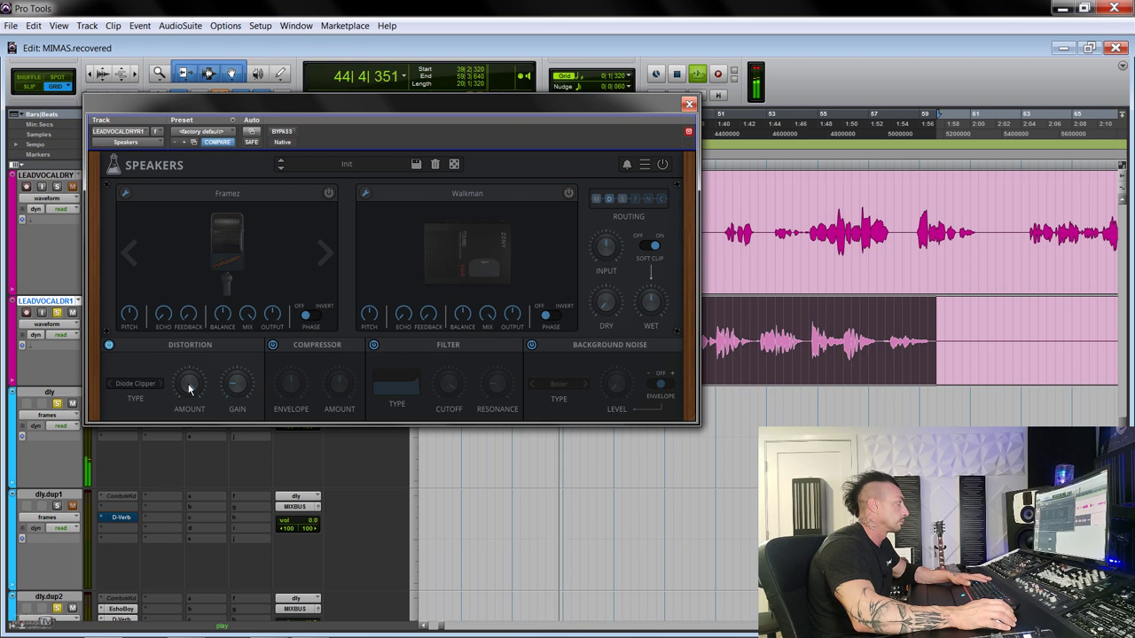
# Try the Foldover and Soft Drive distortion types, comparing again with the module bypassed
pyautogui.moveTo(233, 393)
pyautogui.click(137, 384)
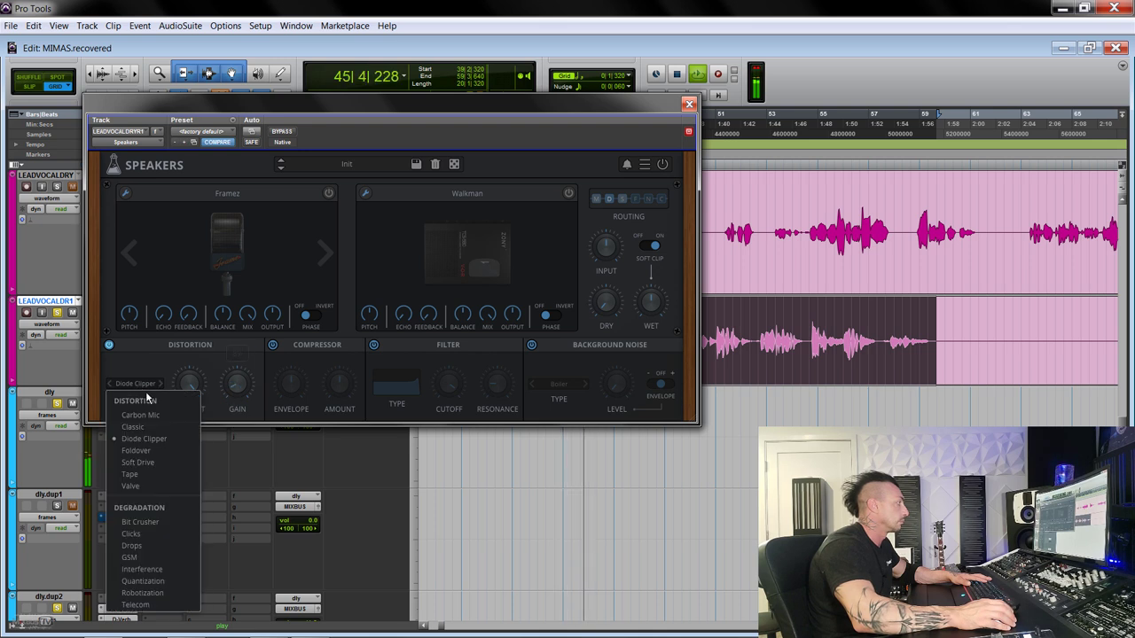
pyautogui.click(133, 442)
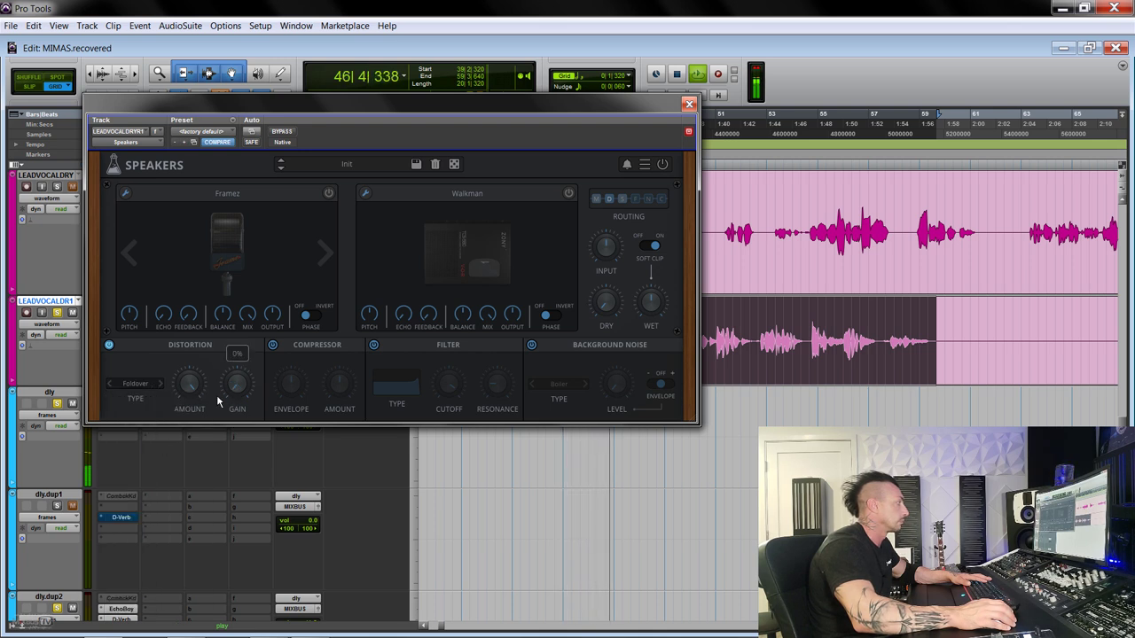
pyautogui.click(160, 385)
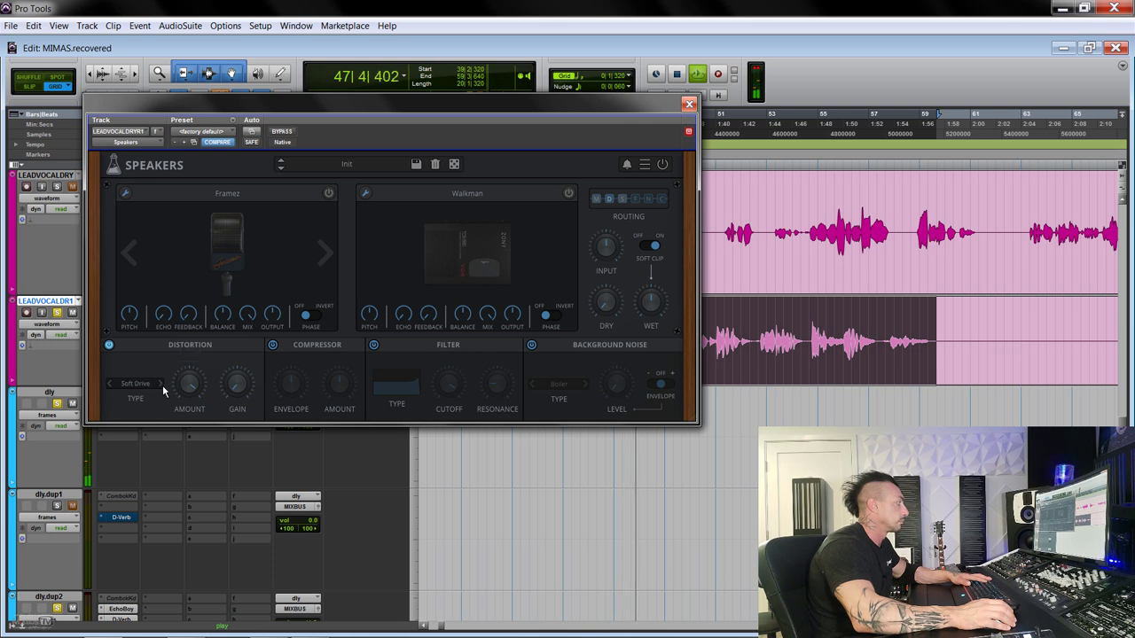
pyautogui.moveTo(238, 388)
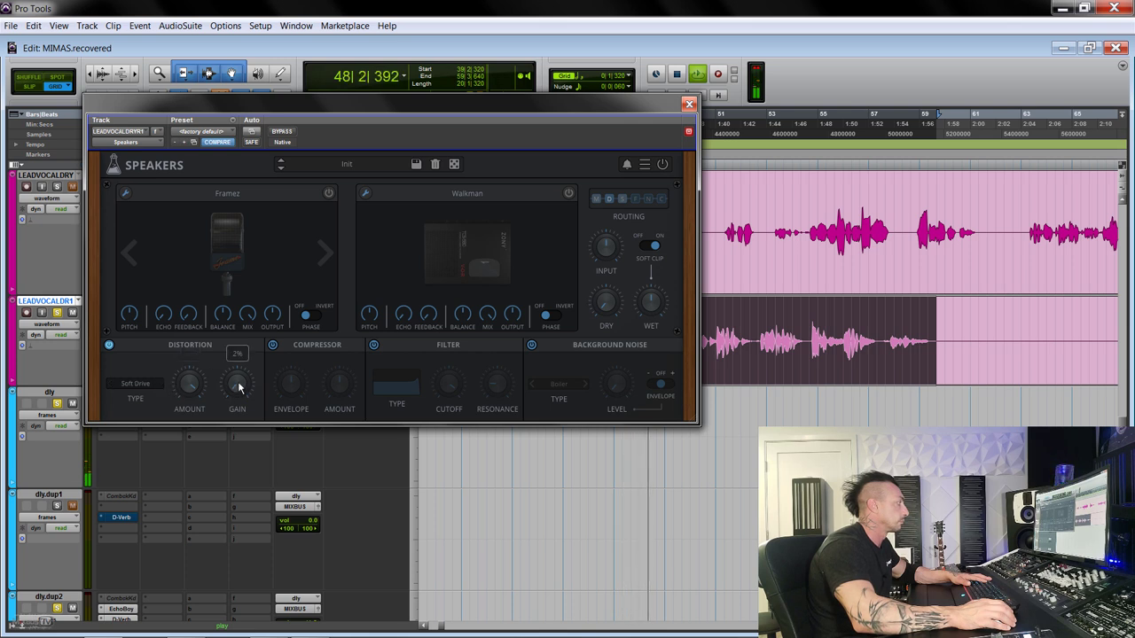
pyautogui.click(107, 346)
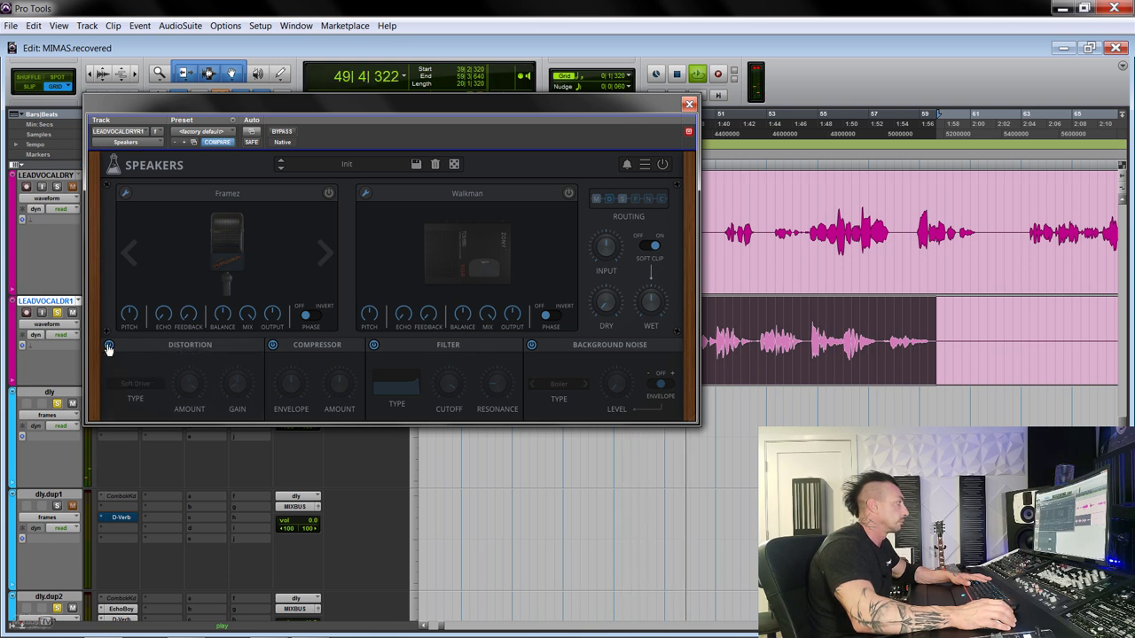
pyautogui.click(107, 347)
# Choose the Tape distortion type with pre-emphasis turned fully up, then stop playback
pyautogui.click(141, 383)
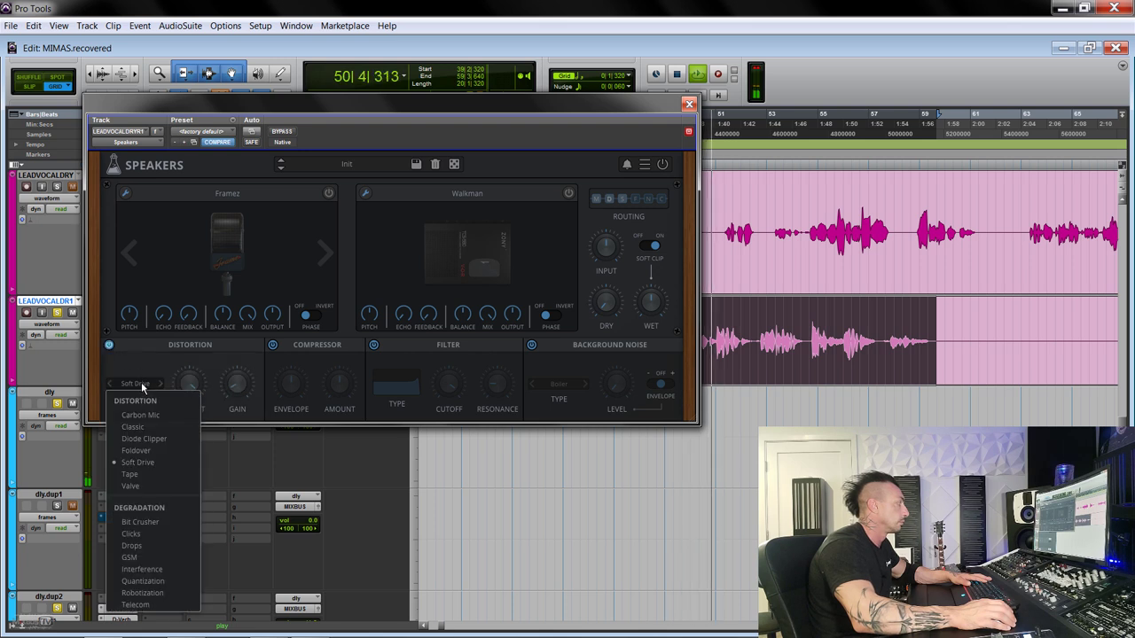
pyautogui.click(149, 472)
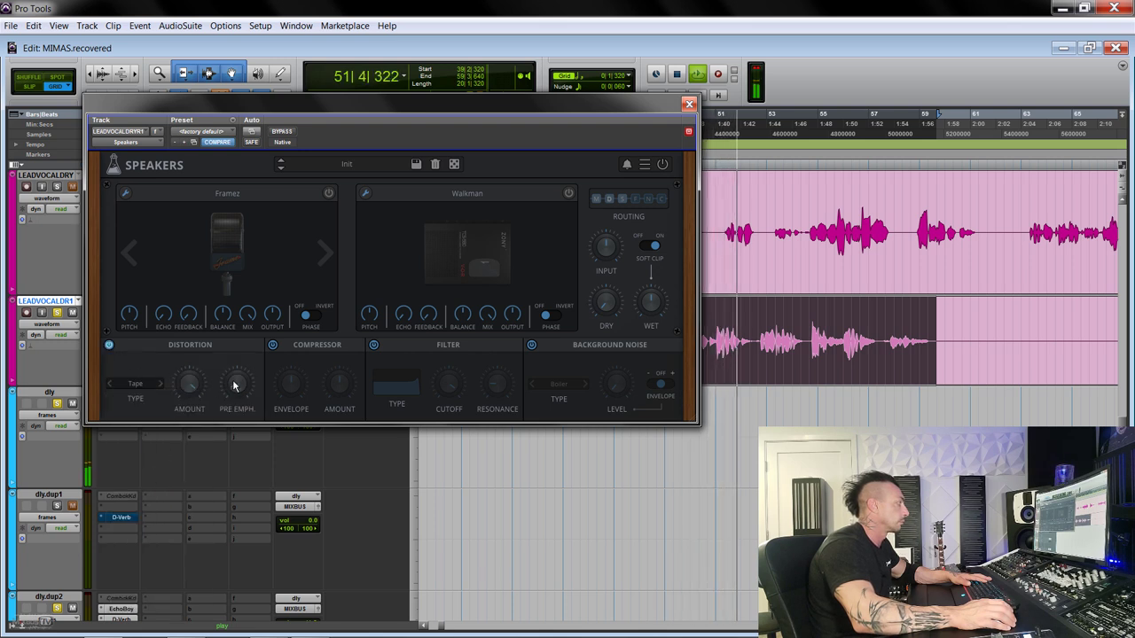
pyautogui.moveTo(236, 380); pyautogui.dragTo(234, 210)
pyautogui.click(133, 384)
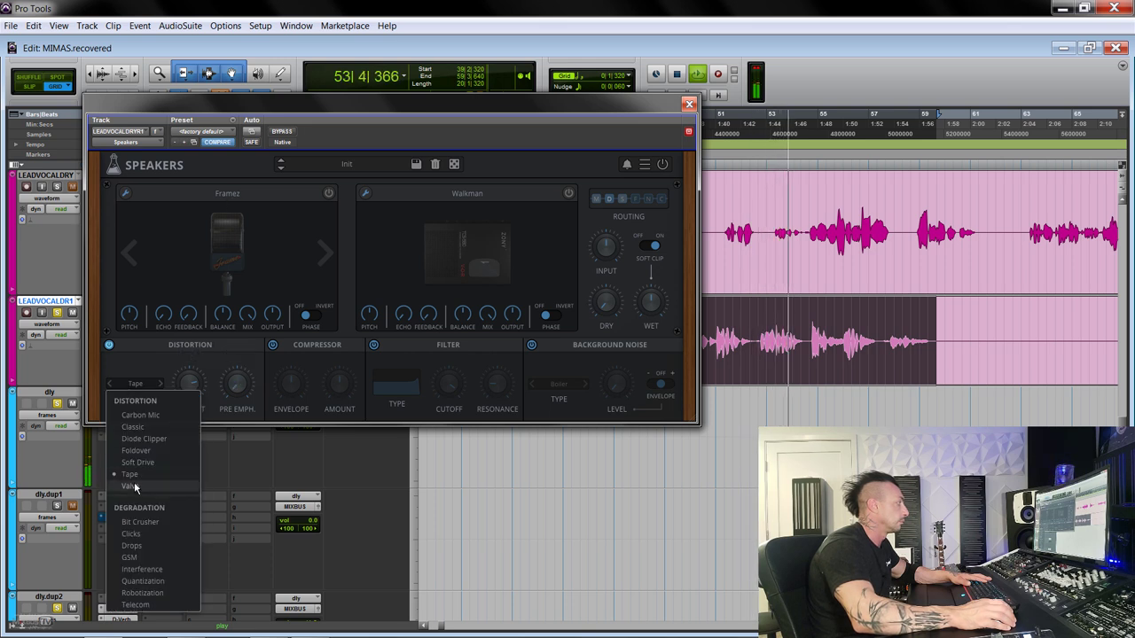
pyautogui.click(138, 387)
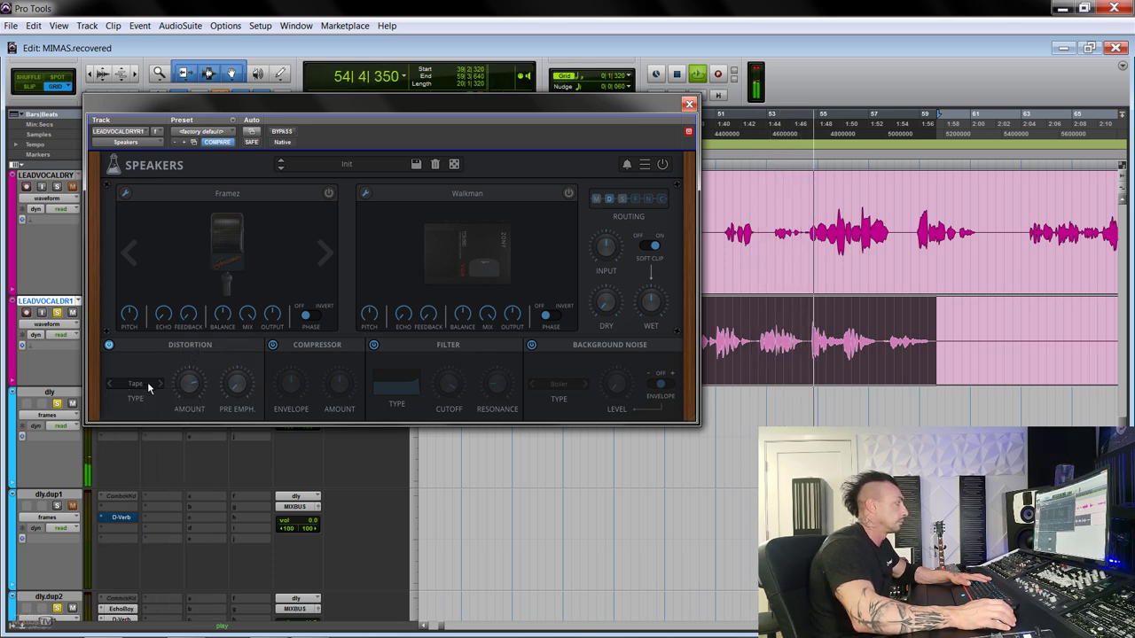
pyautogui.press('space')
pyautogui.click(149, 386)
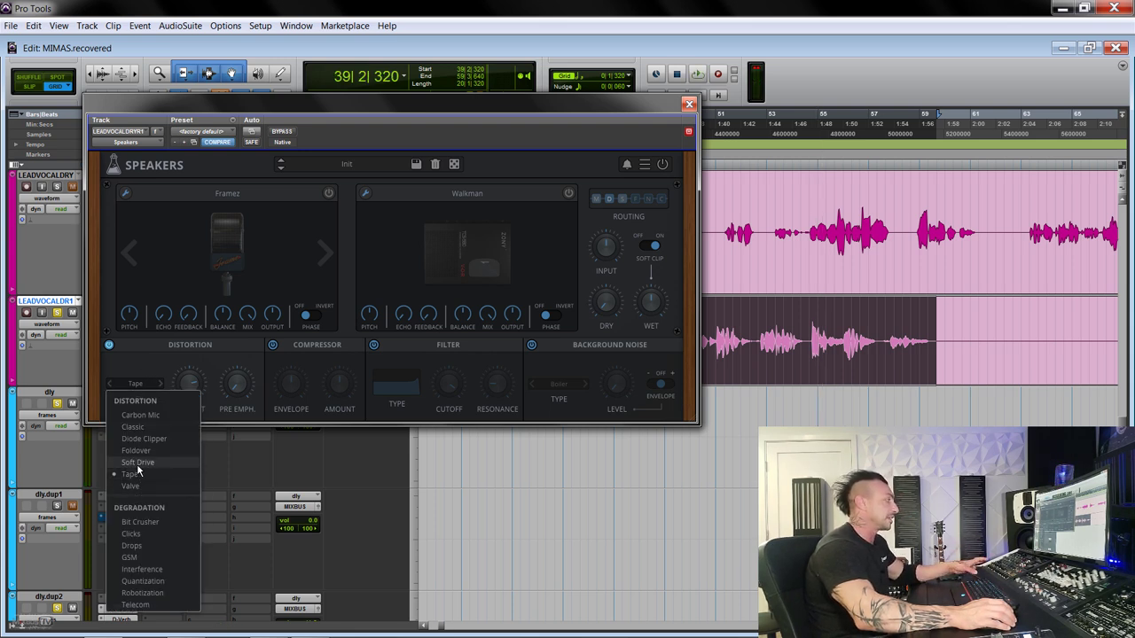
pyautogui.click(174, 366)
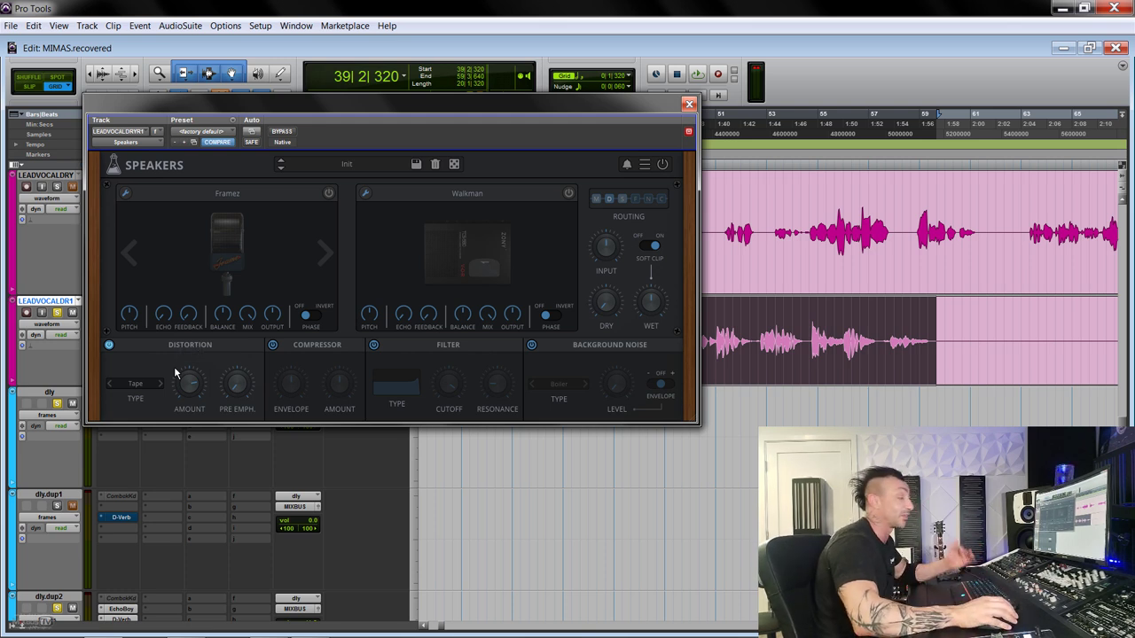
# Audition Bit Crusher, Clicks and Drops degradation on the vocal, with the drops rate at 22%
pyautogui.click(138, 384)
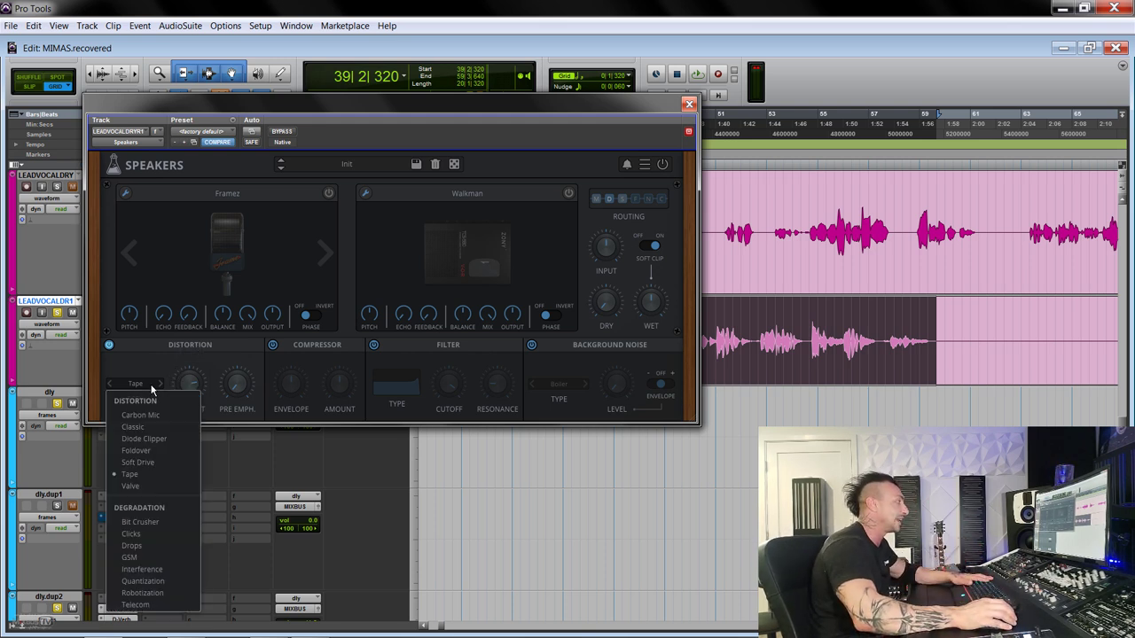
pyautogui.click(148, 522)
pyautogui.press('space')
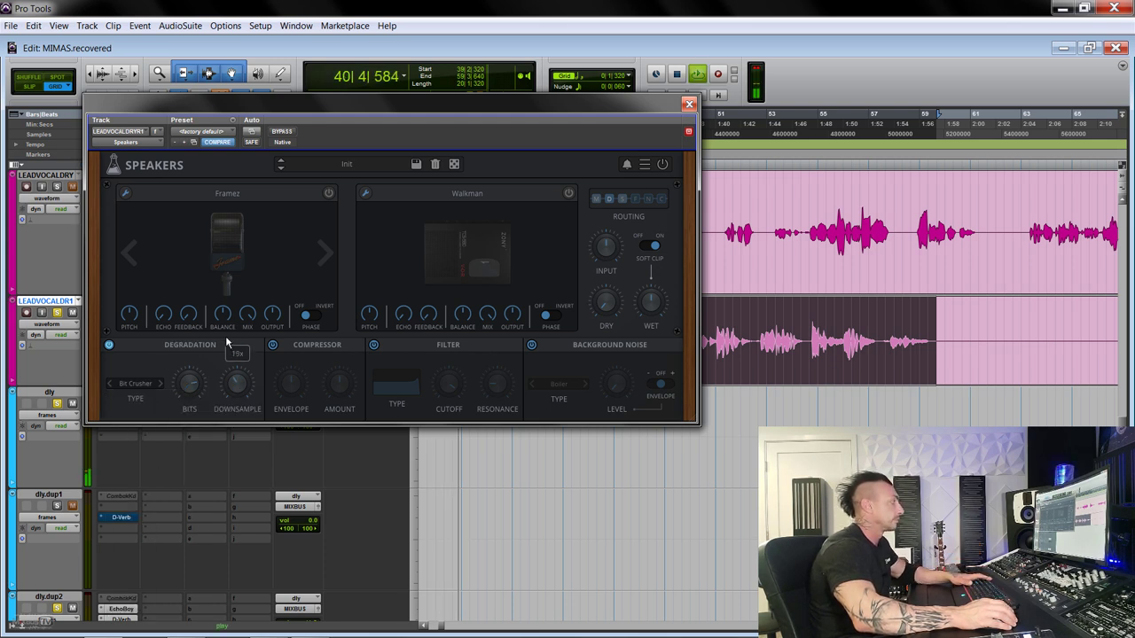
pyautogui.click(159, 384)
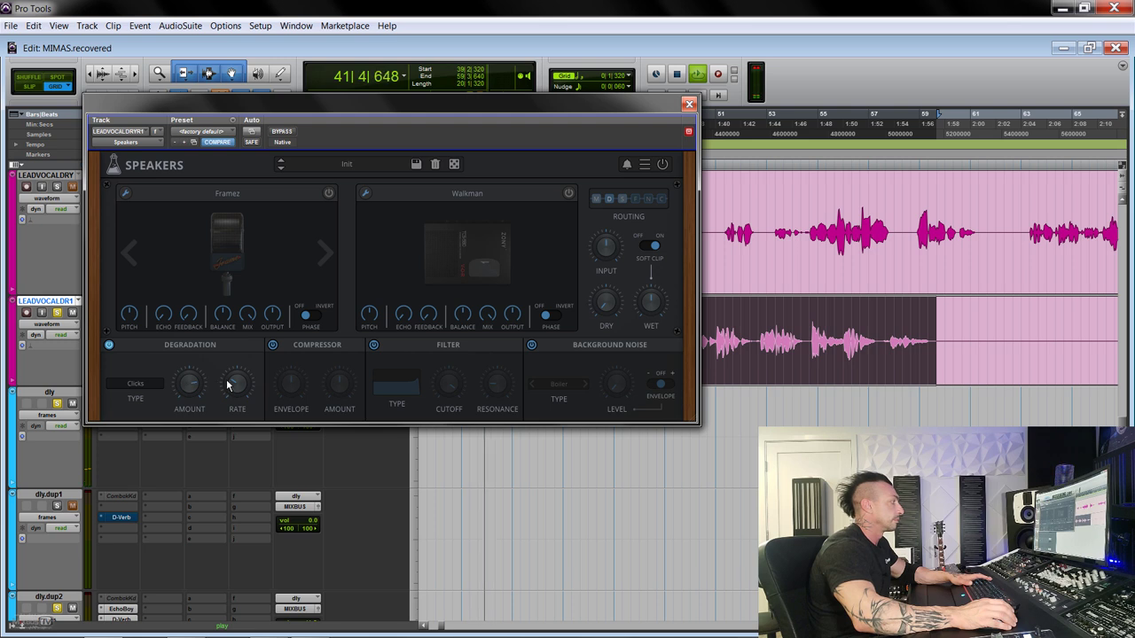
pyautogui.click(160, 385)
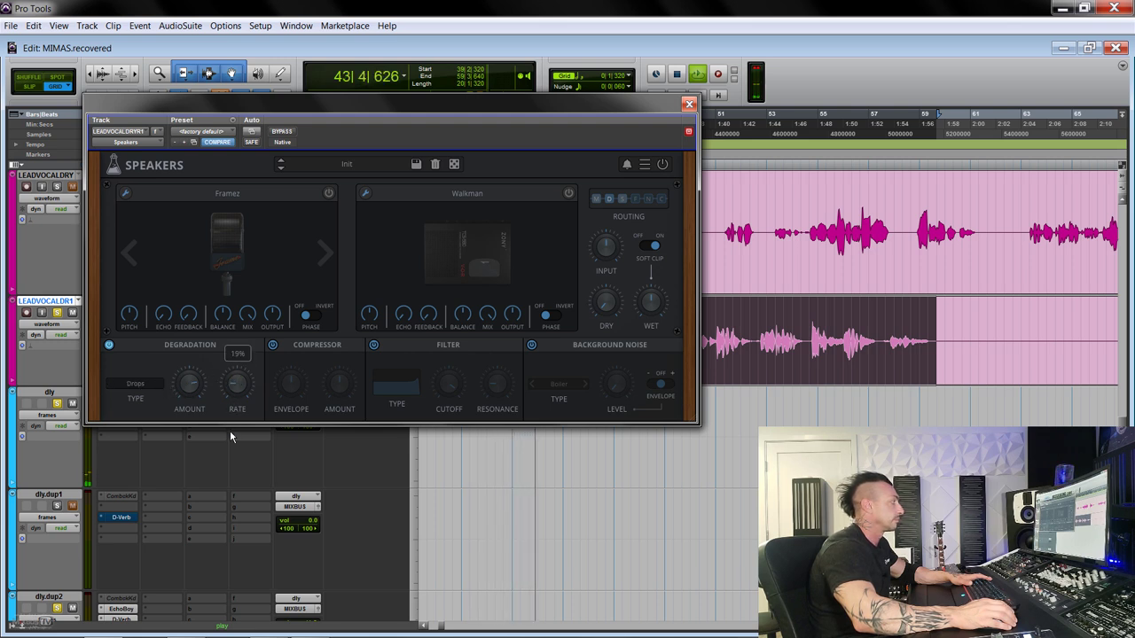
pyautogui.moveTo(236, 388); pyautogui.dragTo(234, 388)
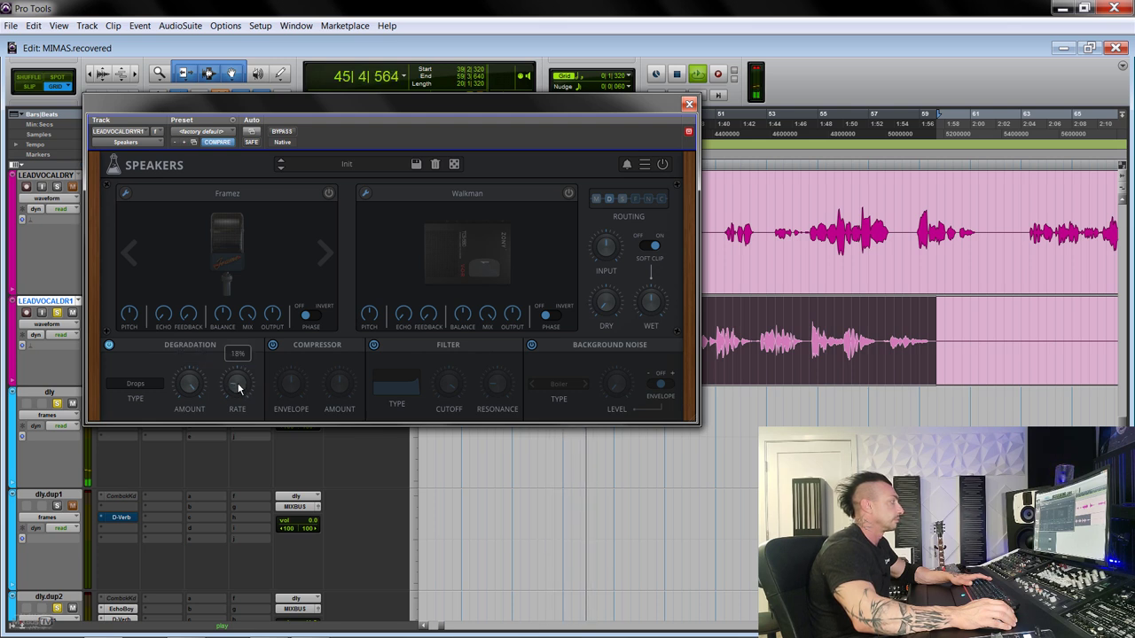
# Step through GSM, Interference and Quantization, raising the Interference amount and setting FFT size to 512
pyautogui.click(156, 385)
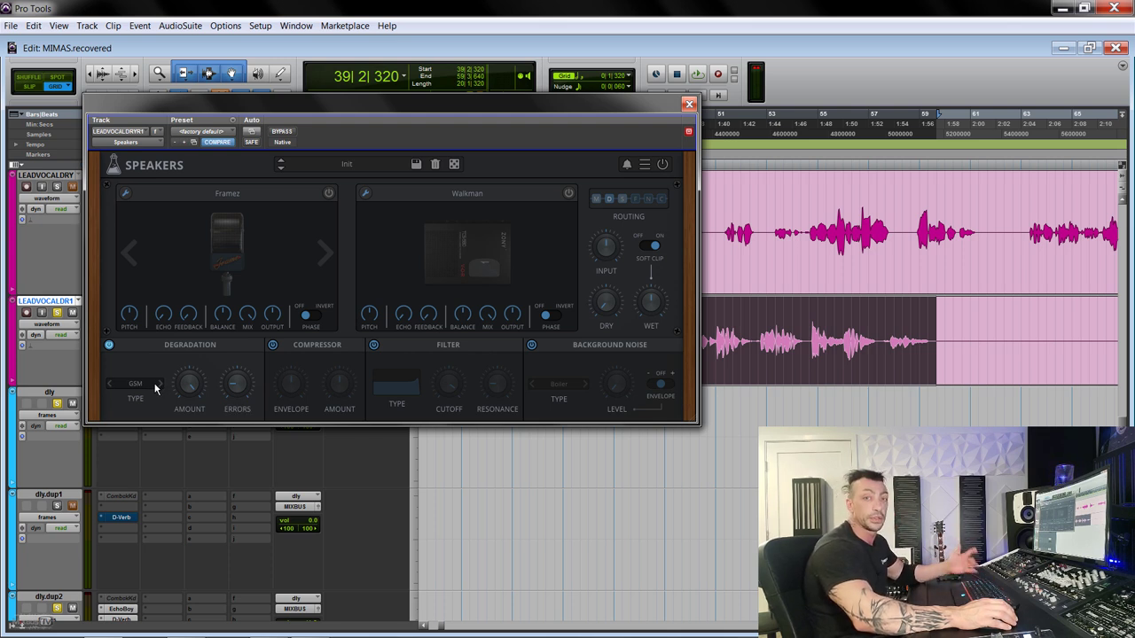
pyautogui.press('space')
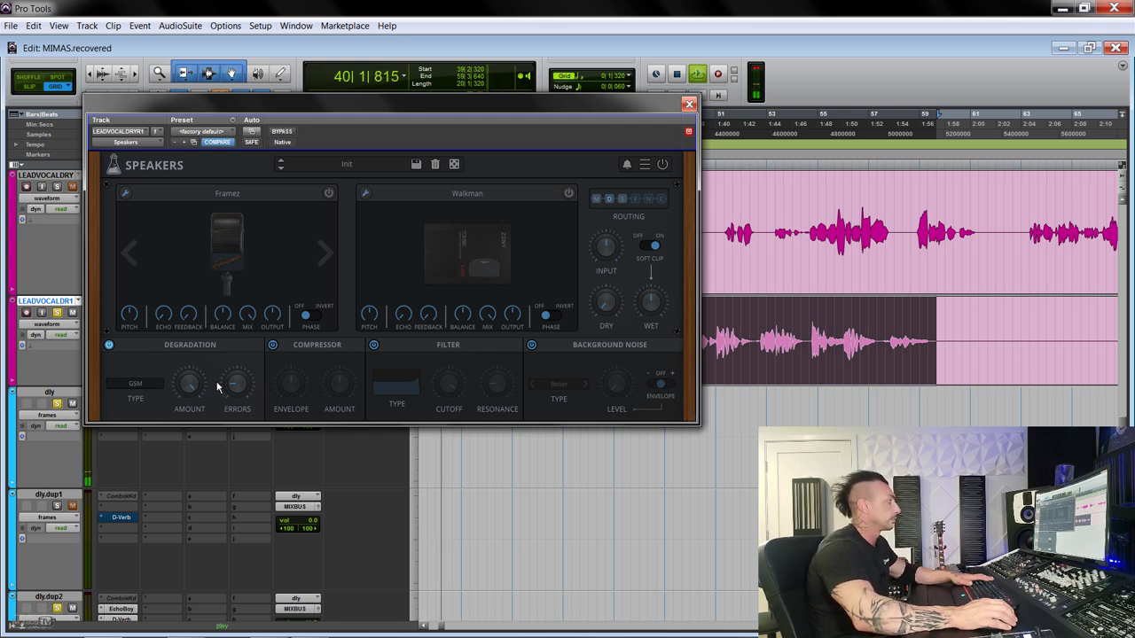
pyautogui.click(158, 386)
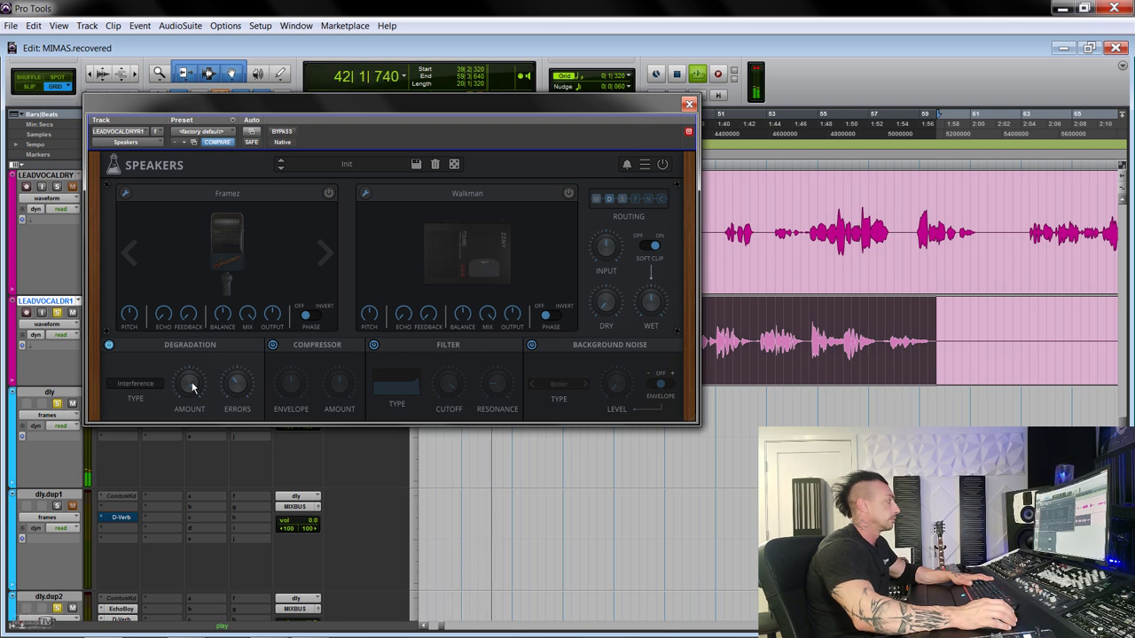
pyautogui.moveTo(191, 386); pyautogui.dragTo(200, 388)
pyautogui.click(158, 383)
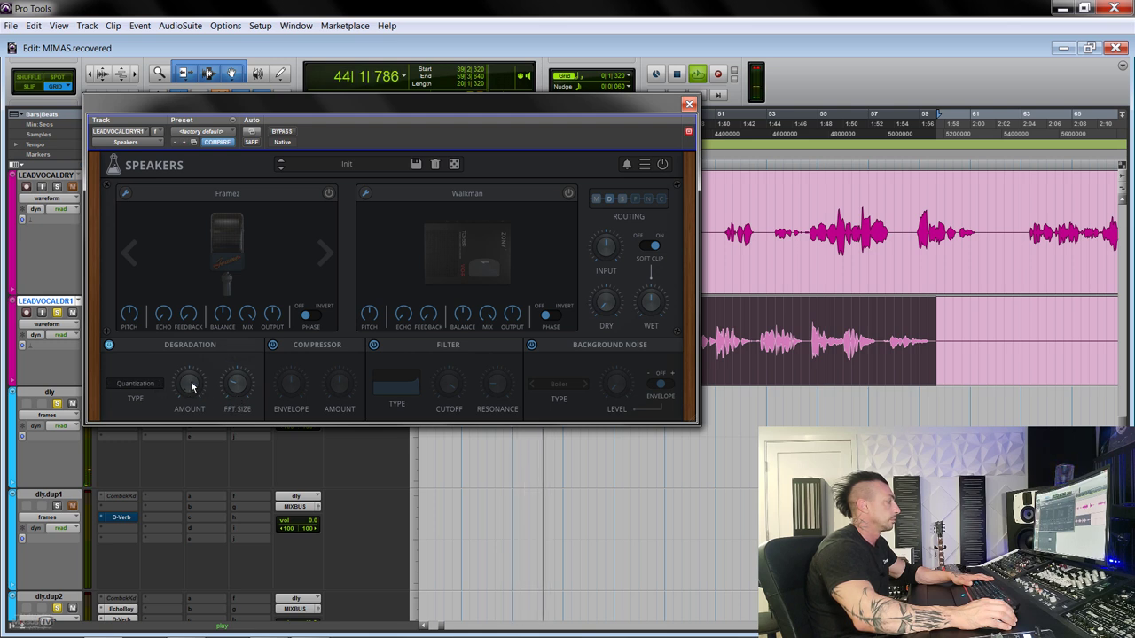
pyautogui.moveTo(236, 381); pyautogui.dragTo(244, 336)
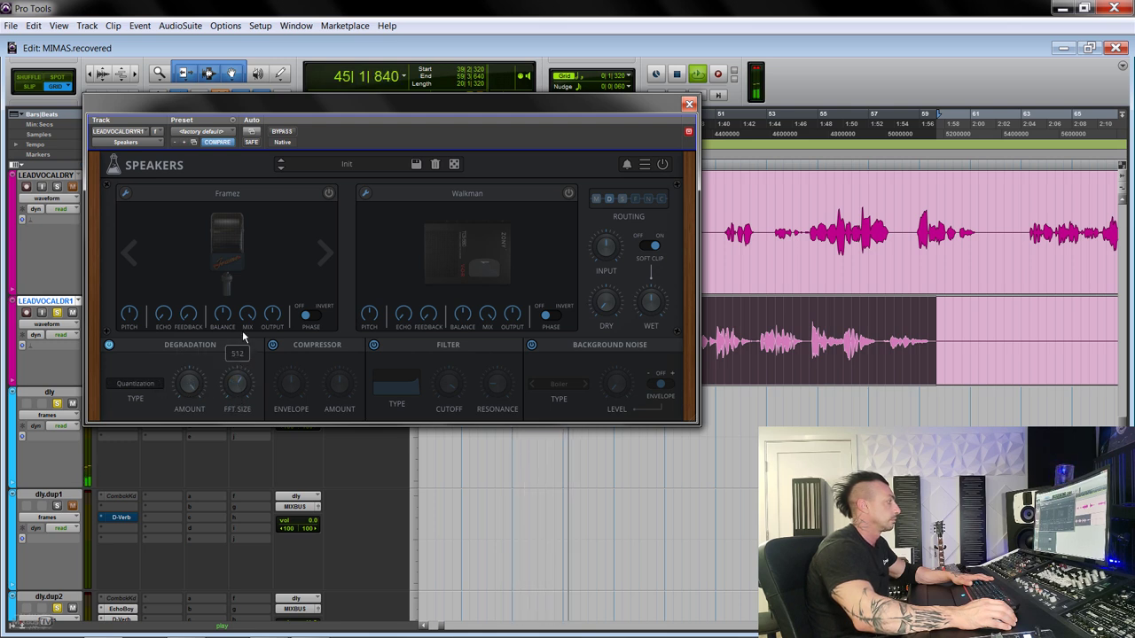
# Set Robotization to 84% and Telecom to about 78%, ending on Carbon Mic distortion
pyautogui.click(159, 387)
pyautogui.moveTo(190, 385); pyautogui.dragTo(234, 428)
pyautogui.click(159, 387)
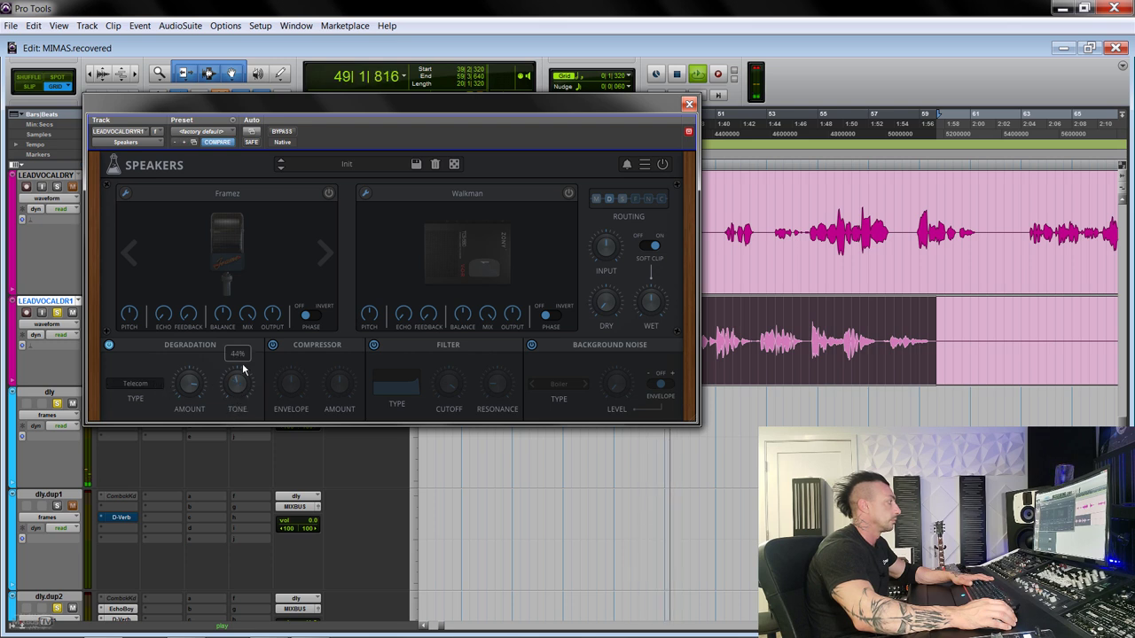
pyautogui.moveTo(189, 380)
pyautogui.mouseDown()
pyautogui.moveTo(198, 393)
pyautogui.moveTo(184, 393)
pyautogui.mouseUp()
pyautogui.click(159, 387)
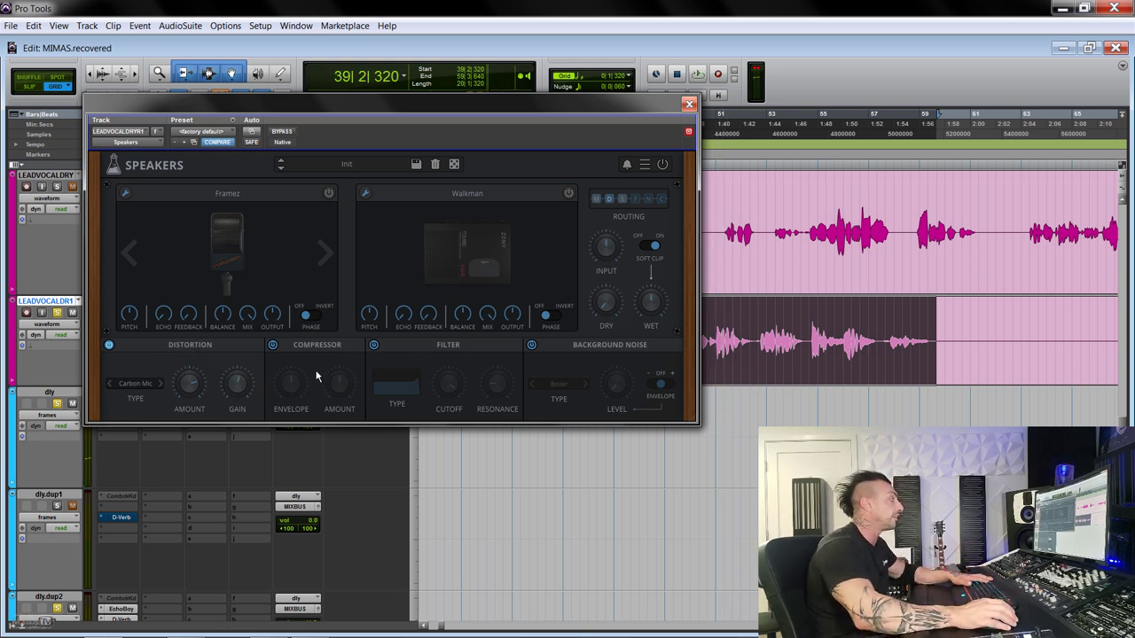
# Try the compressor with its envelope at 33%, then switch it back off
pyautogui.click(273, 346)
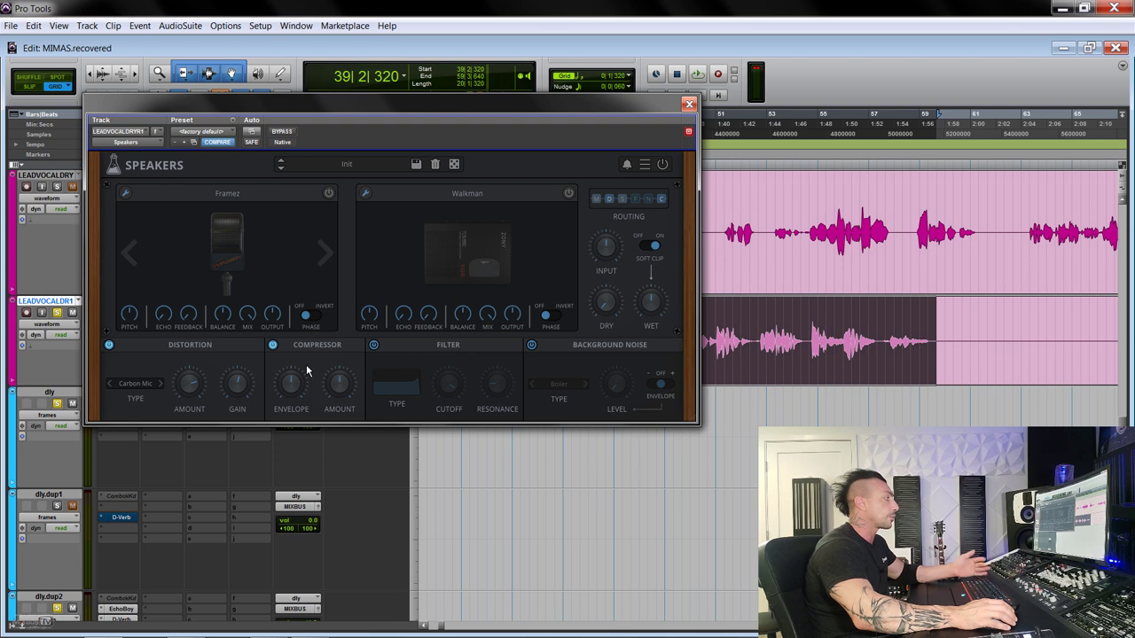
pyautogui.moveTo(291, 383); pyautogui.dragTo(290, 409)
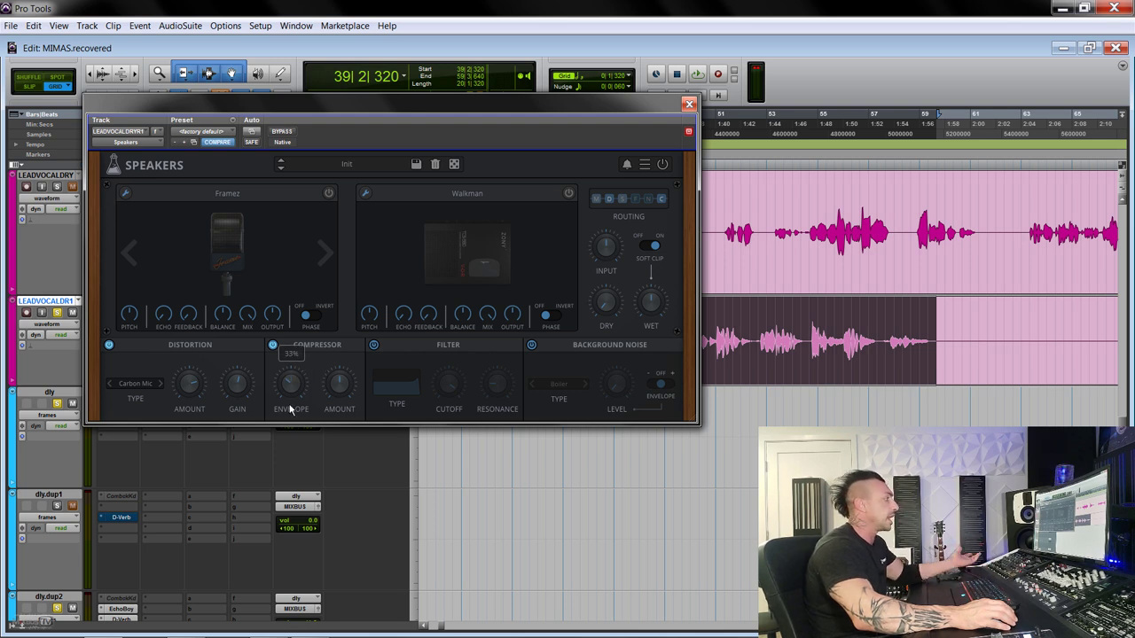
pyautogui.click(274, 346)
# Enable the filter section and the Framez and Walkman device models
pyautogui.click(372, 346)
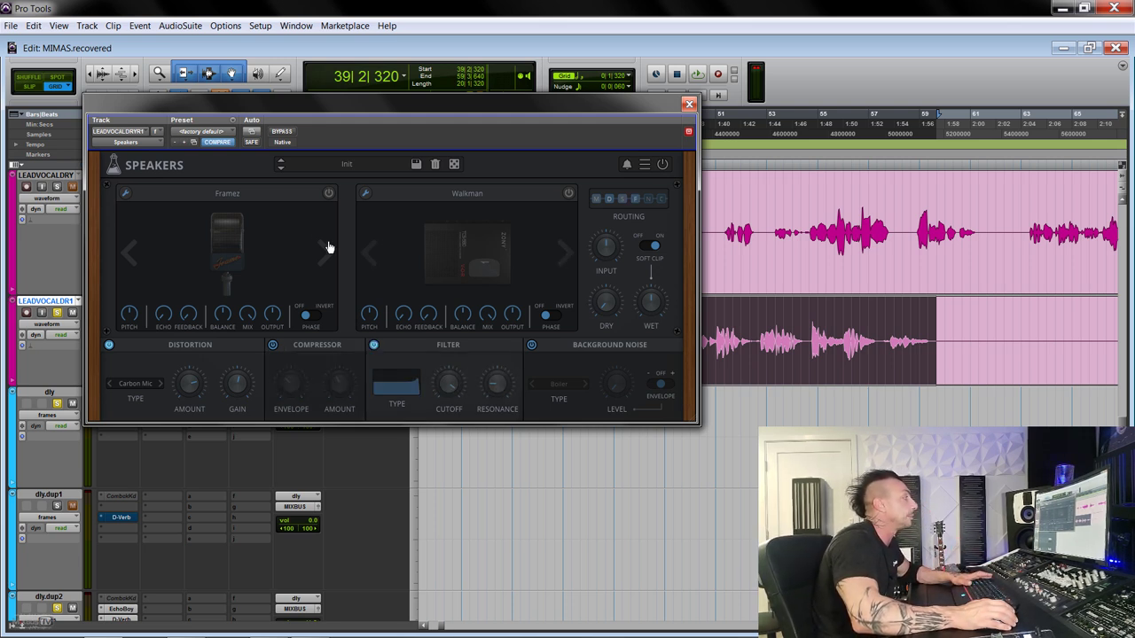
pyautogui.click(328, 193)
pyautogui.click(568, 195)
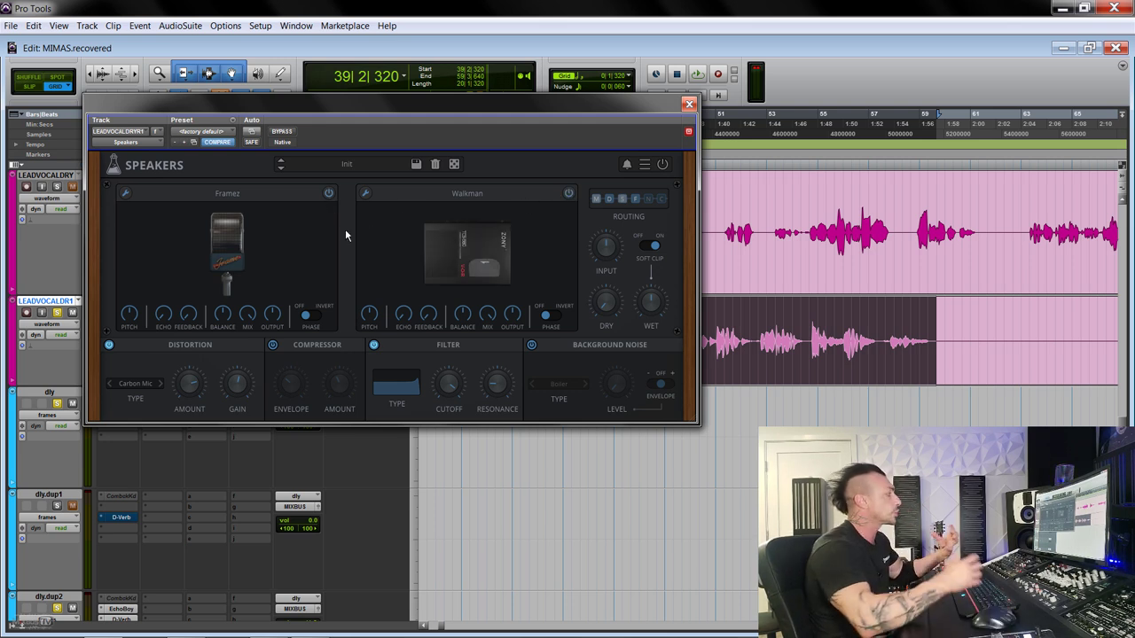
pyautogui.click(149, 383)
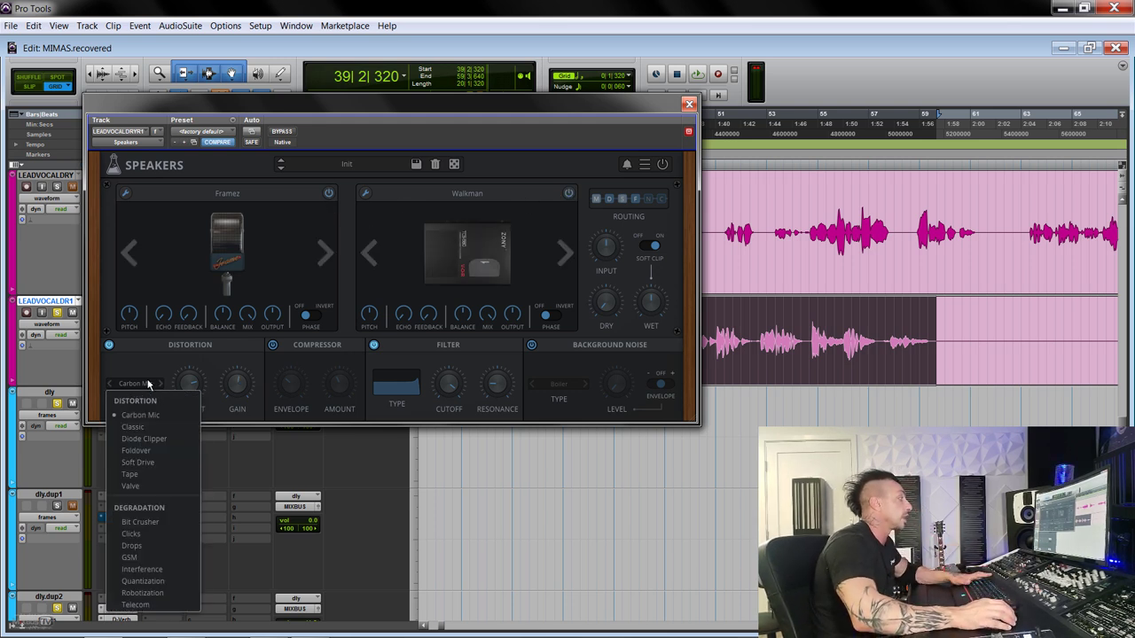
# Choose Foldover distortion, switch the second device to Tape Recorder 2, and lower the cutoff to 1.6kHz
pyautogui.click(151, 450)
pyautogui.click(565, 254)
pyautogui.press('space')
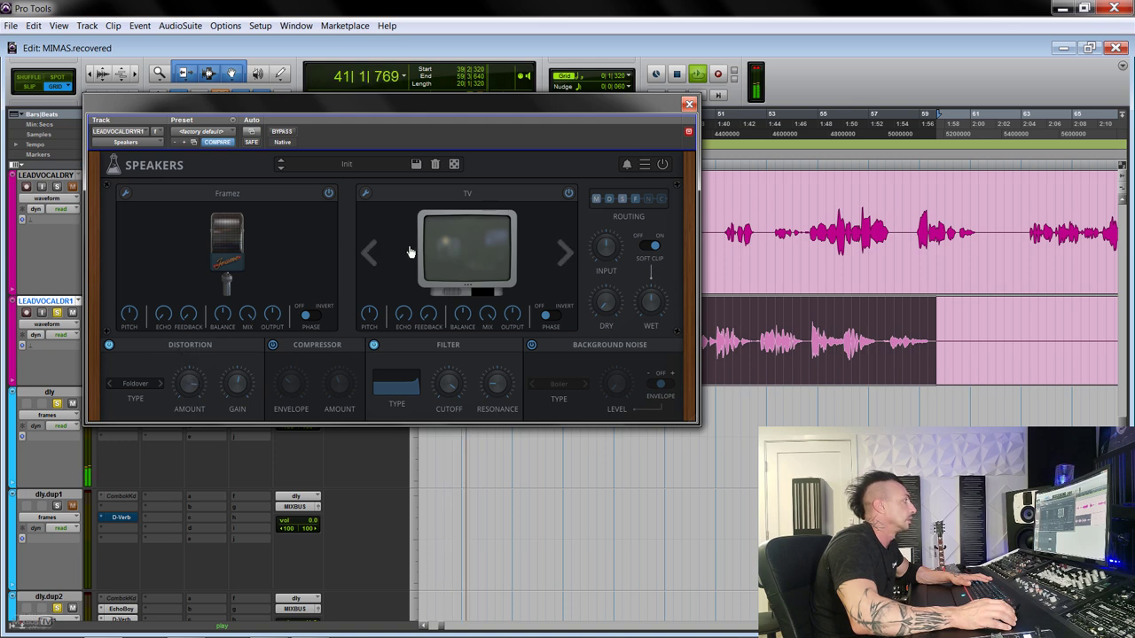
pyautogui.click(371, 255)
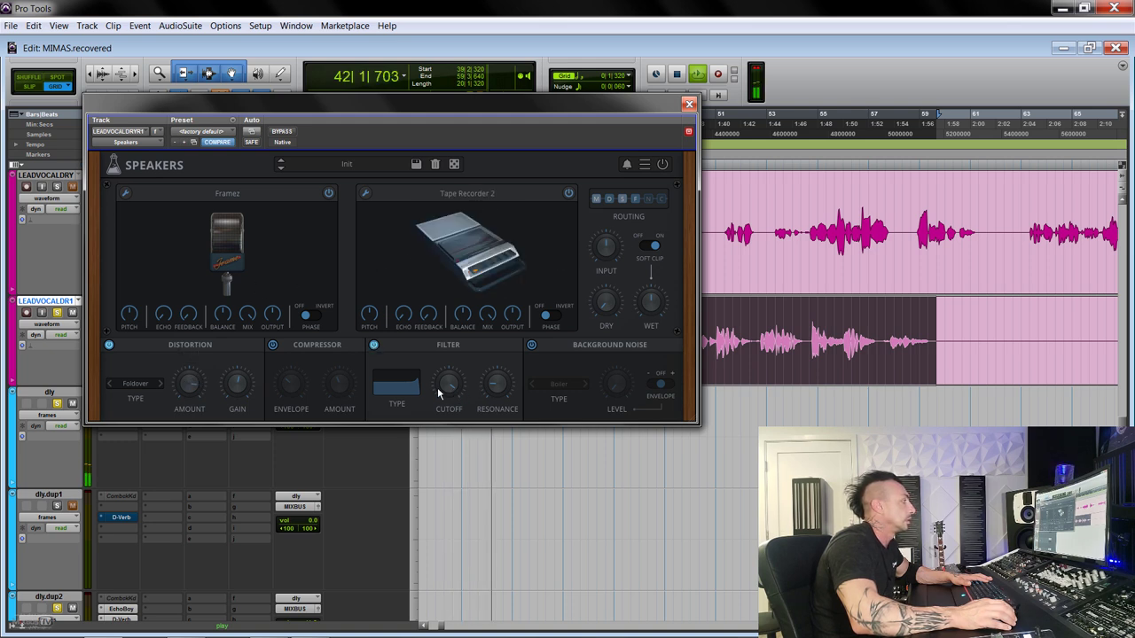
pyautogui.moveTo(438, 387); pyautogui.dragTo(441, 437)
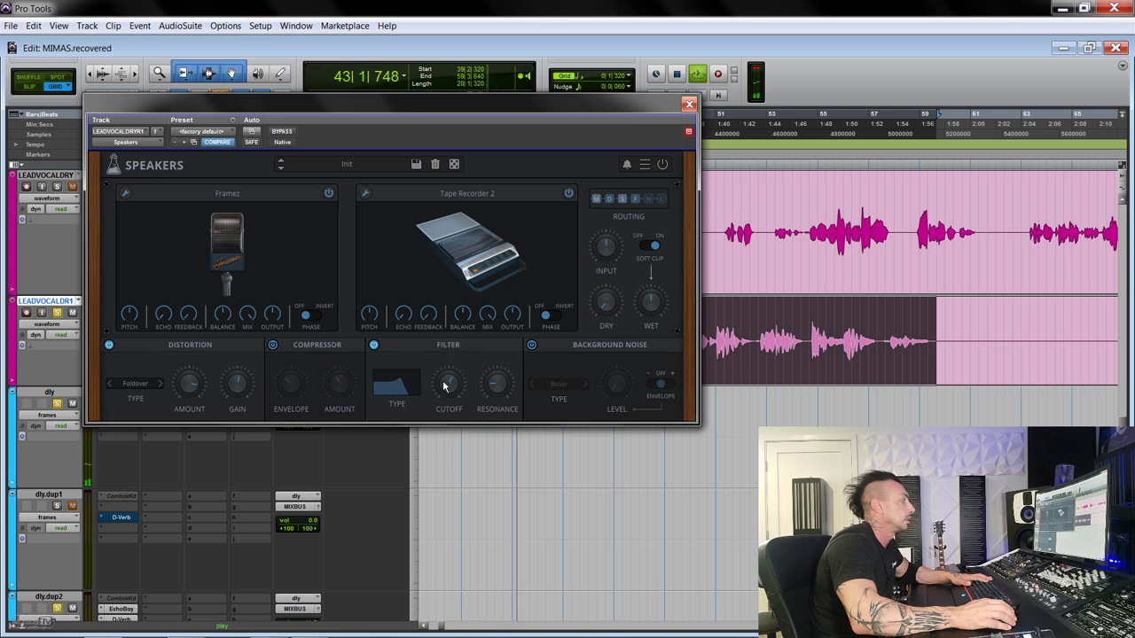
pyautogui.moveTo(445, 379)
pyautogui.mouseDown()
pyautogui.moveTo(446, 393)
pyautogui.moveTo(449, 384)
pyautogui.mouseUp()
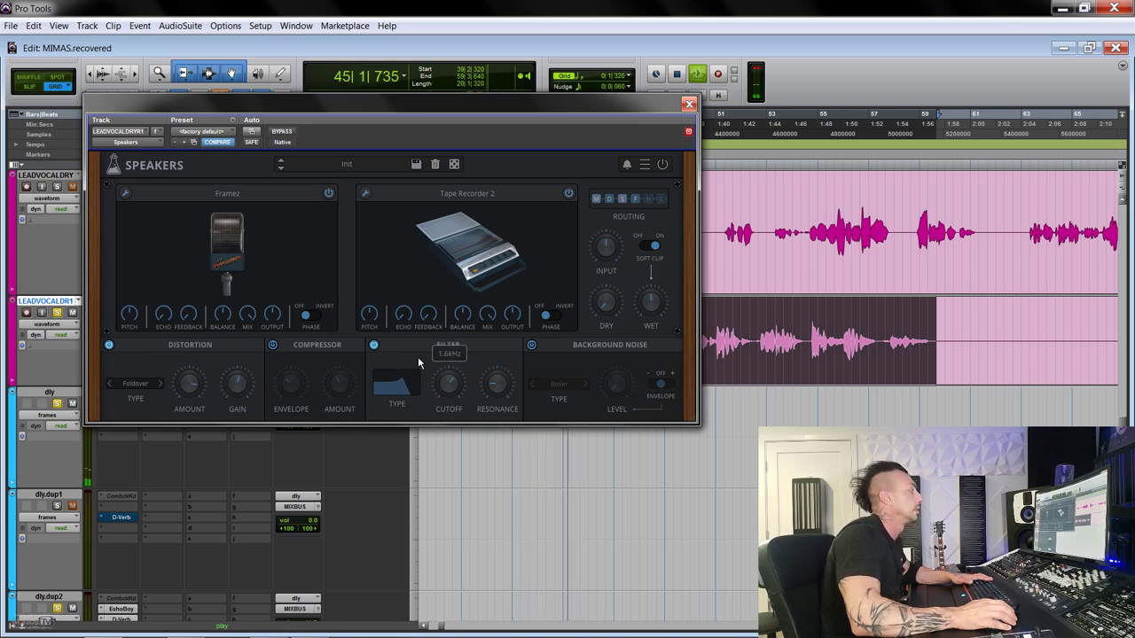
# Pick Interference degradation and lower its errors to 39%
pyautogui.click(128, 382)
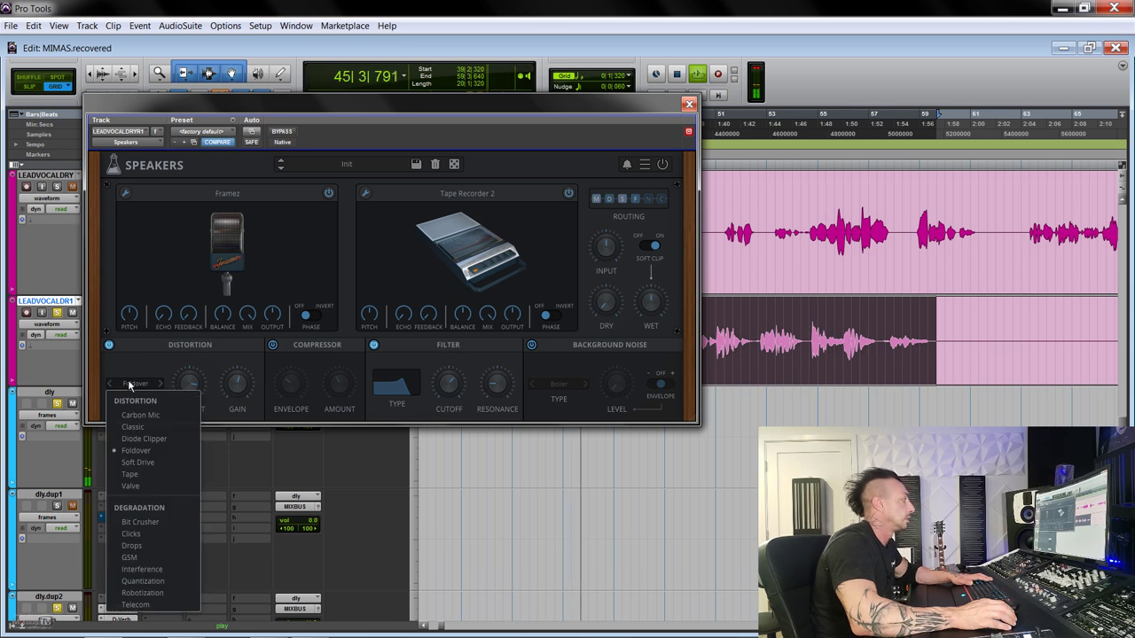
pyautogui.click(141, 570)
pyautogui.moveTo(243, 382); pyautogui.dragTo(239, 409)
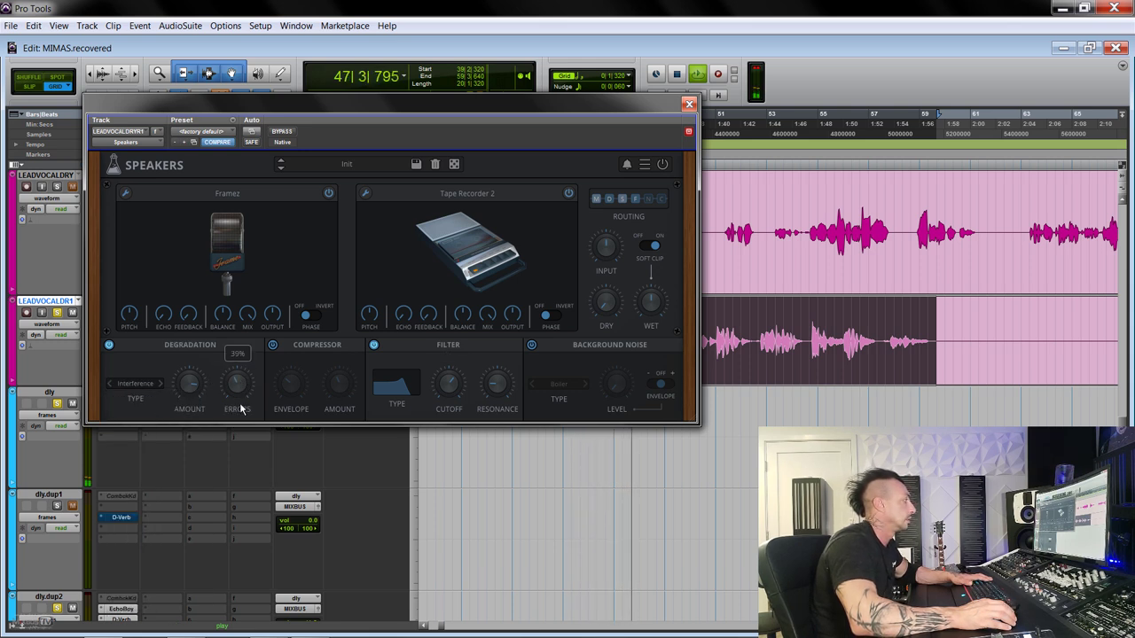
# Step the degradation to Quantization, then pick Telecom from the list and stop playback
pyautogui.click(162, 384)
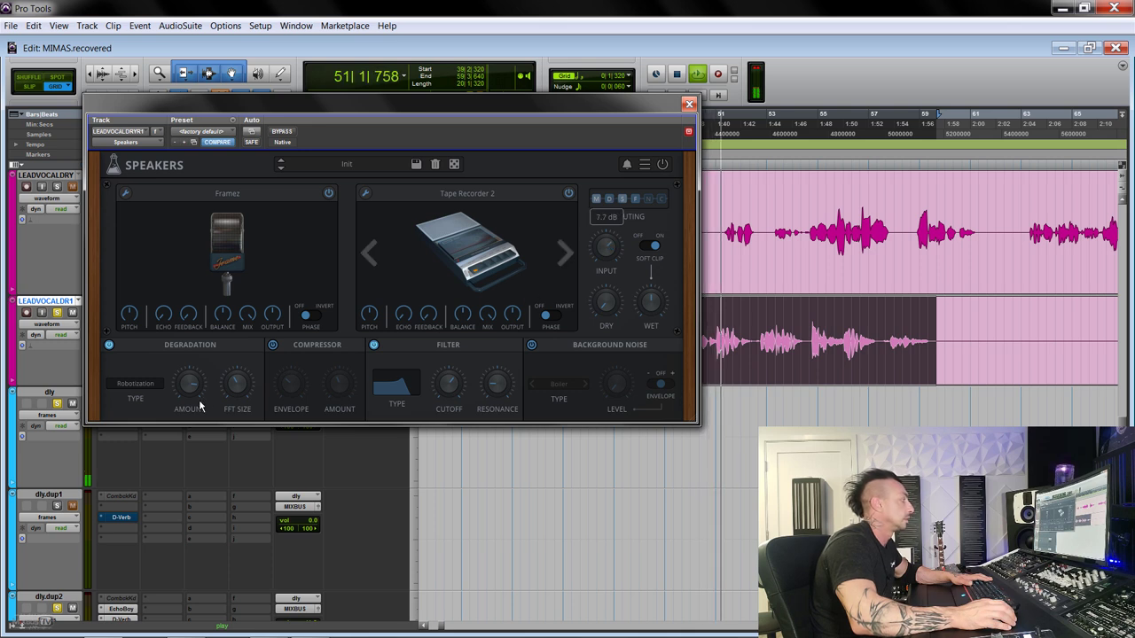
pyautogui.click(135, 383)
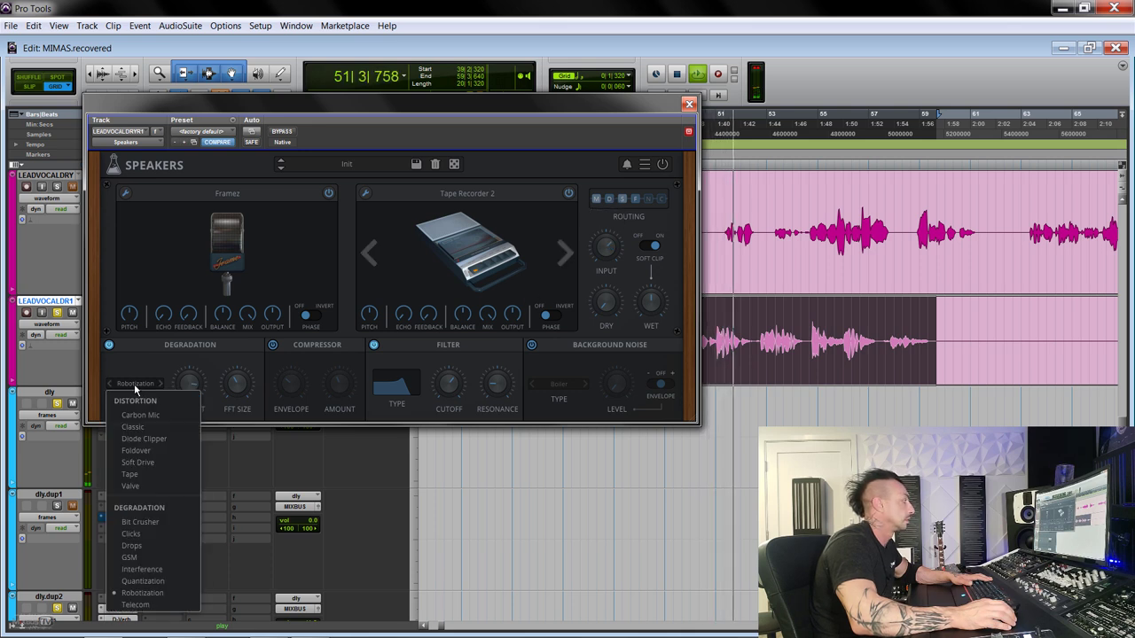
pyautogui.click(133, 603)
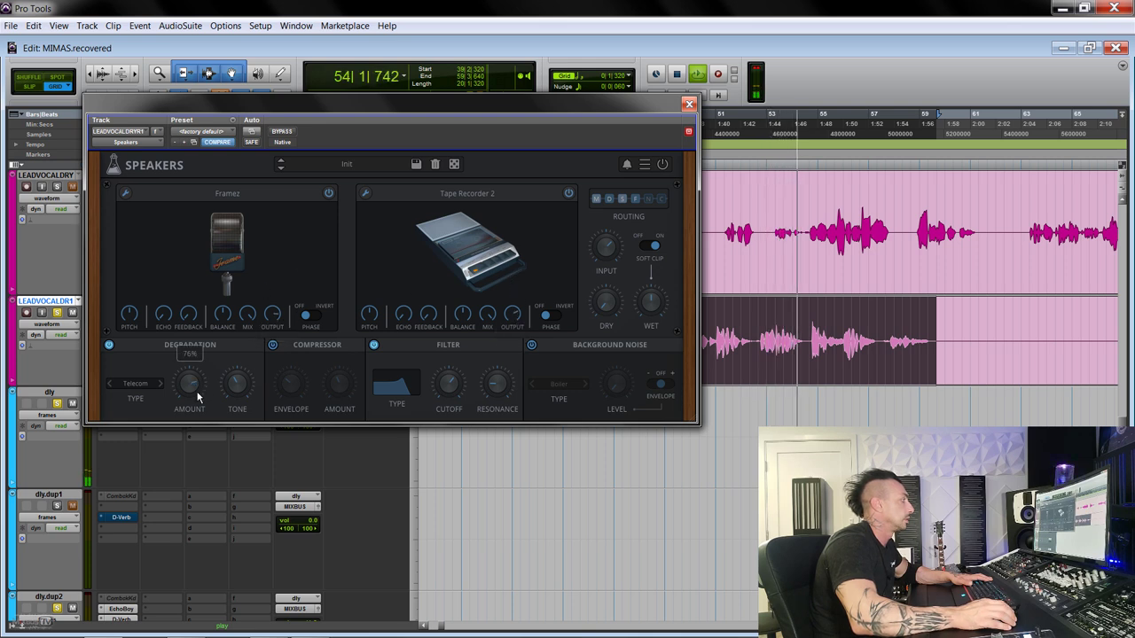
pyautogui.press('space')
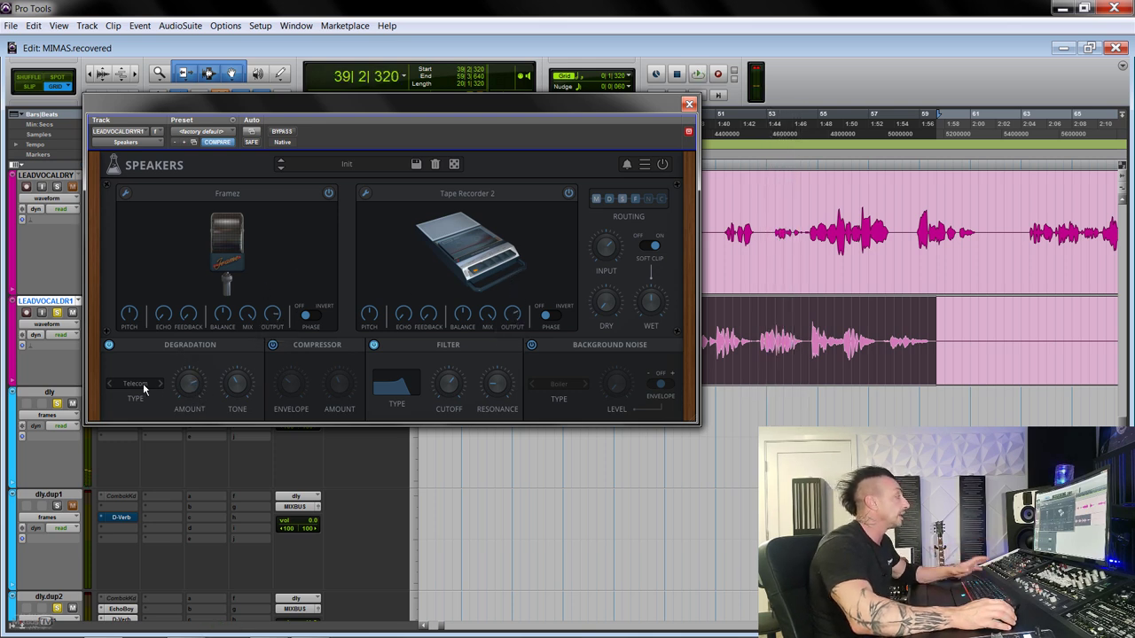
pyautogui.click(142, 383)
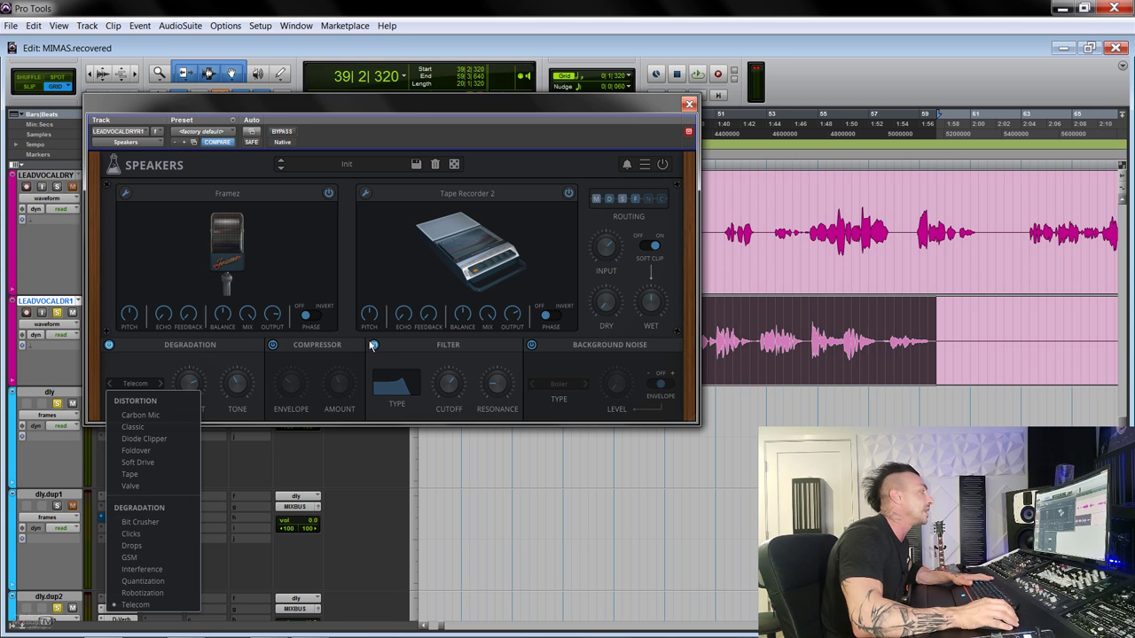
# Turn on Background Noise set to Boiler and switch off the degradation section
pyautogui.click(563, 362)
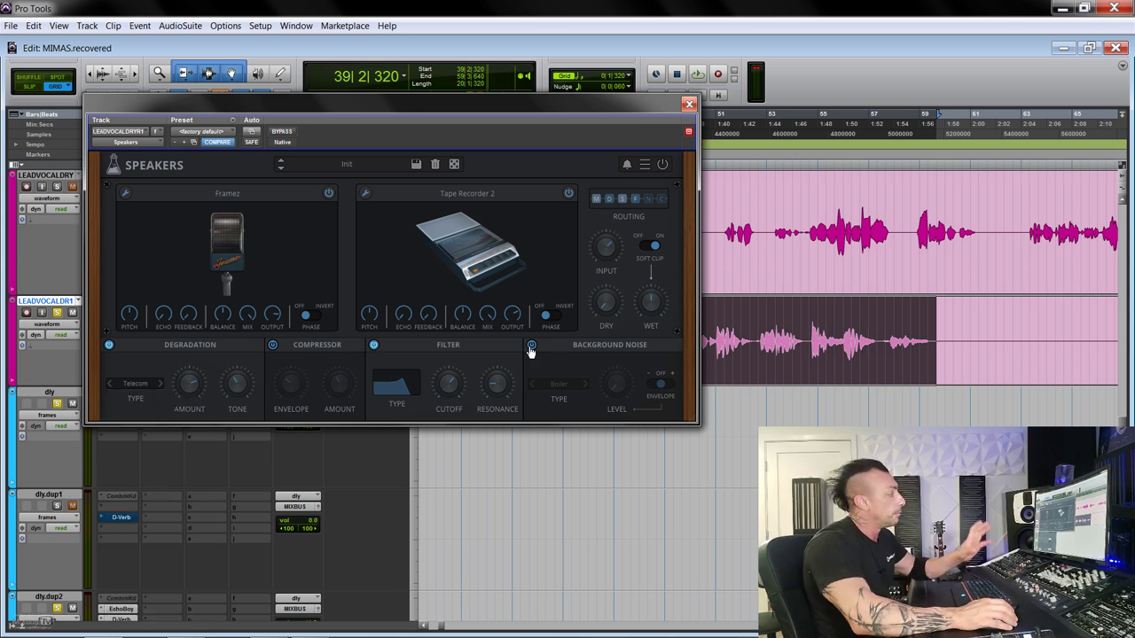
pyautogui.click(532, 346)
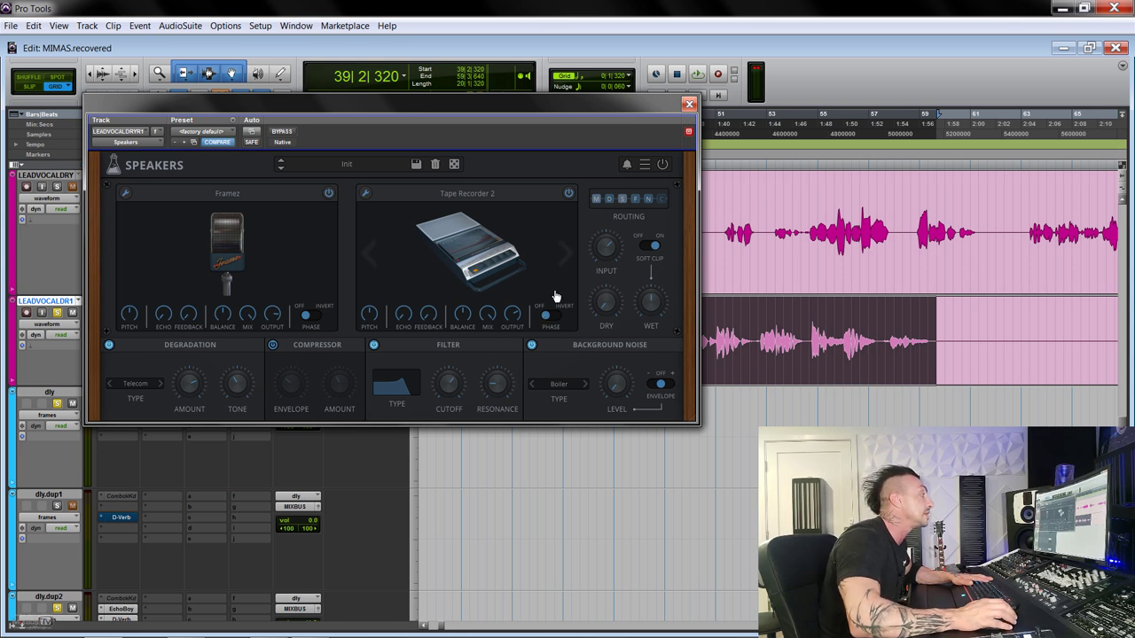
pyautogui.click(109, 346)
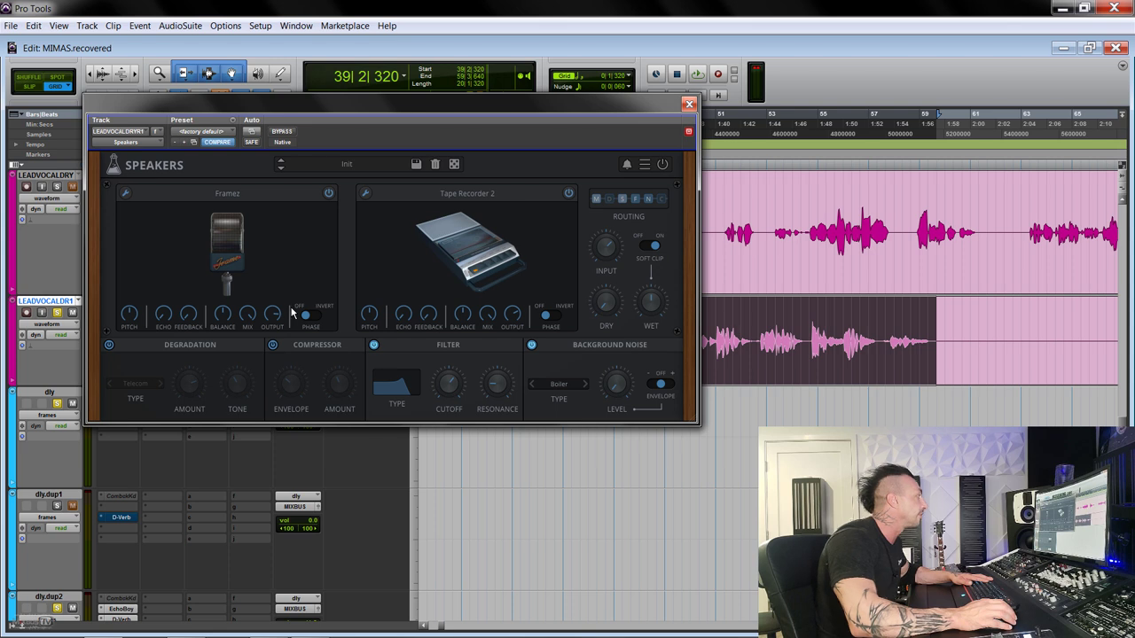
pyautogui.click(574, 388)
pyautogui.click(577, 382)
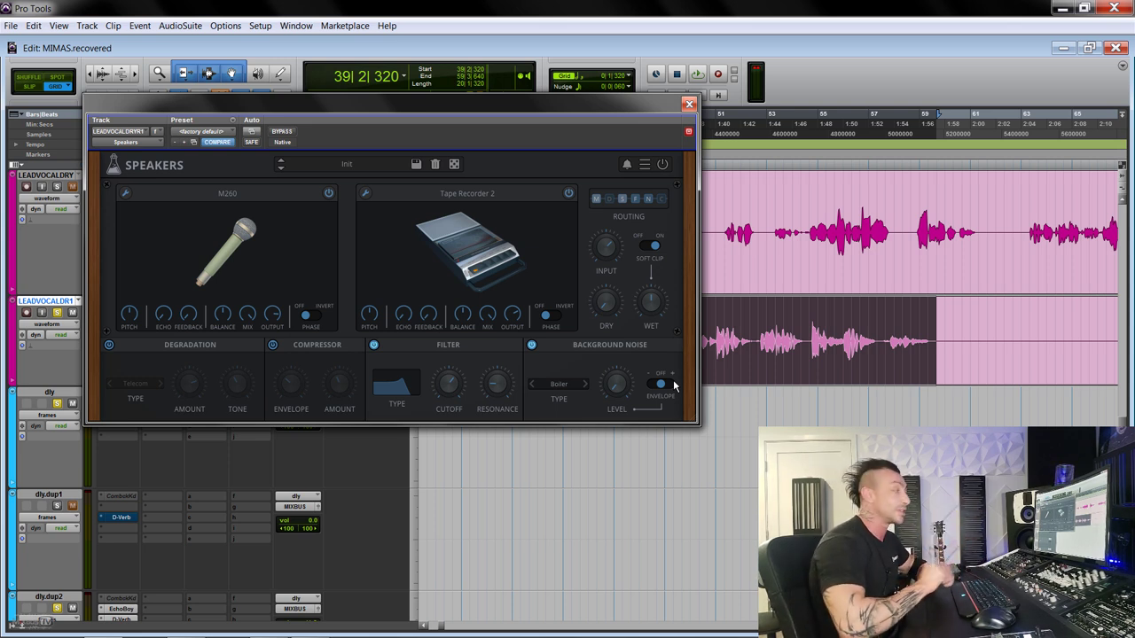
# Play the vocal and toggle the background noise envelope option
pyautogui.press('space')
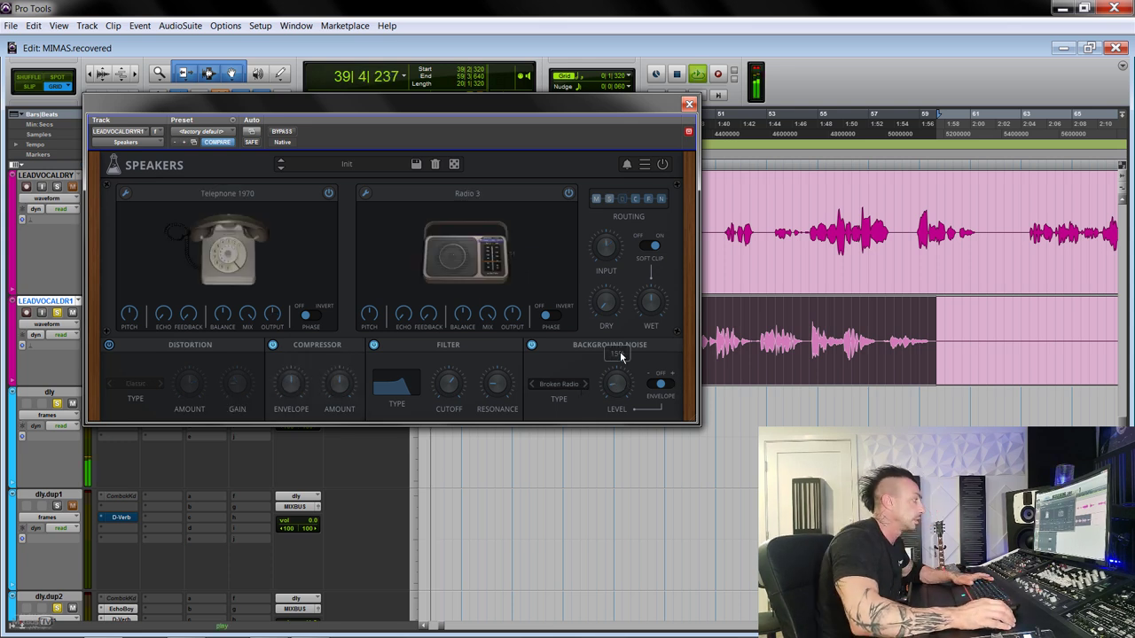
pyautogui.click(663, 384)
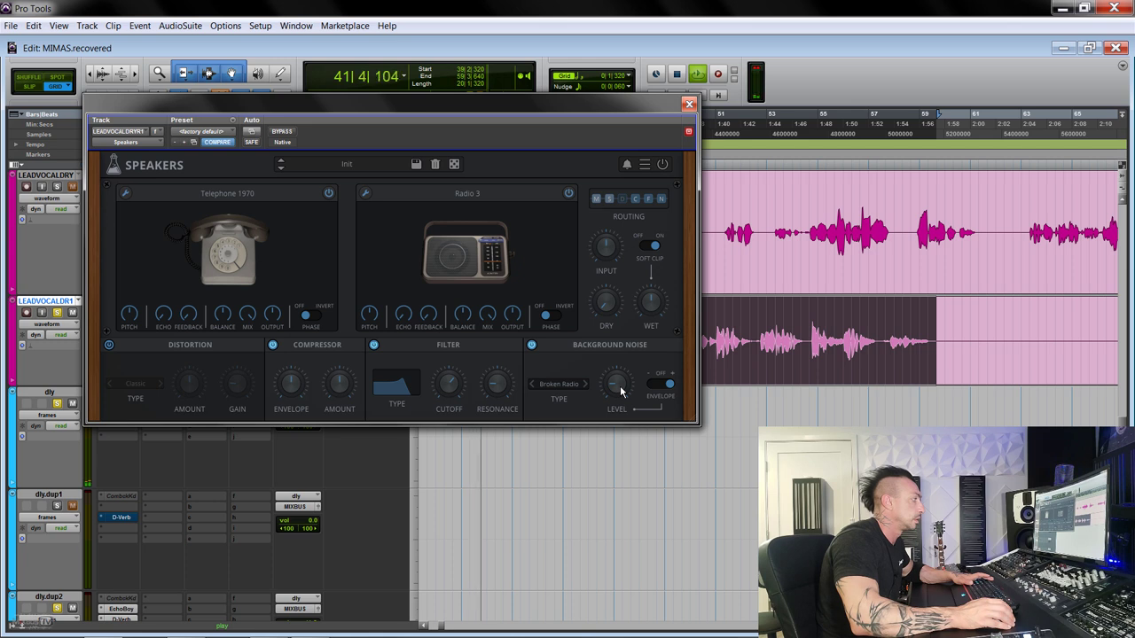
pyautogui.moveTo(623, 387)
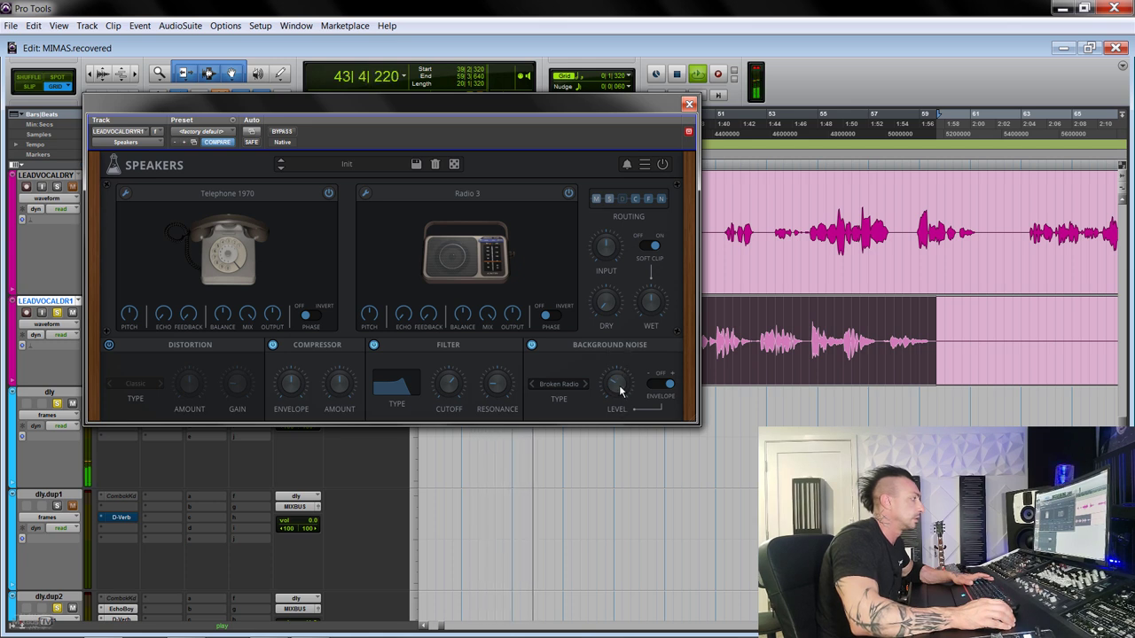
pyautogui.press('space')
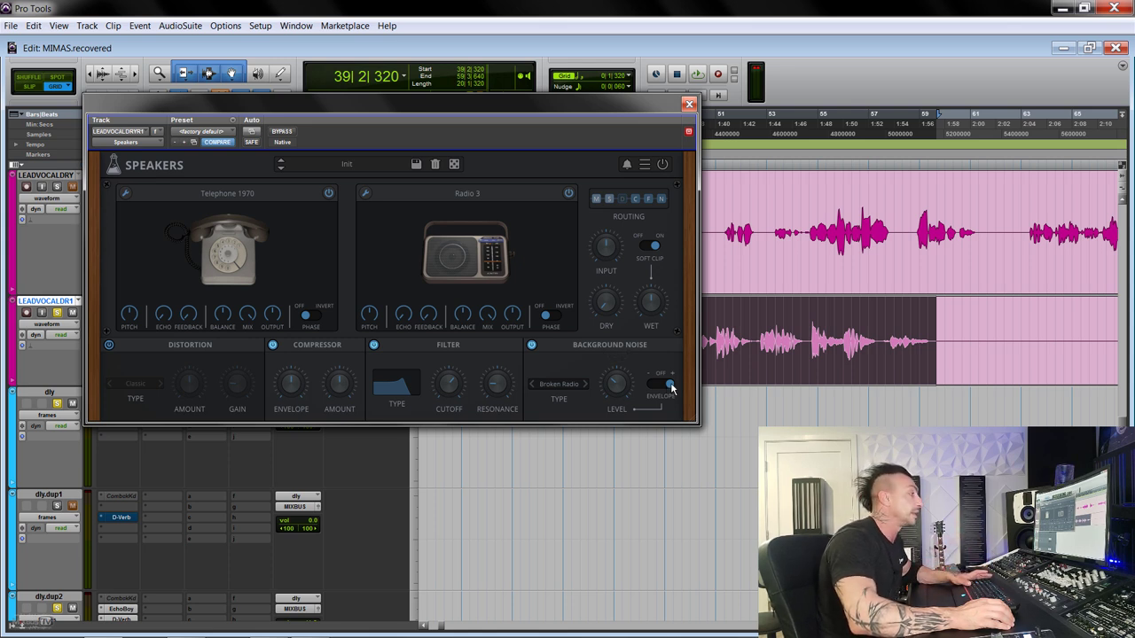
# Raise the background noise level to 43%, then stop and bring up the noise Devices list
pyautogui.press('space')
pyautogui.moveTo(613, 383); pyautogui.dragTo(617, 330)
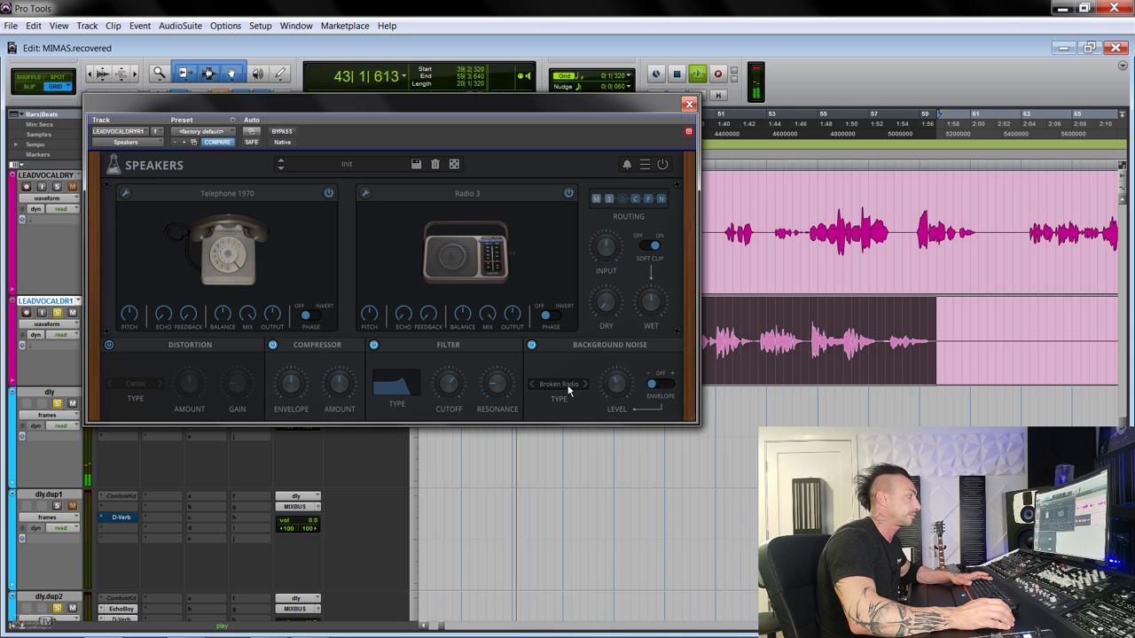
pyautogui.press('space')
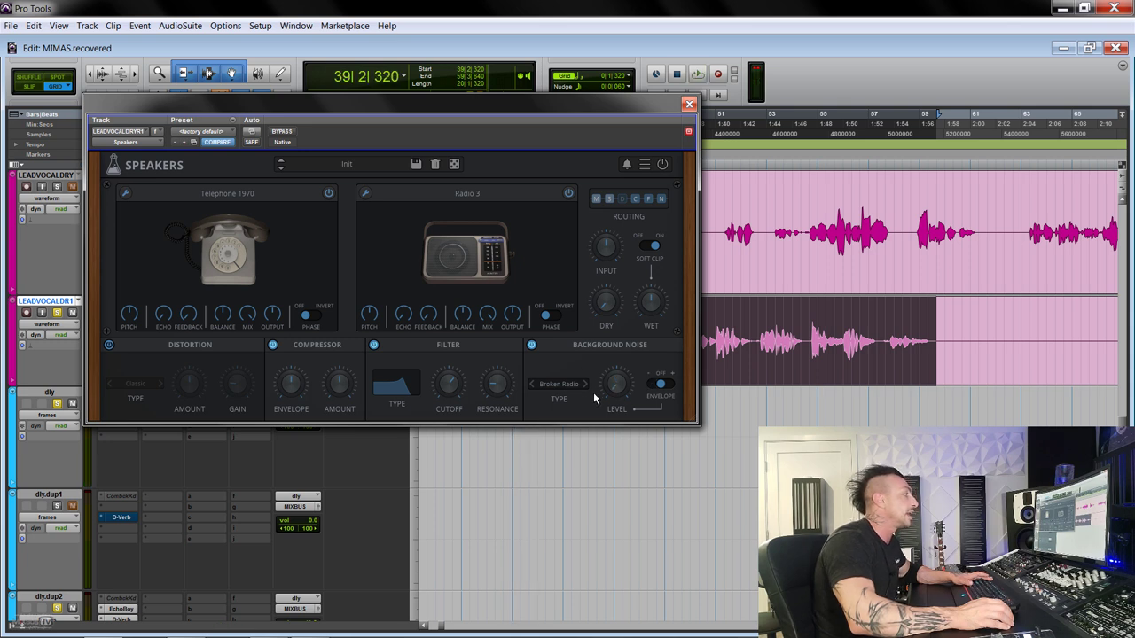
pyautogui.click(572, 386)
pyautogui.moveTo(594, 402)
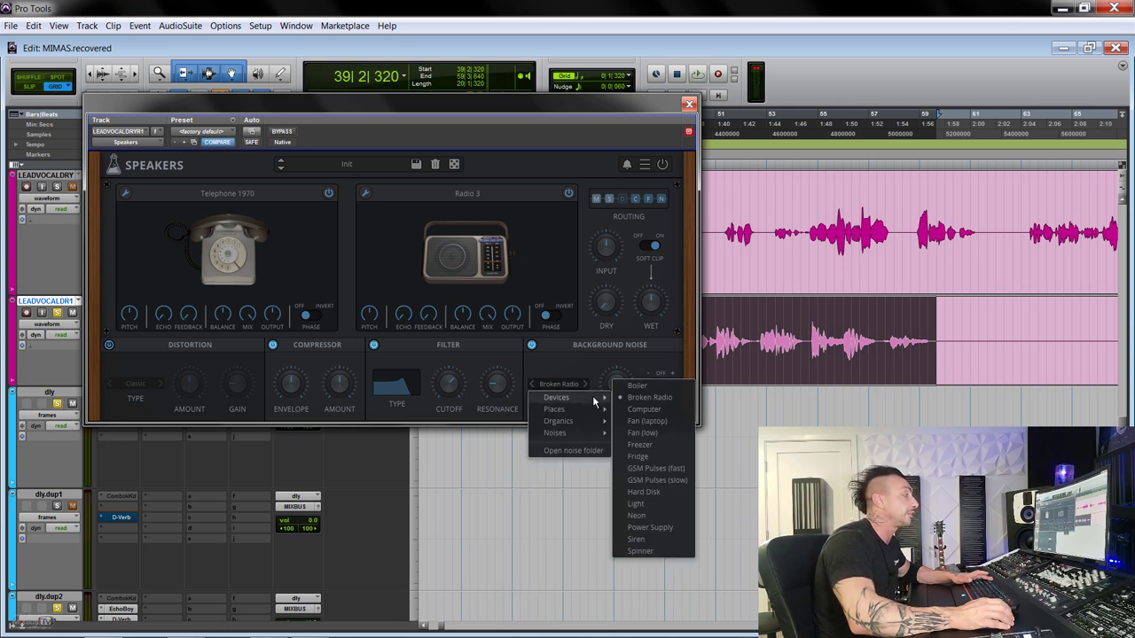
# Select GSM Pulses (slow) noise, turn off its envelope, and raise the level to 43%
pyautogui.click(651, 480)
pyautogui.press('space')
pyautogui.click(661, 386)
pyautogui.moveTo(616, 393); pyautogui.dragTo(619, 354)
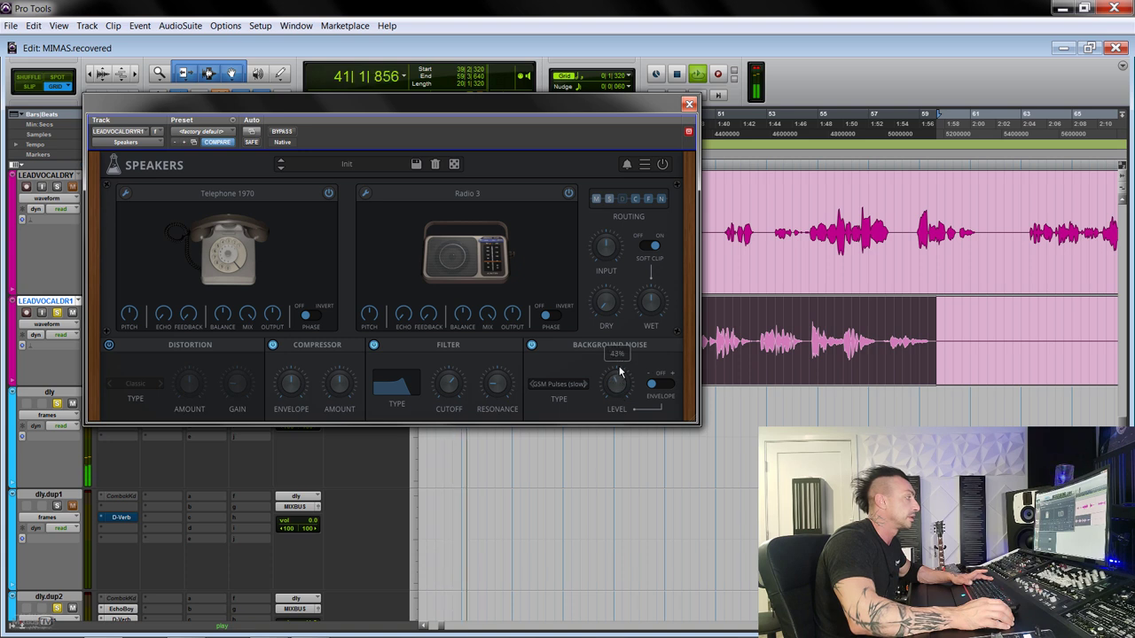
# Step the noise through Hard Disk, Light, Neon, Power Supply and Spinner to Cave
pyautogui.click(583, 384)
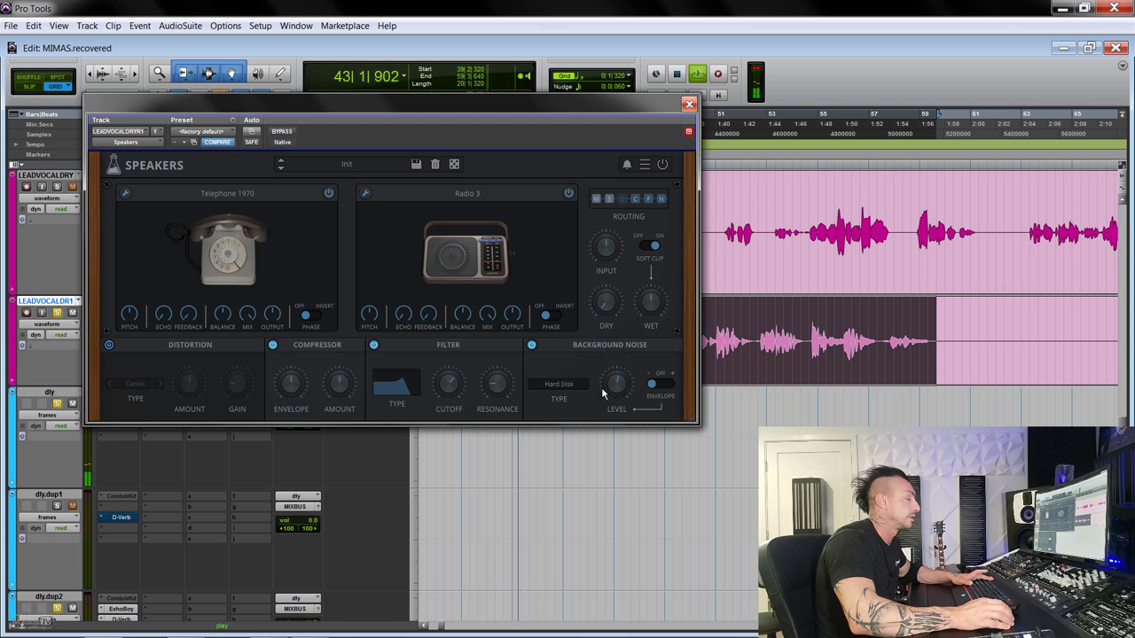
pyautogui.click(585, 385)
pyautogui.press('space')
pyautogui.press('space')
pyautogui.click(585, 386)
pyautogui.press('space')
pyautogui.press('space')
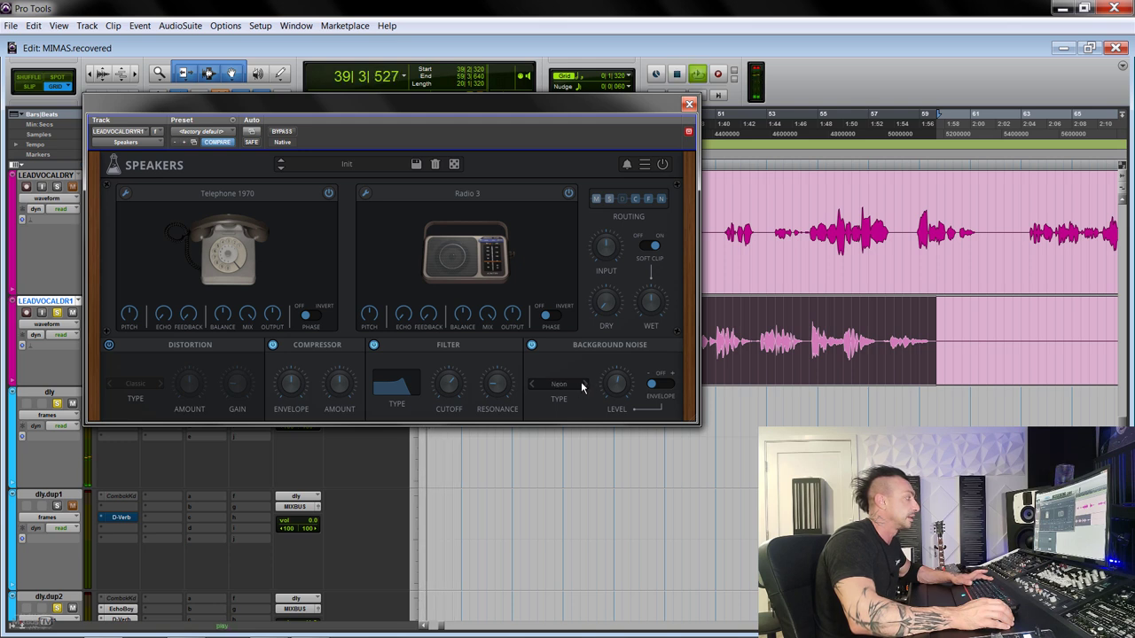
pyautogui.click(584, 385)
pyautogui.click(585, 385)
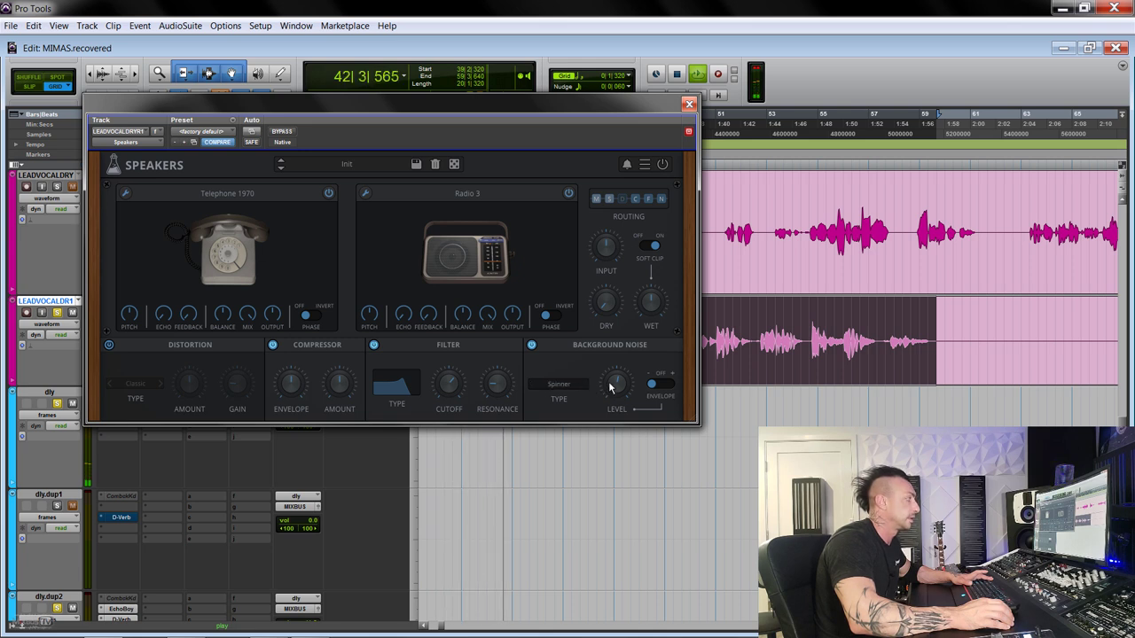
pyautogui.click(585, 385)
# Choose the Garden place noise and compare it with envelope following on and off
pyautogui.moveTo(619, 386)
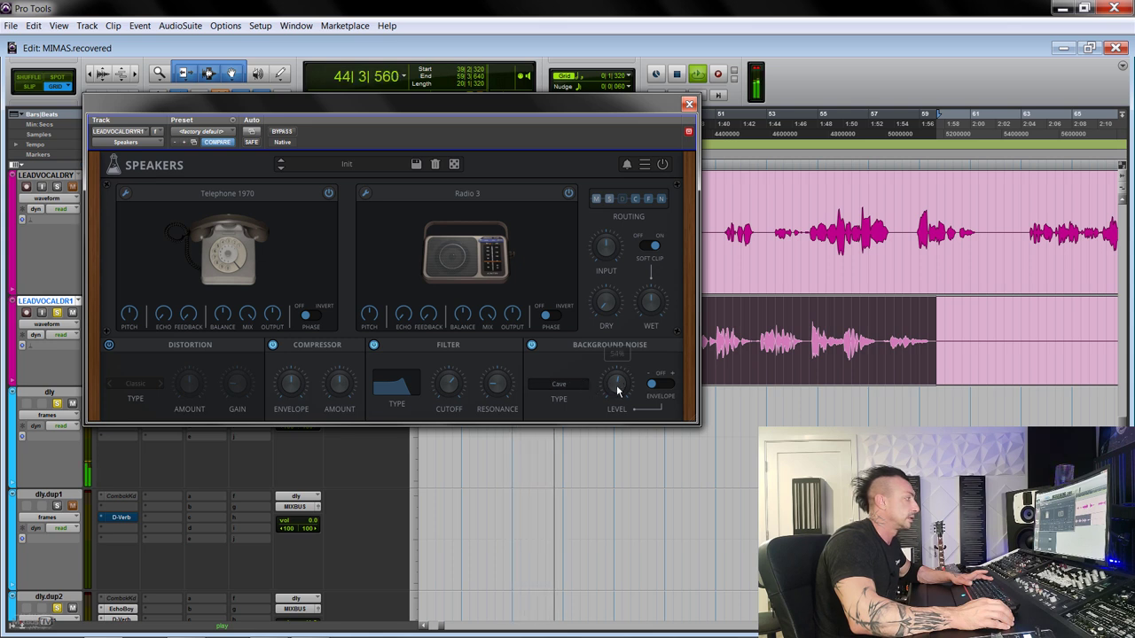
pyautogui.press('space')
pyautogui.click(558, 384)
pyautogui.moveTo(577, 409)
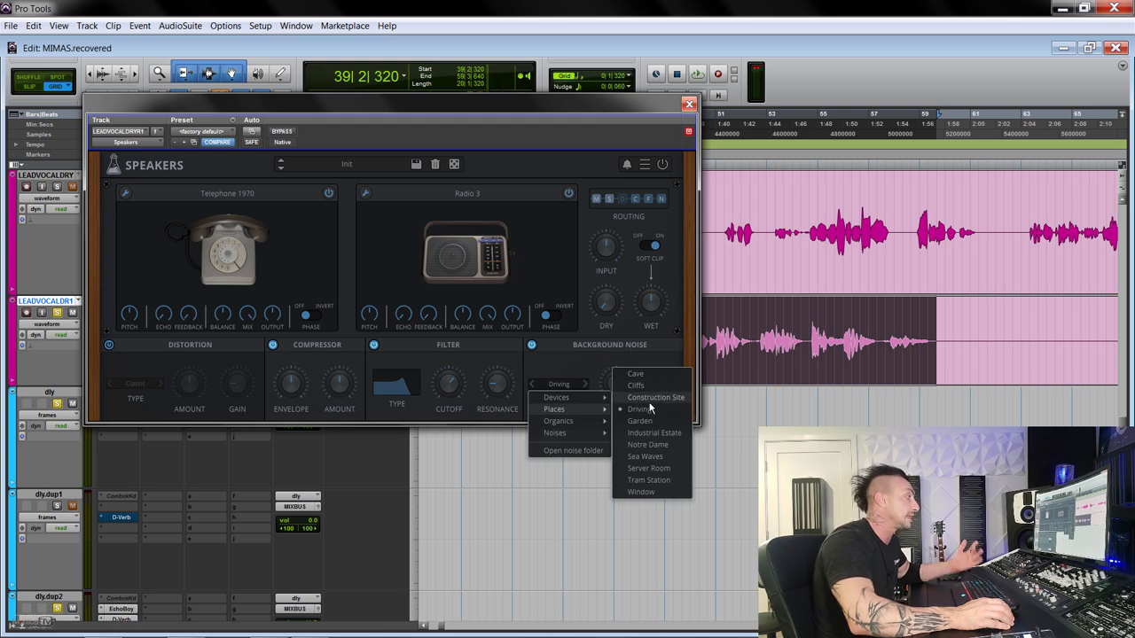
pyautogui.click(639, 421)
pyautogui.press('space')
pyautogui.moveTo(622, 353)
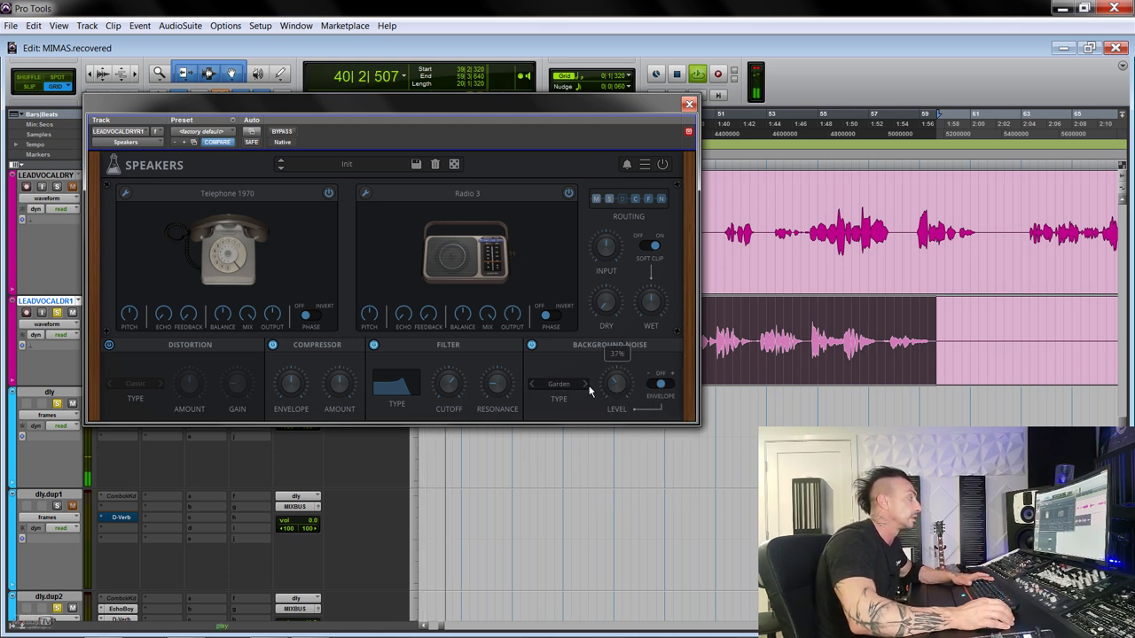
pyautogui.click(657, 384)
pyautogui.scroll(-1, 581, 385)
pyautogui.click(661, 387)
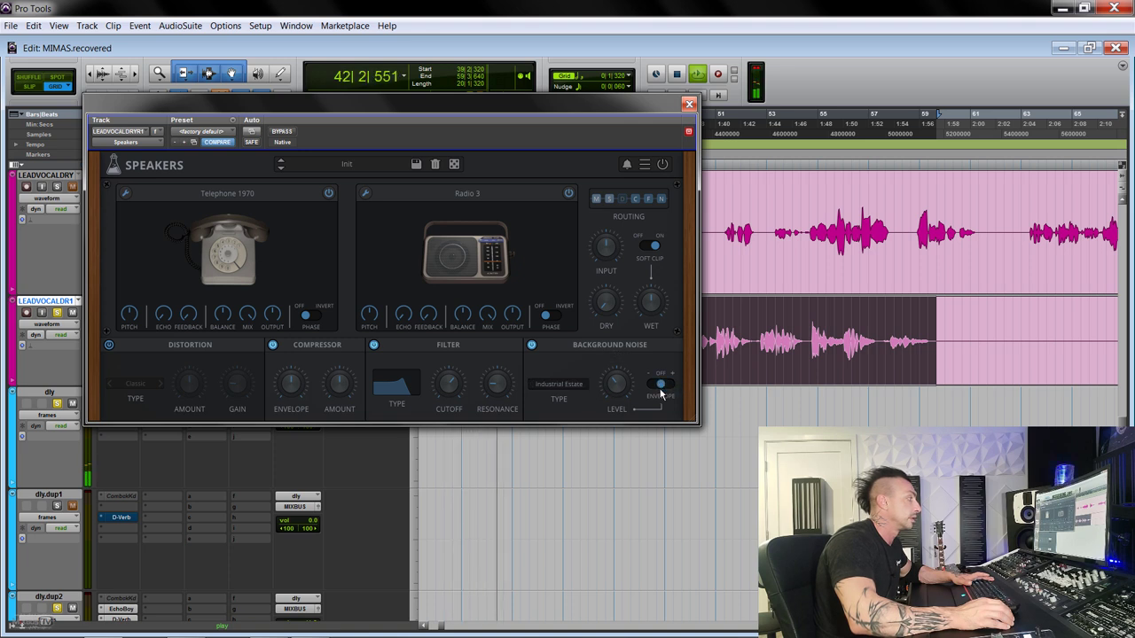
pyautogui.click(659, 385)
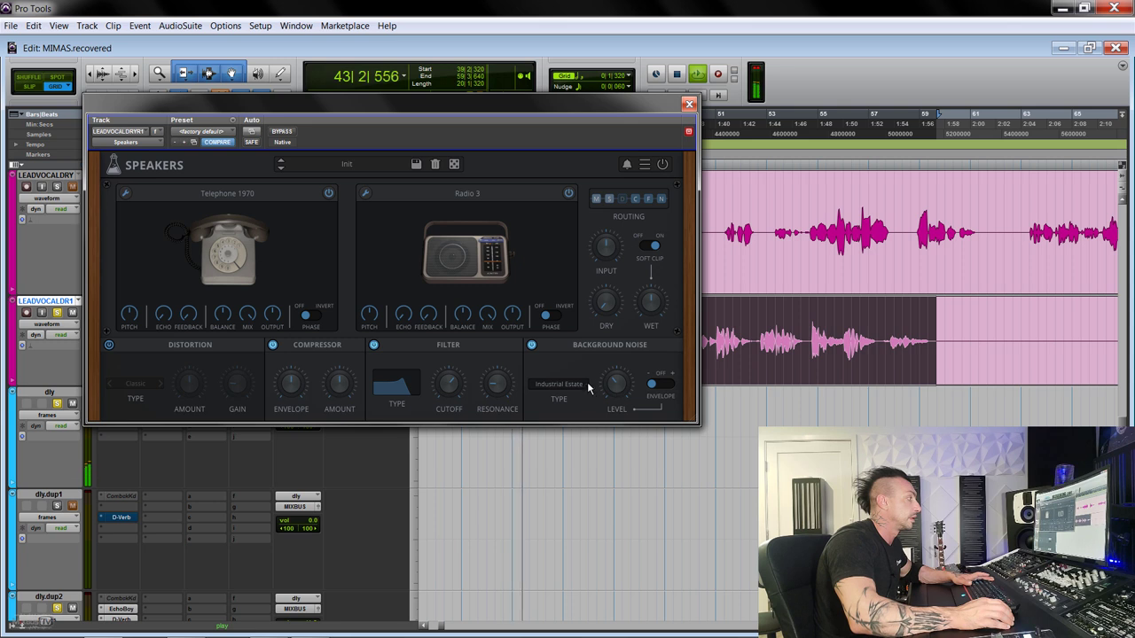
pyautogui.scroll(-1, 588, 388)
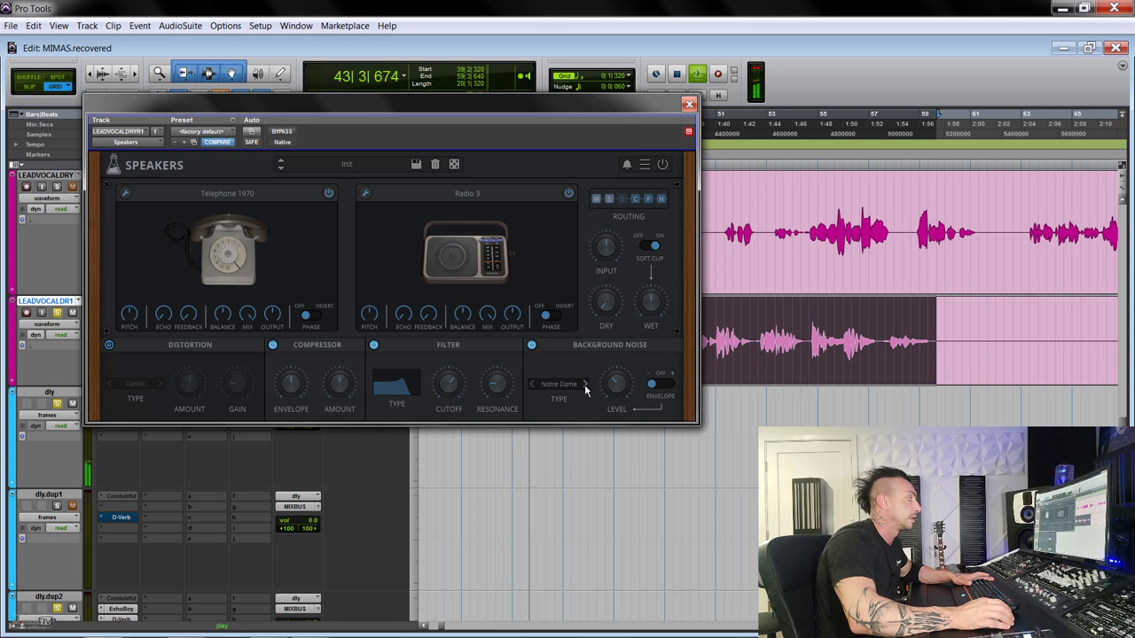
pyautogui.click(658, 384)
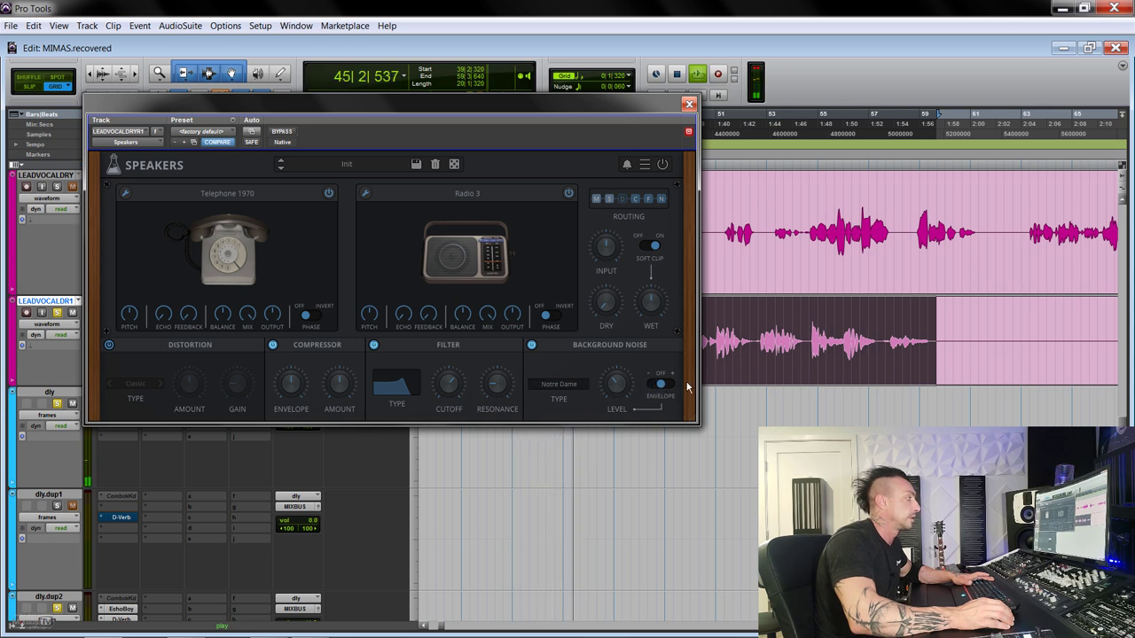
# Step the noise to Sea Waves, Server Room and Window, with envelope following off
pyautogui.click(586, 384)
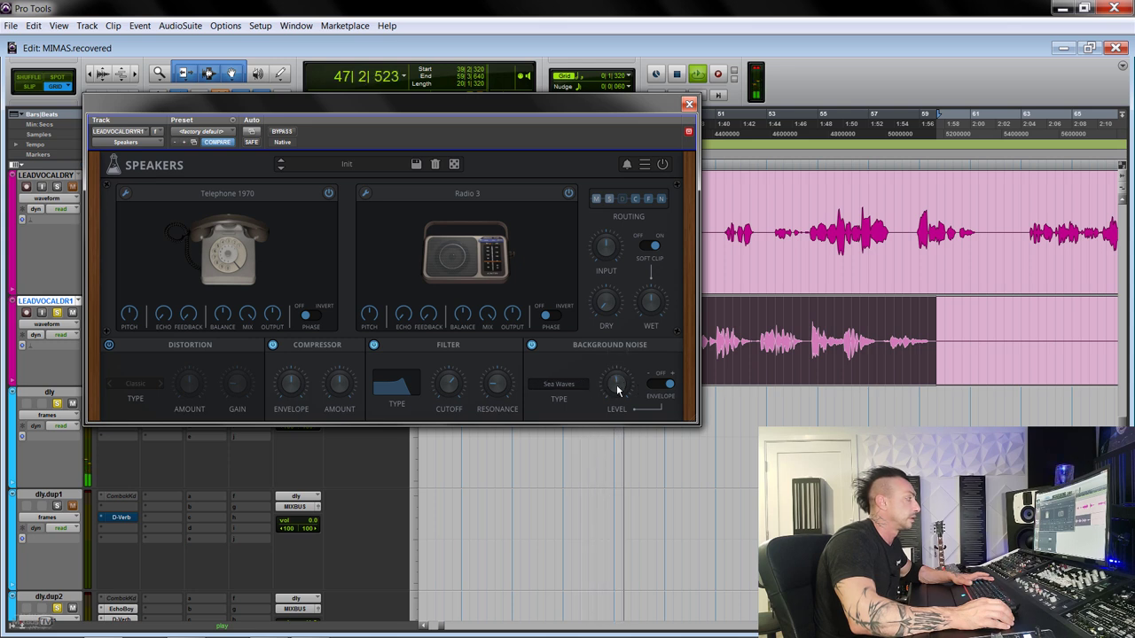
pyautogui.click(659, 385)
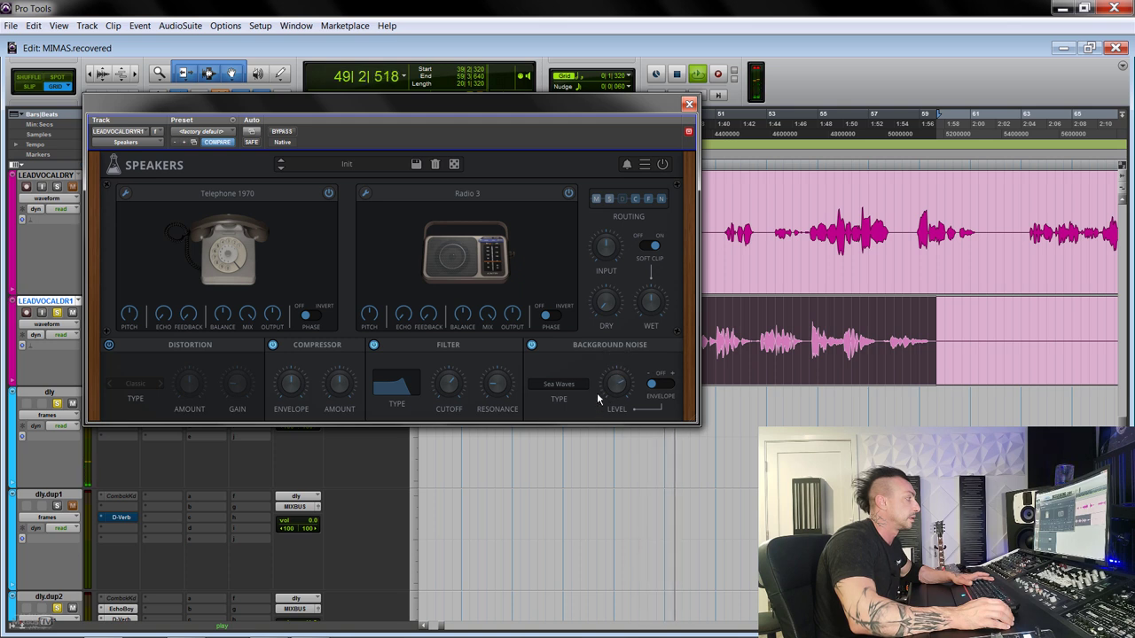
pyautogui.click(582, 385)
pyautogui.click(584, 384)
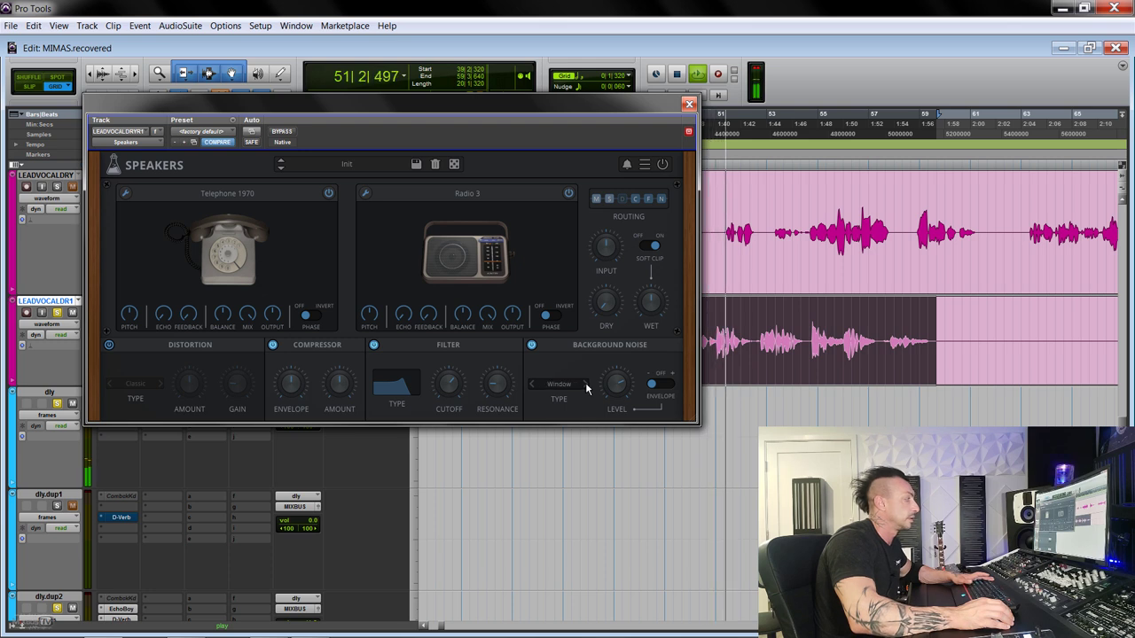
# Pick Static 1, then Static 2, from the noise list
pyautogui.click(581, 385)
pyautogui.moveTo(596, 434)
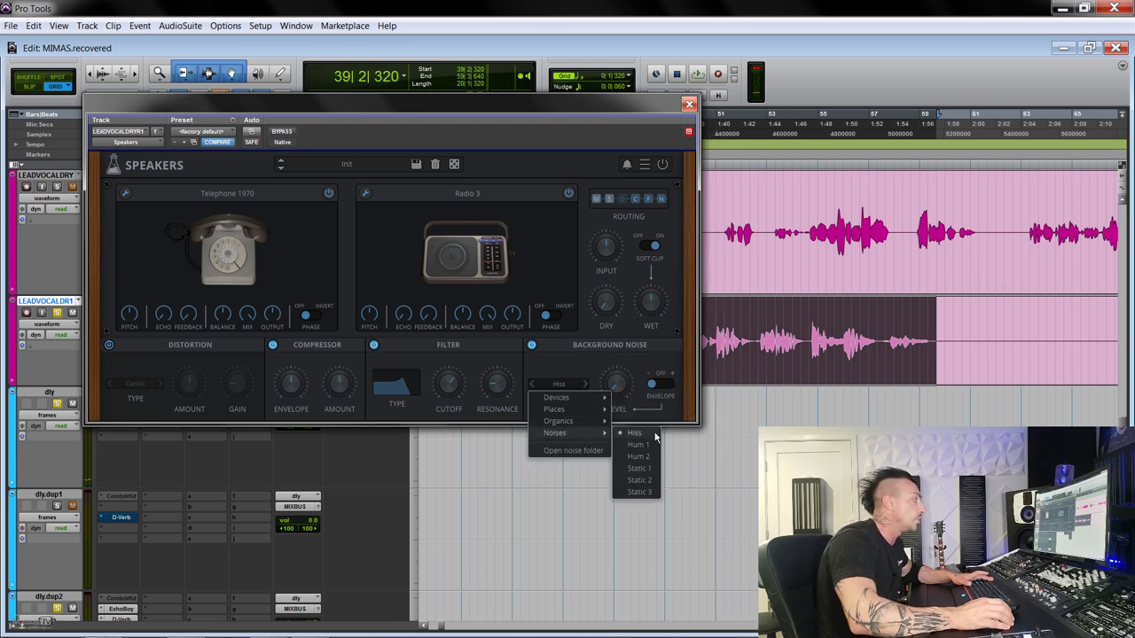
pyautogui.click(649, 468)
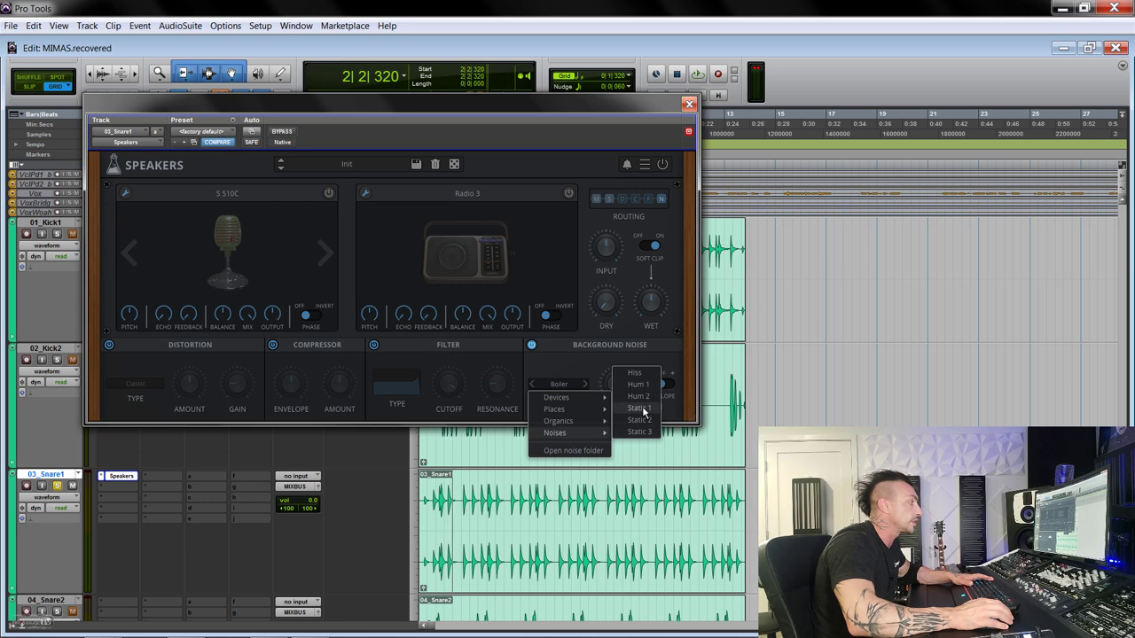
pyautogui.click(639, 418)
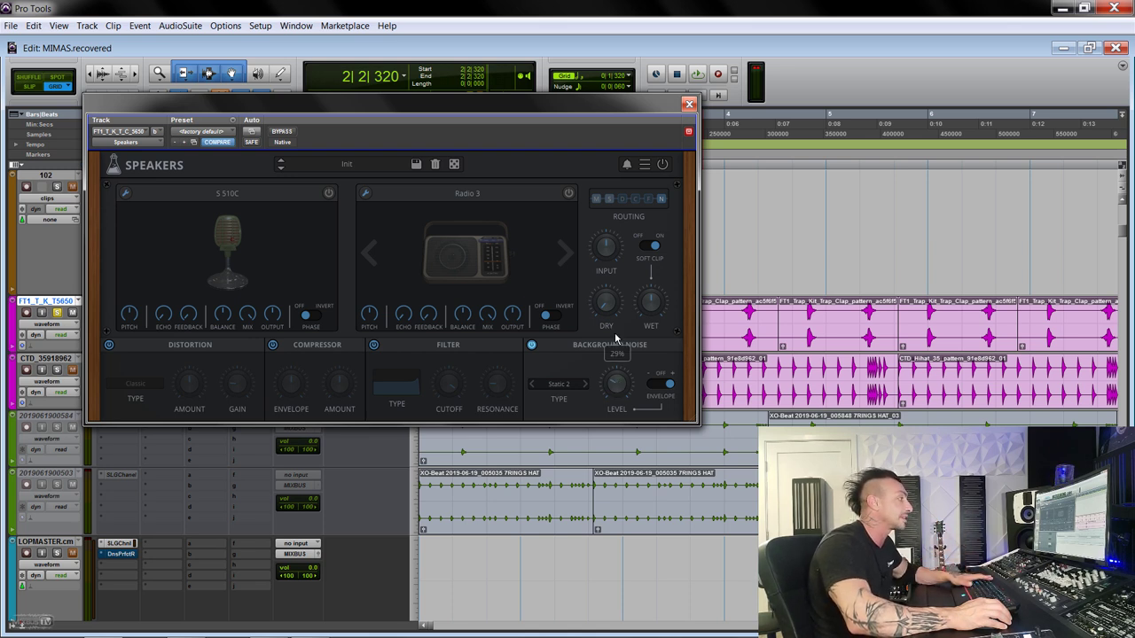
# Raise the noise level to 72% and audition Static 3, then Static 1, during playback
pyautogui.moveTo(616, 338); pyautogui.dragTo(586, 387)
pyautogui.press('space')
pyautogui.click(585, 384)
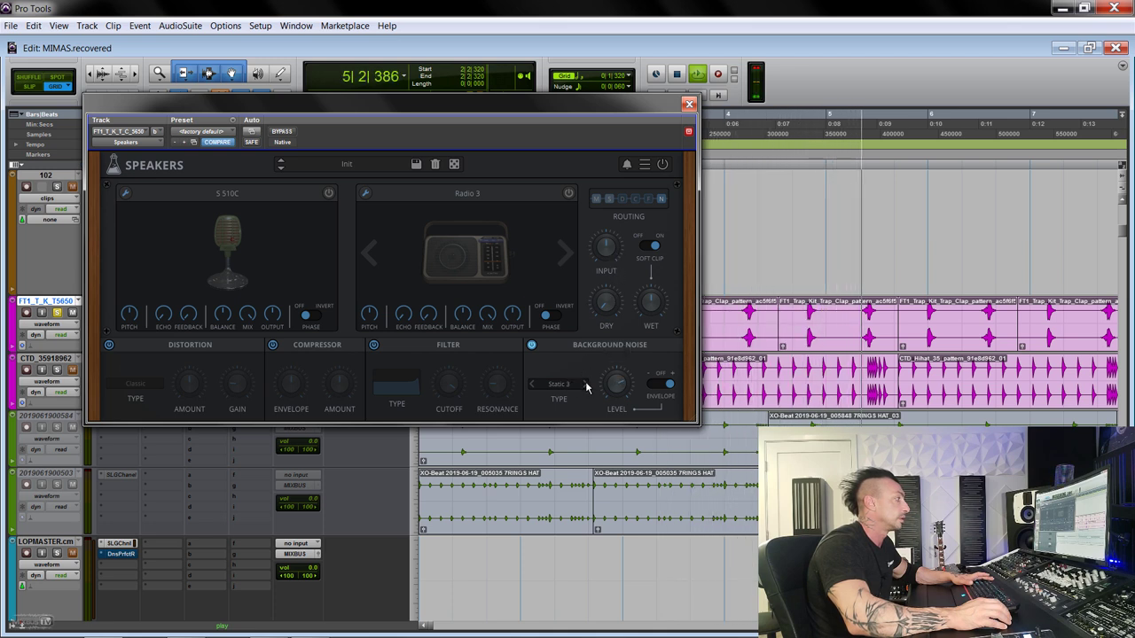
pyautogui.click(532, 385)
pyautogui.click(532, 385)
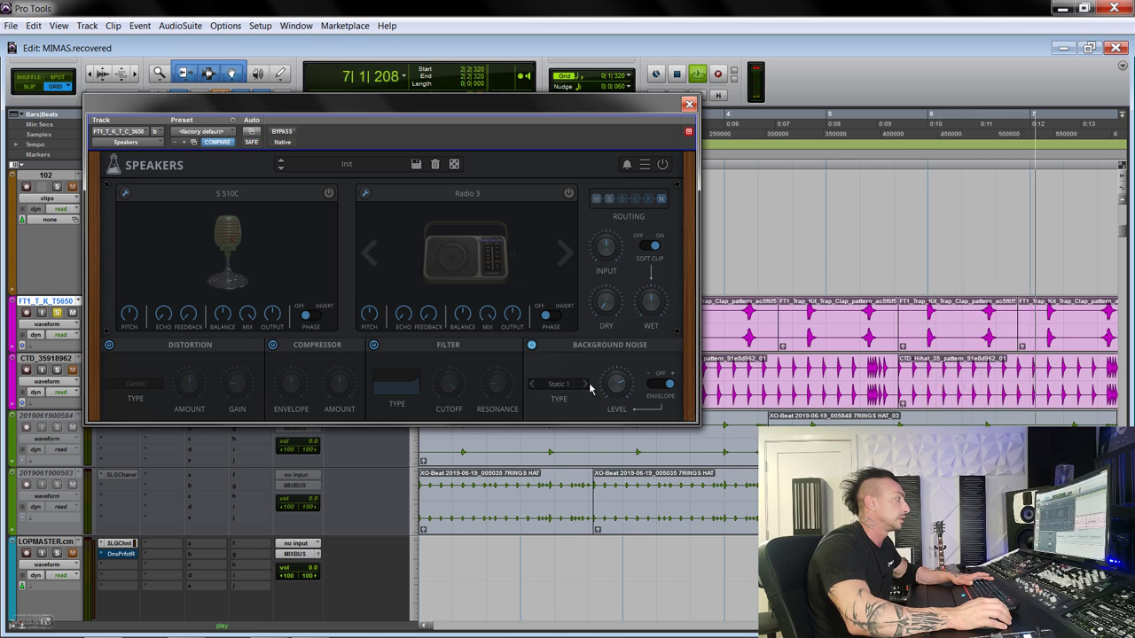
pyautogui.press('space')
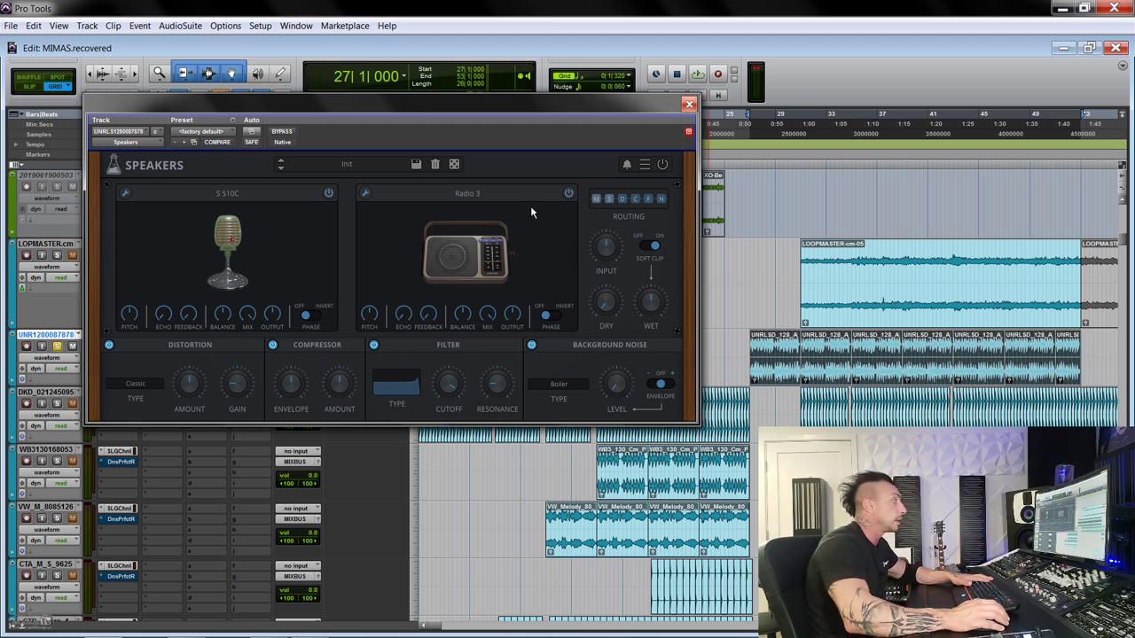
# Set the first device's pitch to 6.38x and the Radio 3 pitch to about 1.0x
pyautogui.press('space')
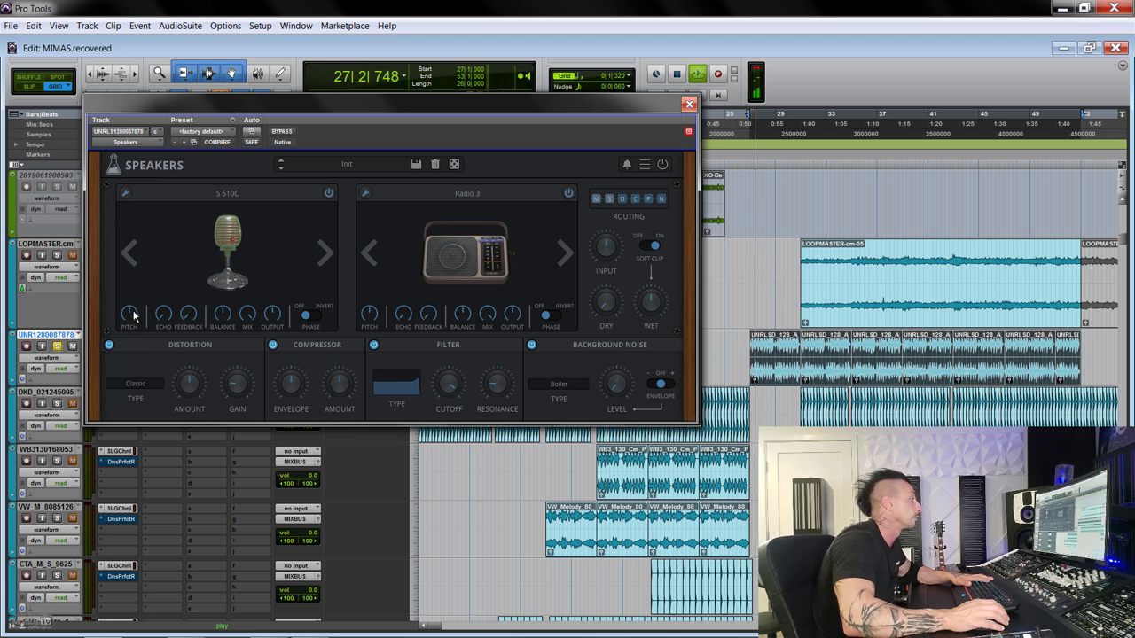
pyautogui.moveTo(133, 315); pyautogui.dragTo(121, 401)
pyautogui.moveTo(127, 317); pyautogui.dragTo(137, 227)
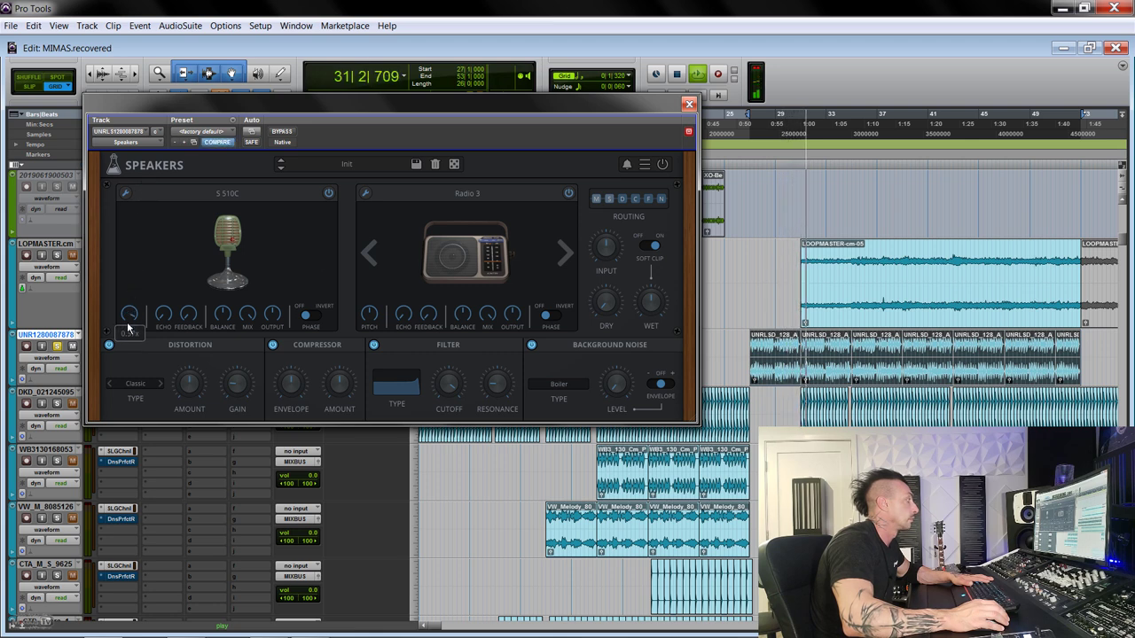
pyautogui.moveTo(373, 302)
pyautogui.moveTo(374, 302); pyautogui.dragTo(373, 335)
# Switch the first device through Talk-back to EV RE20 and audition it
pyautogui.click(324, 253)
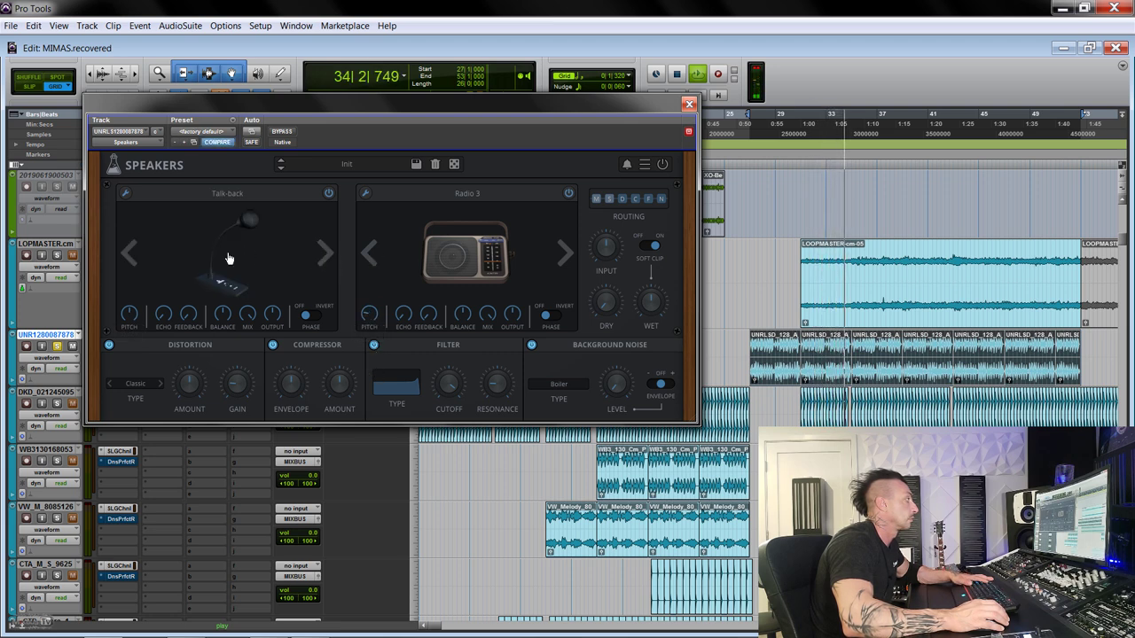
pyautogui.click(133, 255)
pyautogui.press('space')
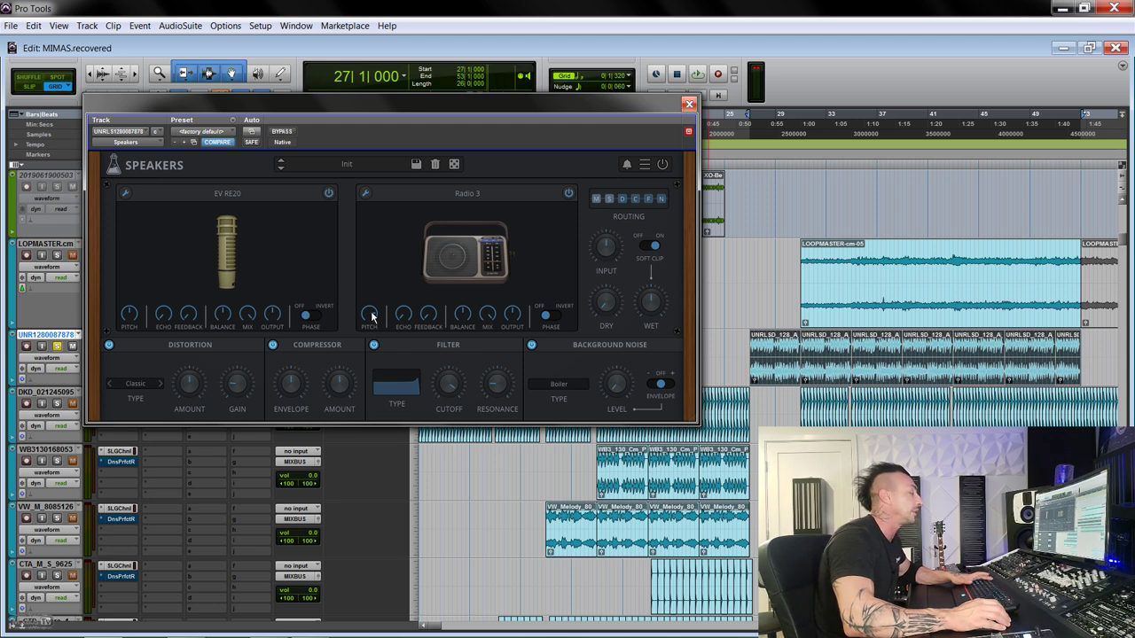
pyautogui.press('space')
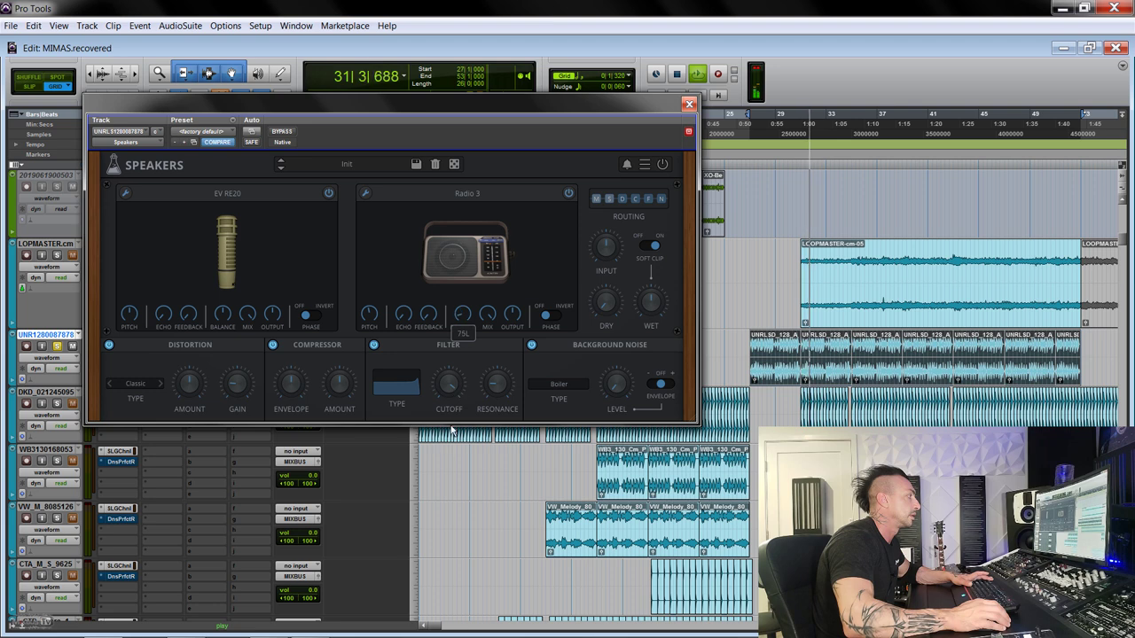
pyautogui.press('space')
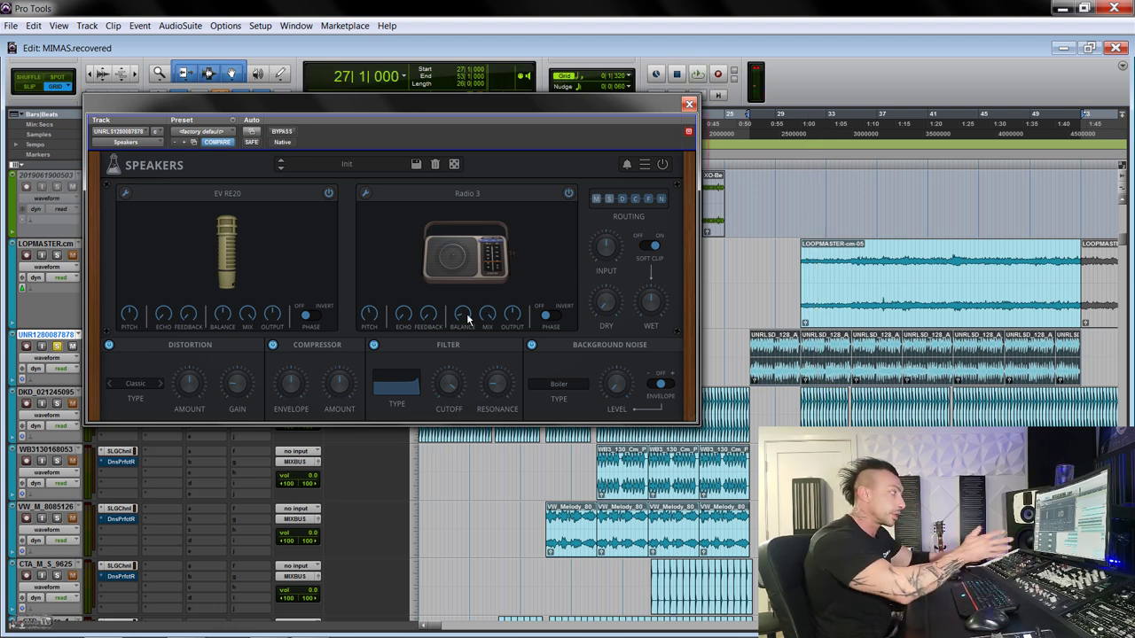
# Restart playback and invert the Radio 3 speaker's phase
pyautogui.press('alt')
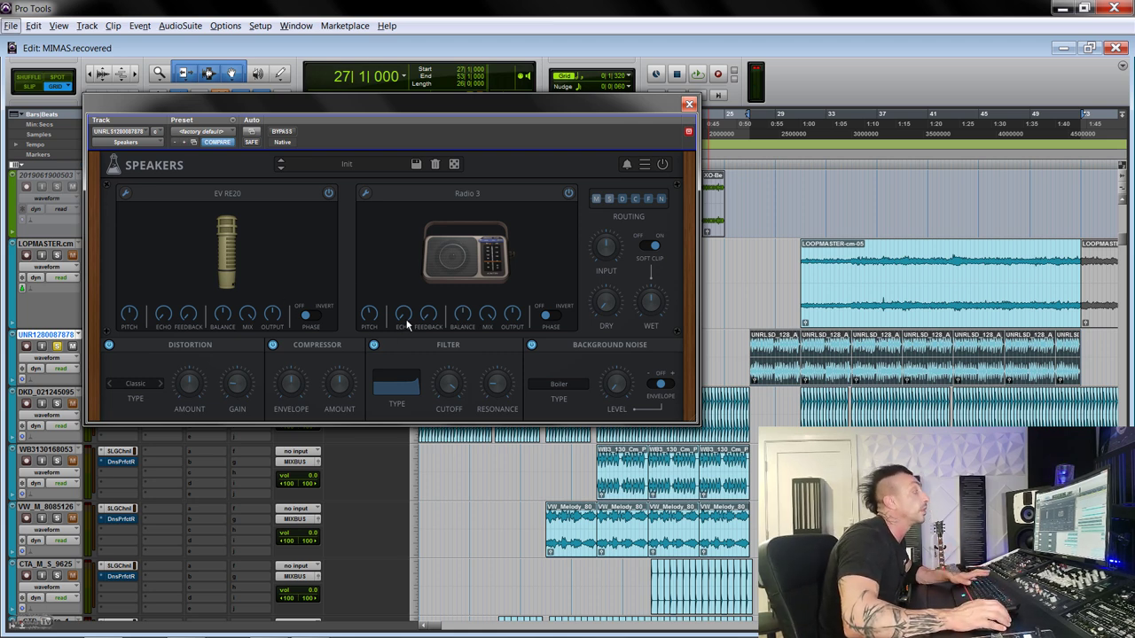
pyautogui.press('space')
pyautogui.press('Escape')
pyautogui.press('space')
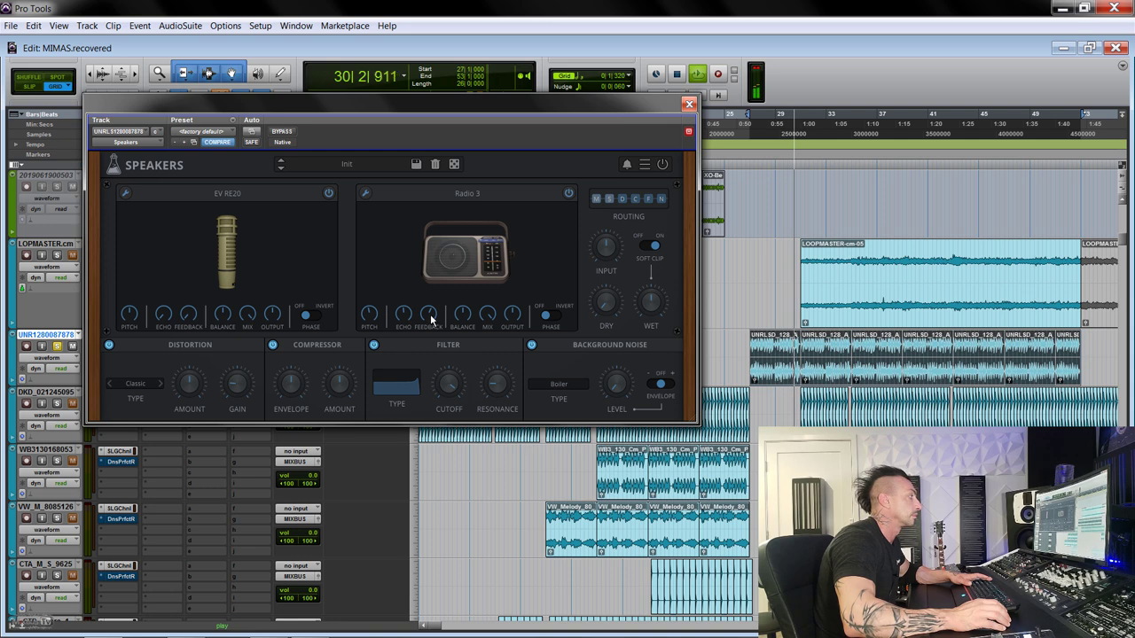
pyautogui.click(553, 317)
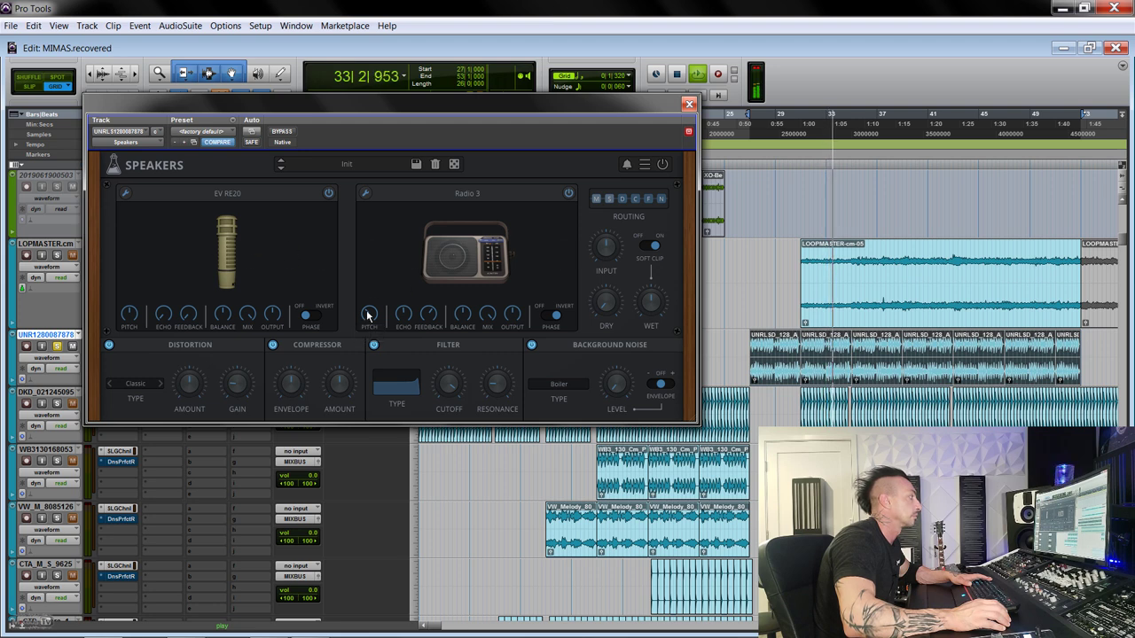
# Step through the Key Amp, Marsha, Medium Speaker and RE20 Cube presets
pyautogui.click(281, 167)
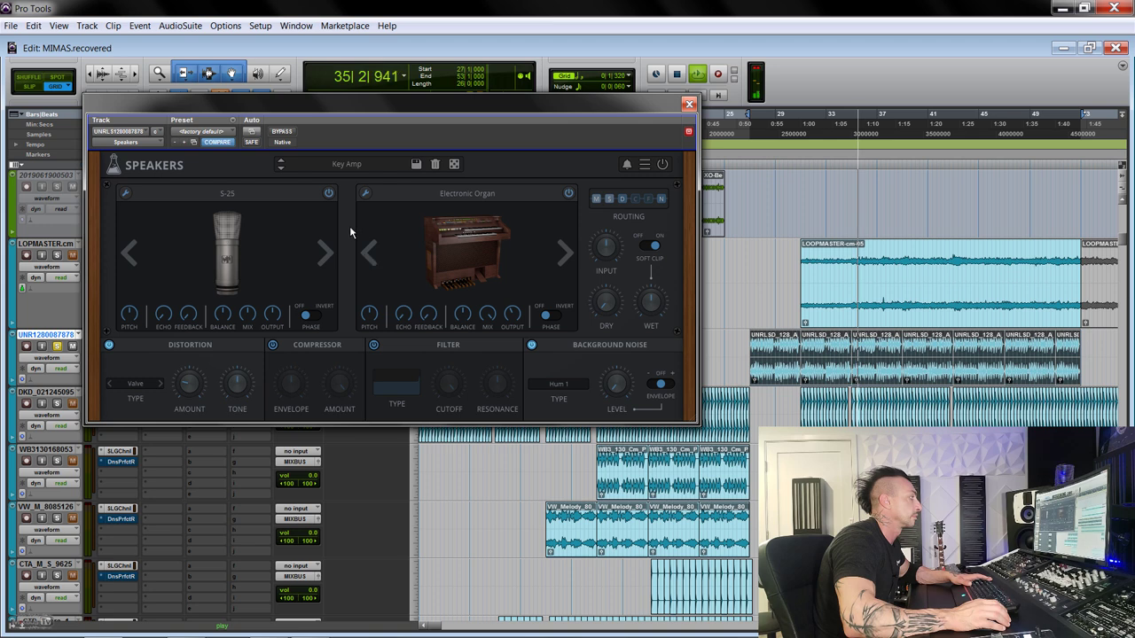
pyautogui.click(281, 169)
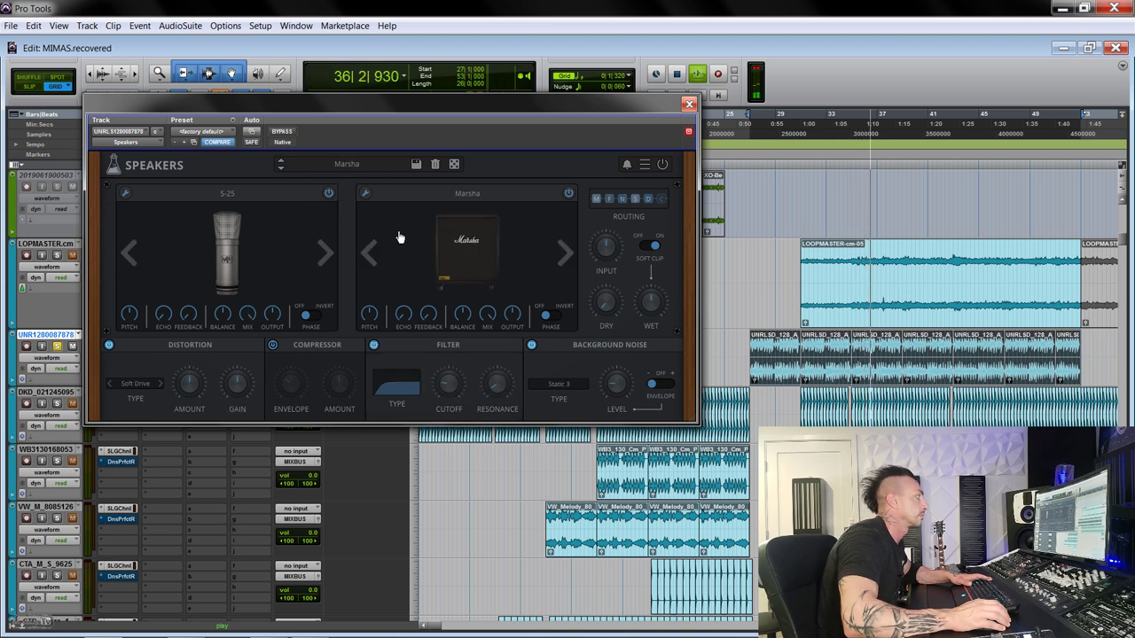
pyautogui.click(280, 168)
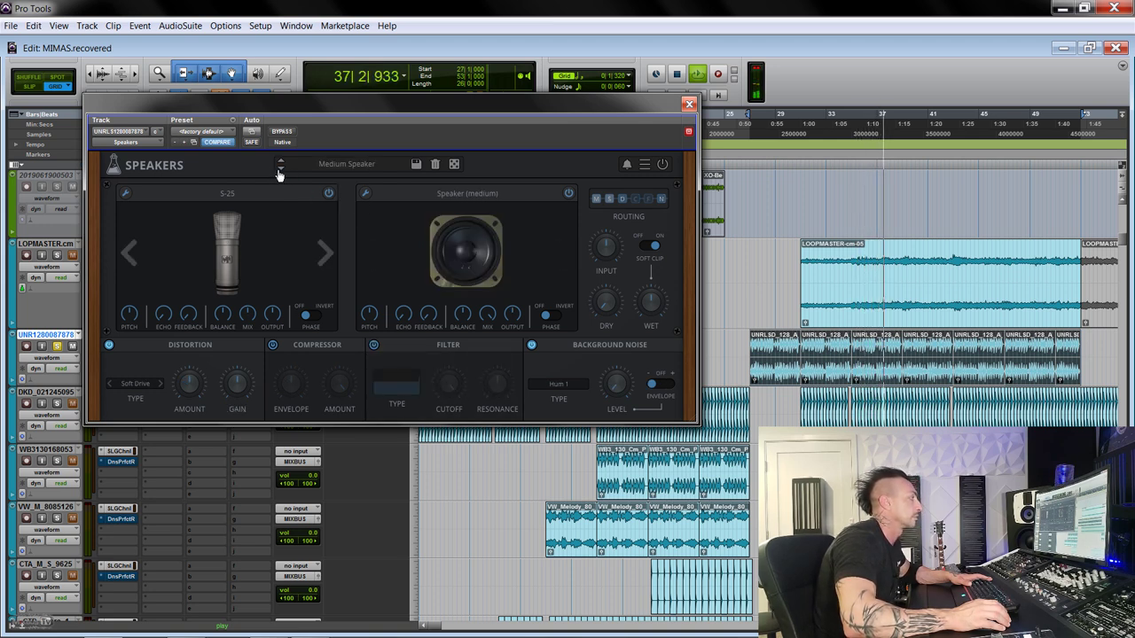
pyautogui.click(280, 169)
pyautogui.click(280, 168)
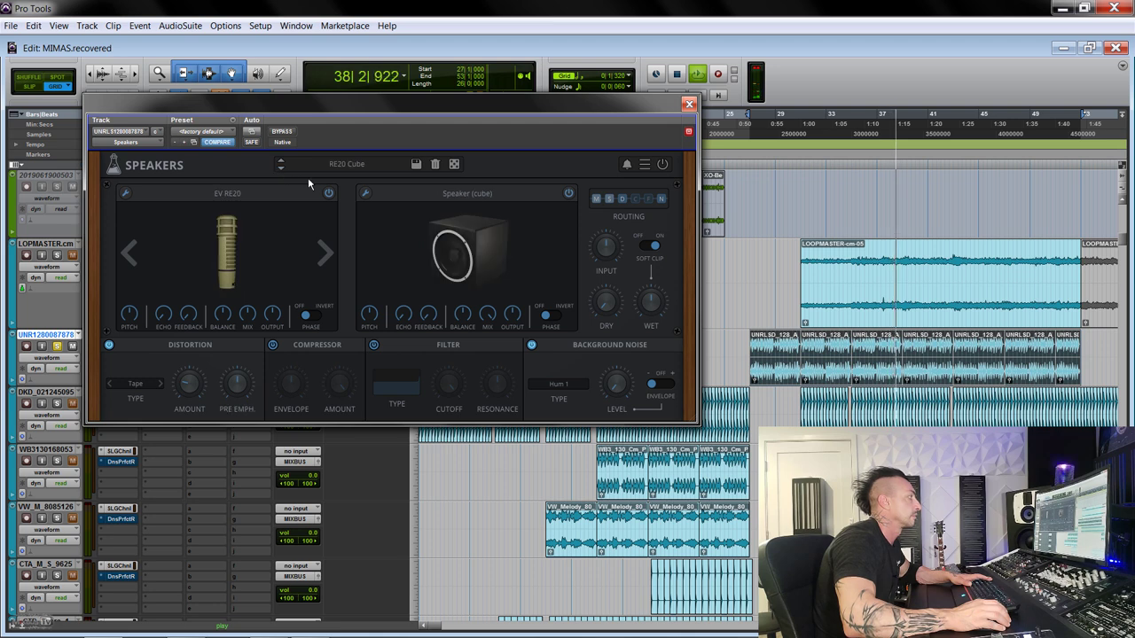
# Bypass Speakers and restart playback to hear the dry track for comparison
pyautogui.moveTo(608, 244)
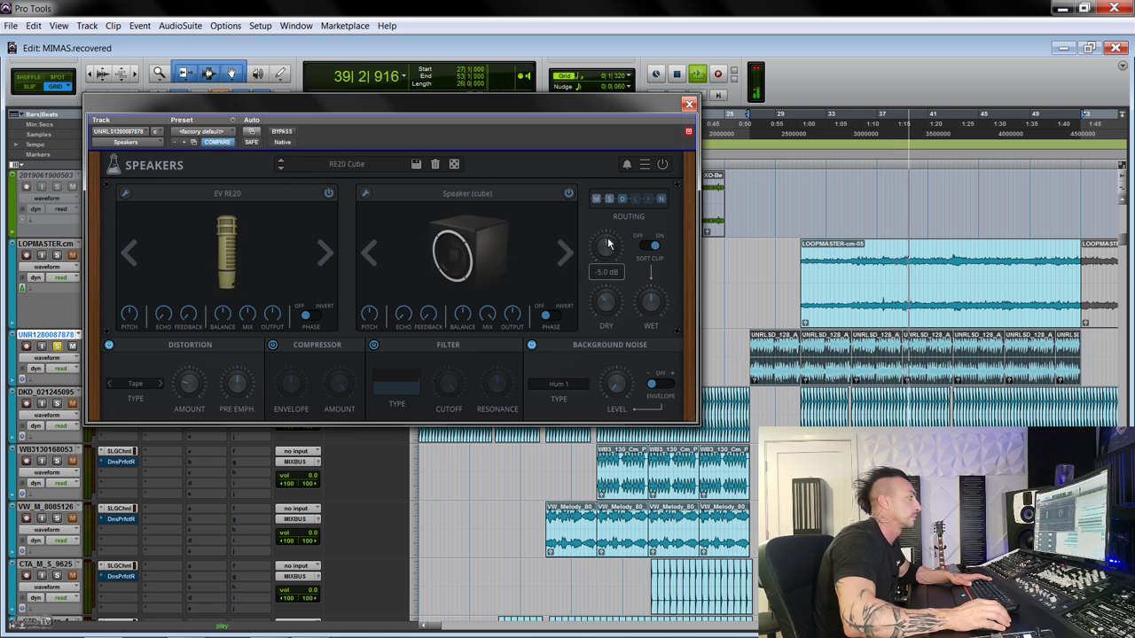
pyautogui.click(282, 132)
pyautogui.press('space')
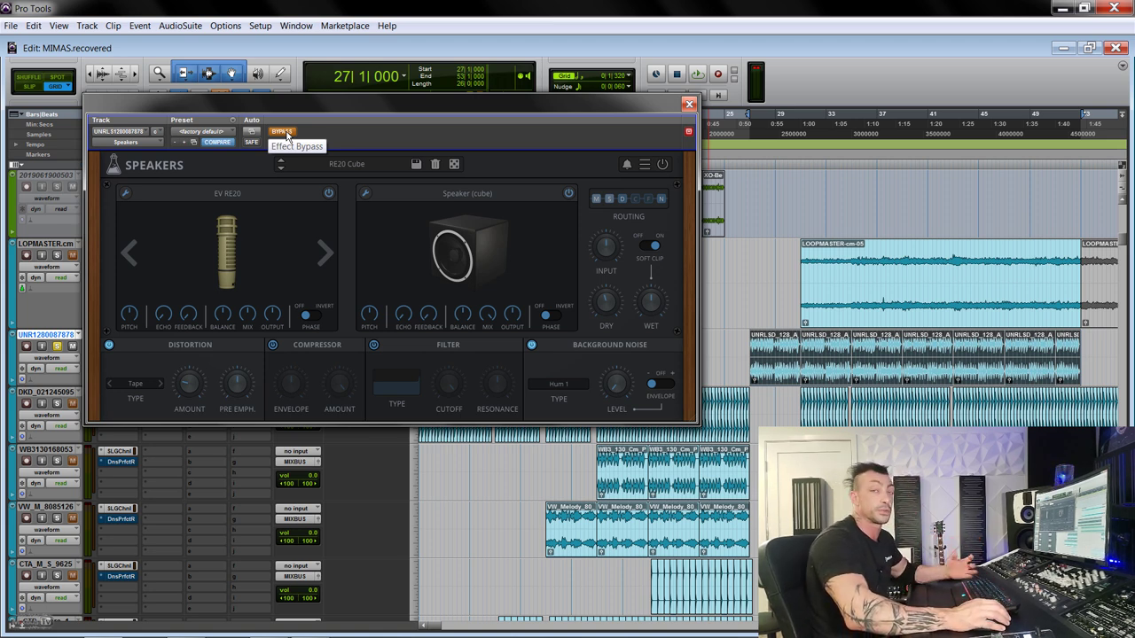
pyautogui.press('space')
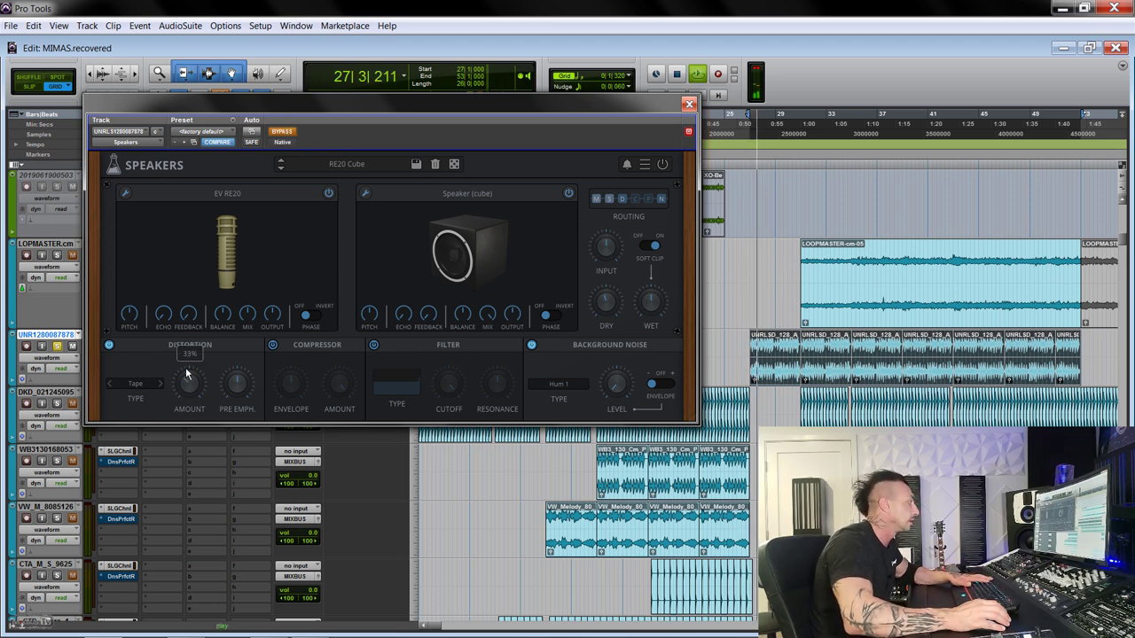
# Re-enable Speakers, raise the Distortion Amount, and load the School Gig preset
pyautogui.click(282, 131)
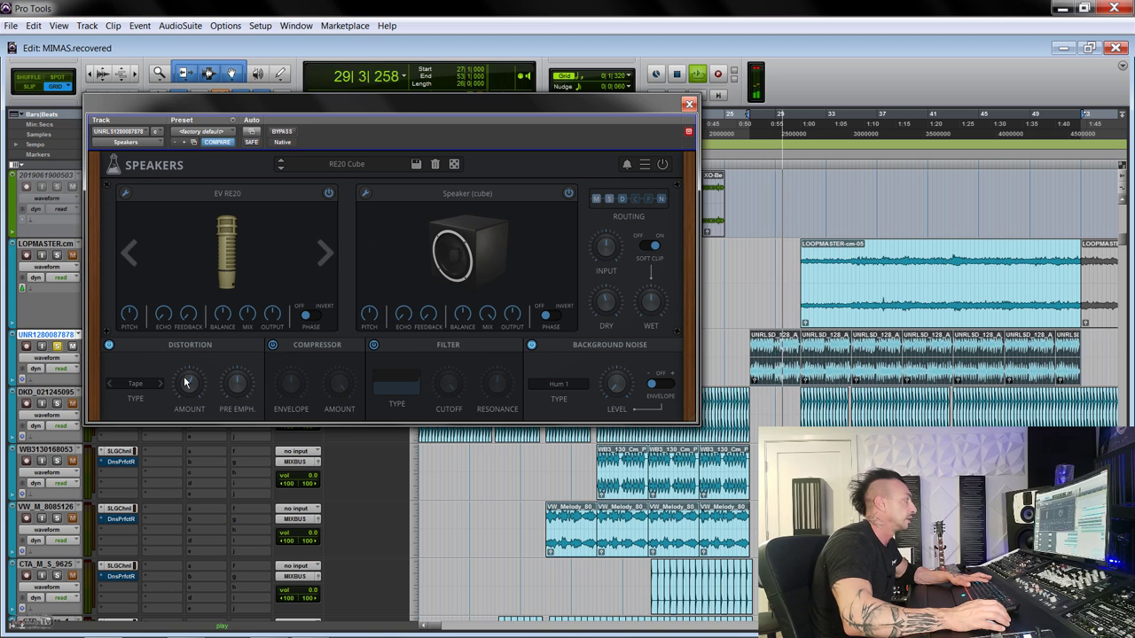
pyautogui.moveTo(197, 390); pyautogui.dragTo(201, 346)
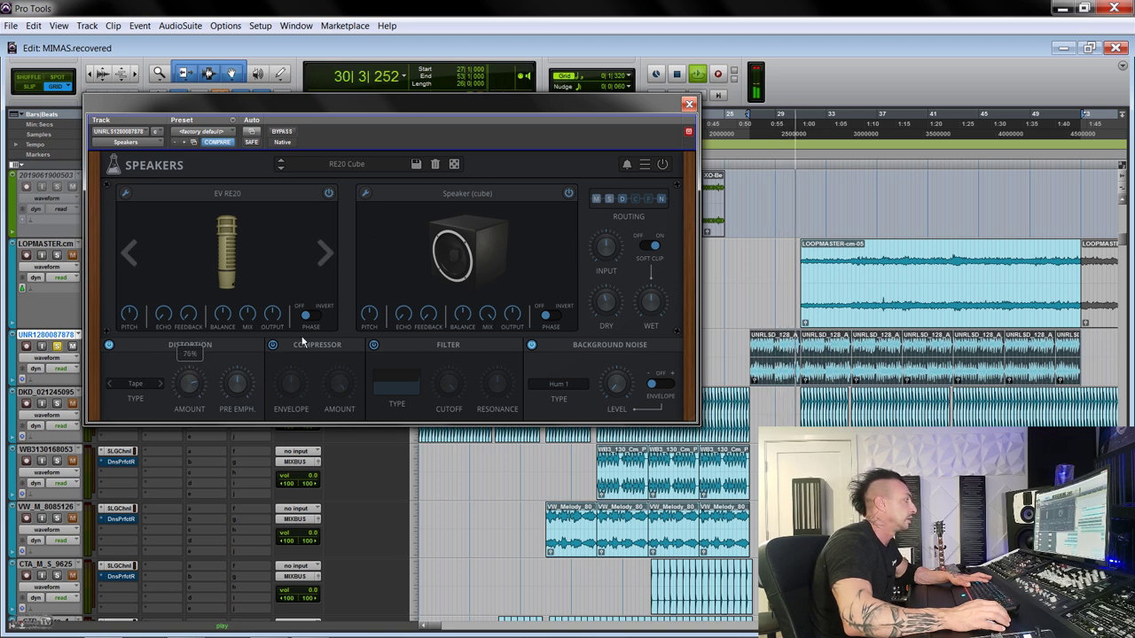
pyautogui.moveTo(373, 302)
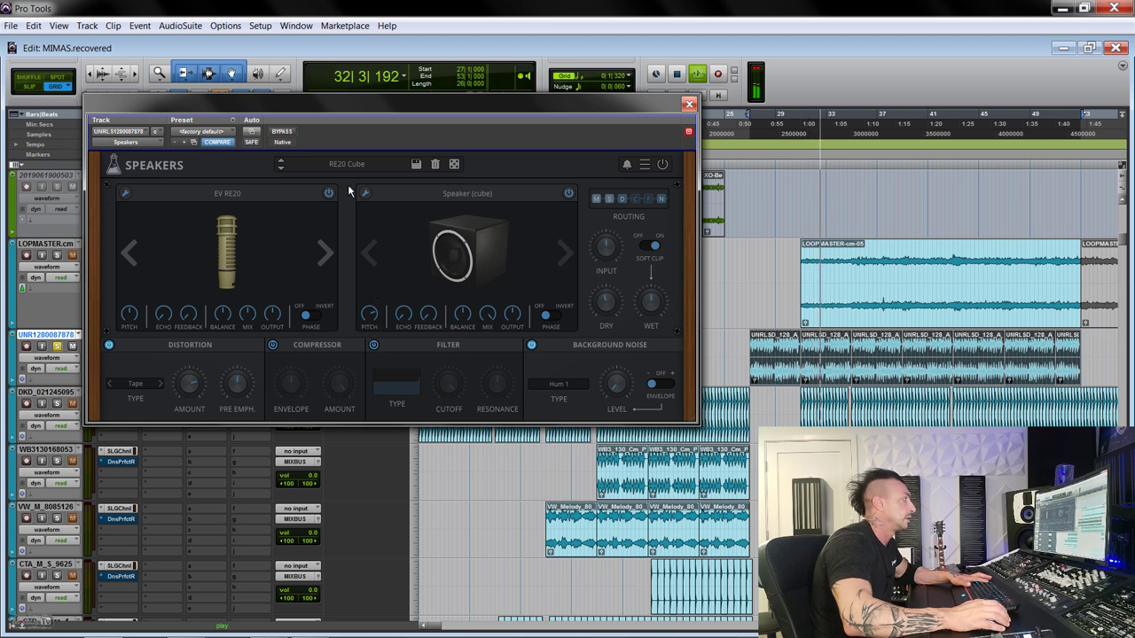
pyautogui.click(281, 170)
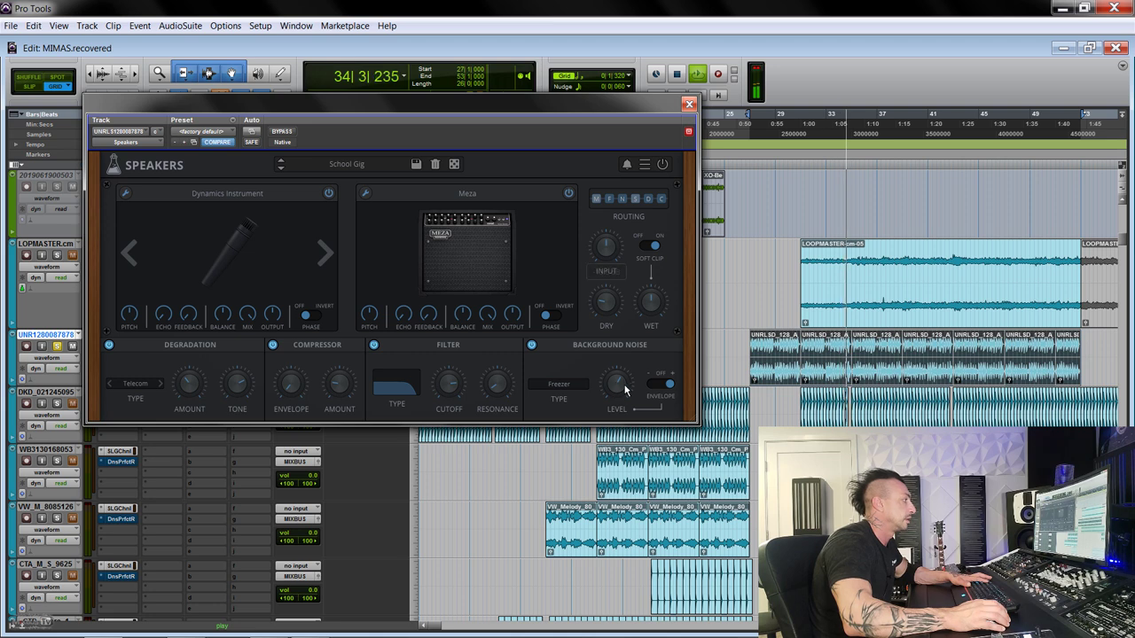
# Stop playback, close the Speakers plugin window, and zoom the timeline out
pyautogui.moveTo(624, 360)
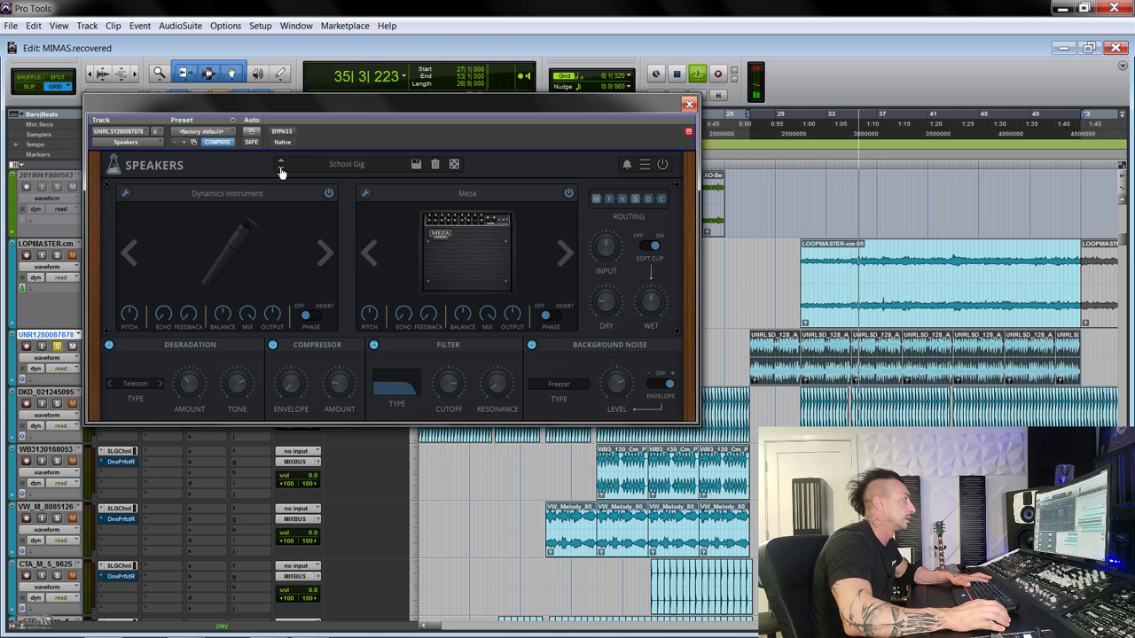
pyautogui.press('space')
pyautogui.hotkey('ctrl', 'w')
pyautogui.hotkey('ctrl', '[')
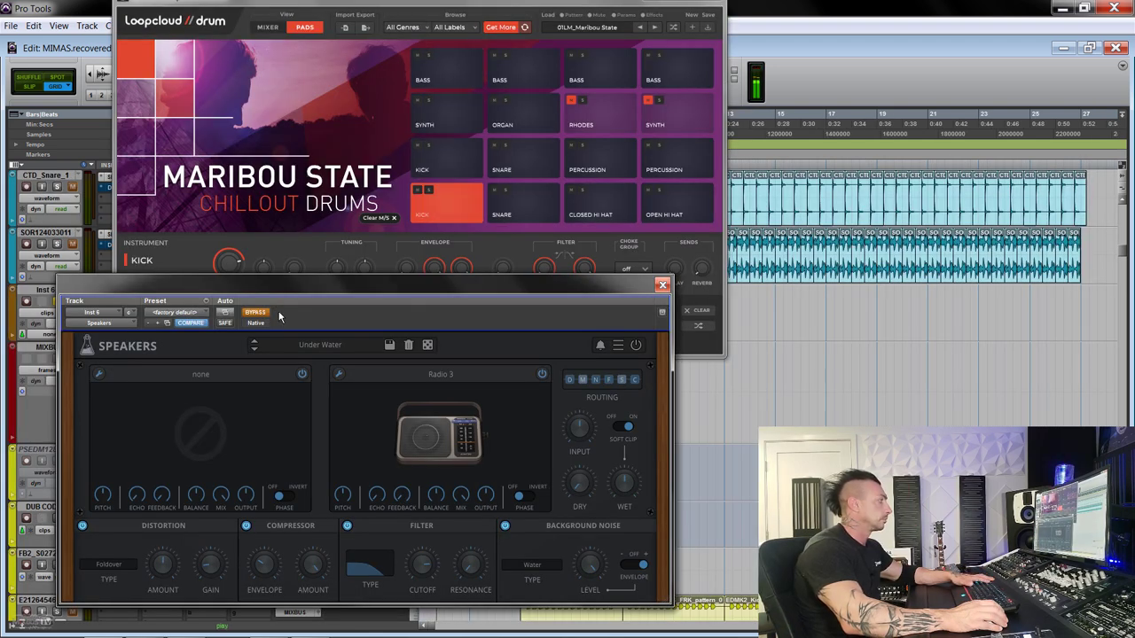
# Re-enable Speakers on the drums, pick Tubby Sound, and adjust DRY from -25.7 to -9.0 dB
pyautogui.click(257, 312)
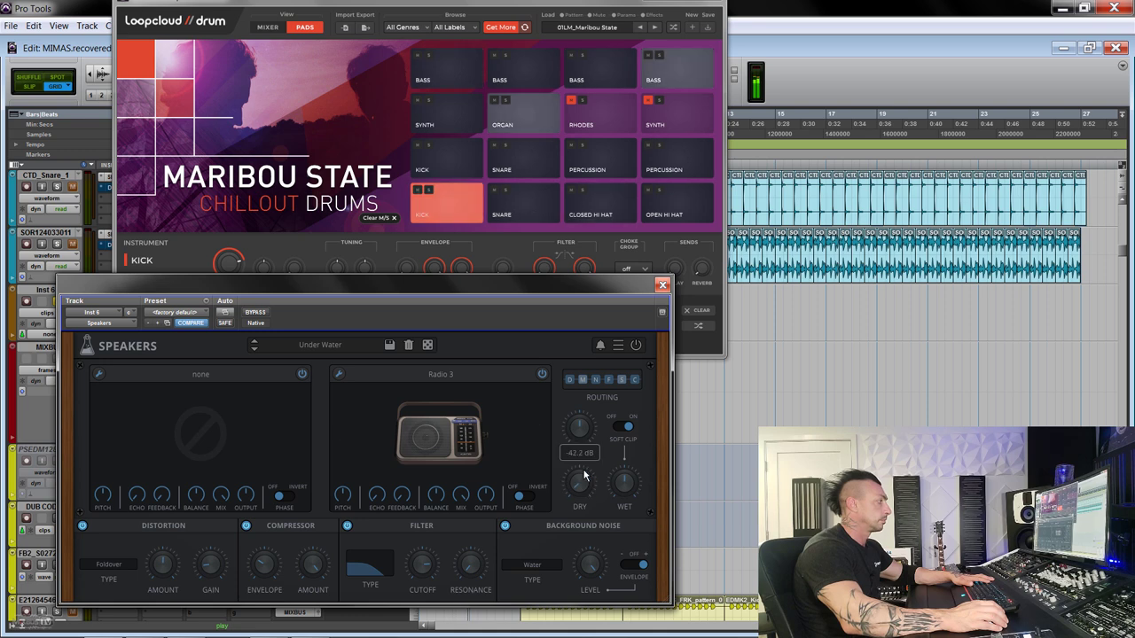
pyautogui.moveTo(582, 432)
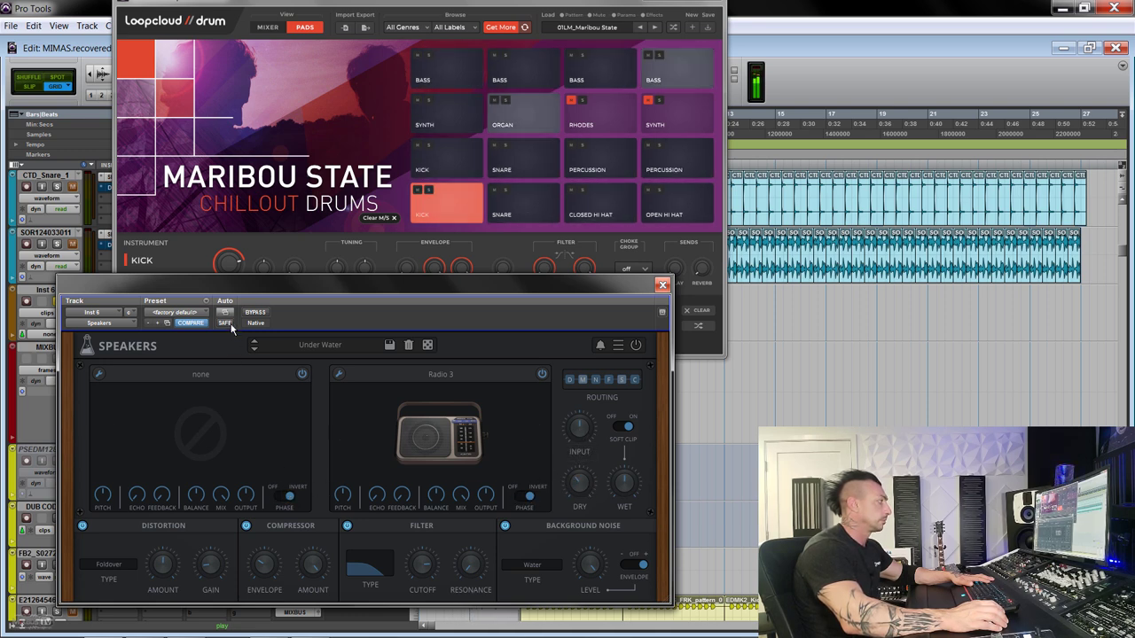
pyautogui.click(254, 346)
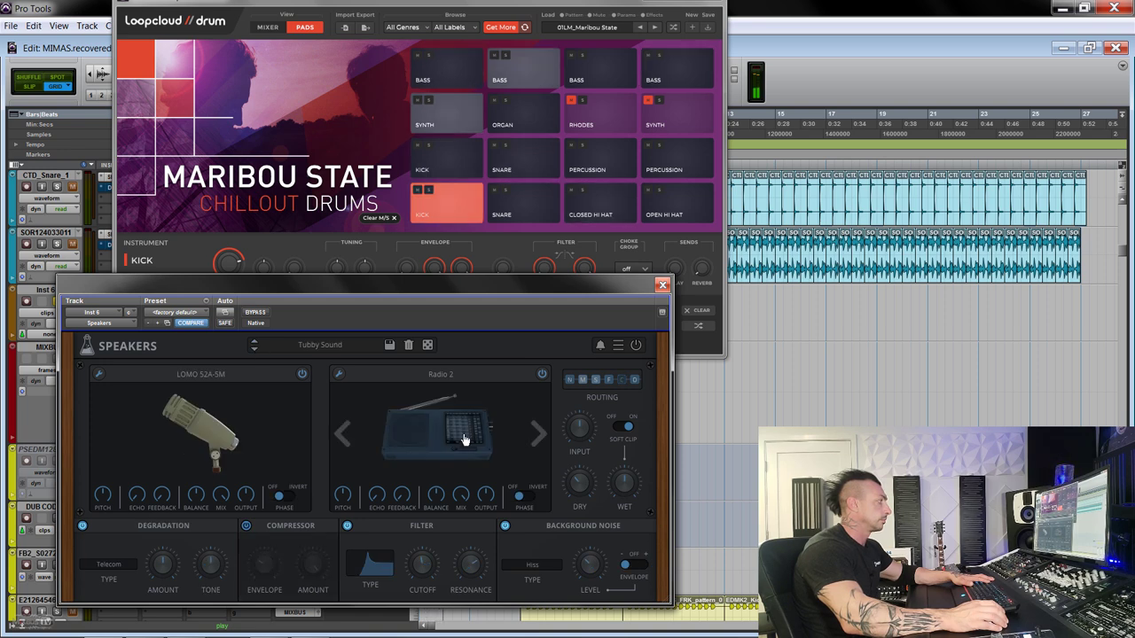
pyautogui.moveTo(588, 503); pyautogui.dragTo(581, 544)
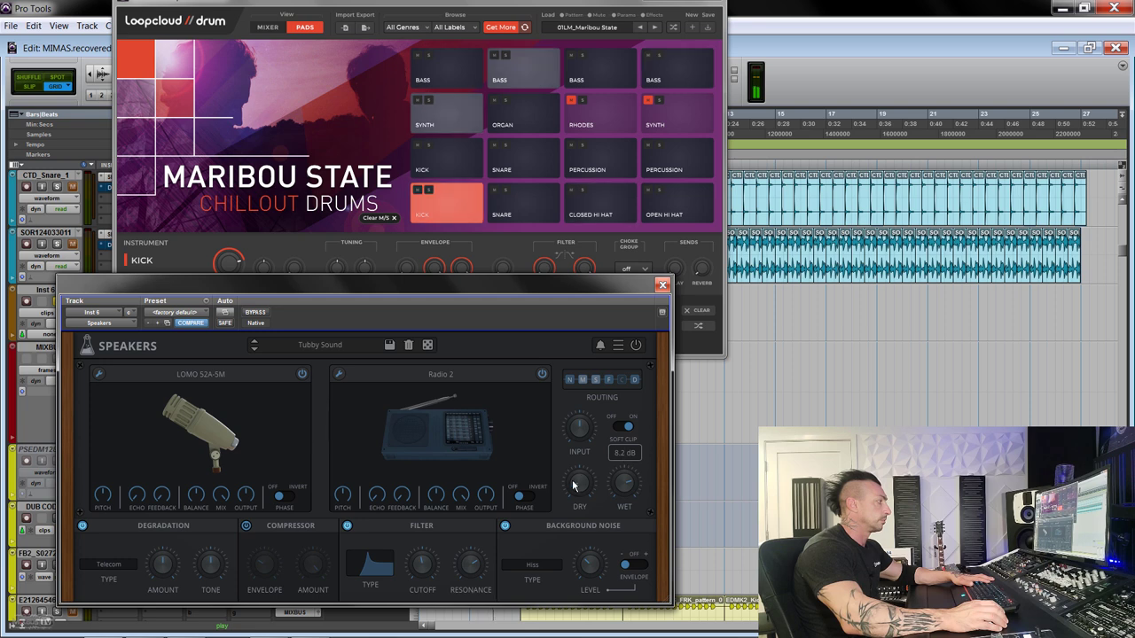
pyautogui.moveTo(579, 483); pyautogui.dragTo(575, 456)
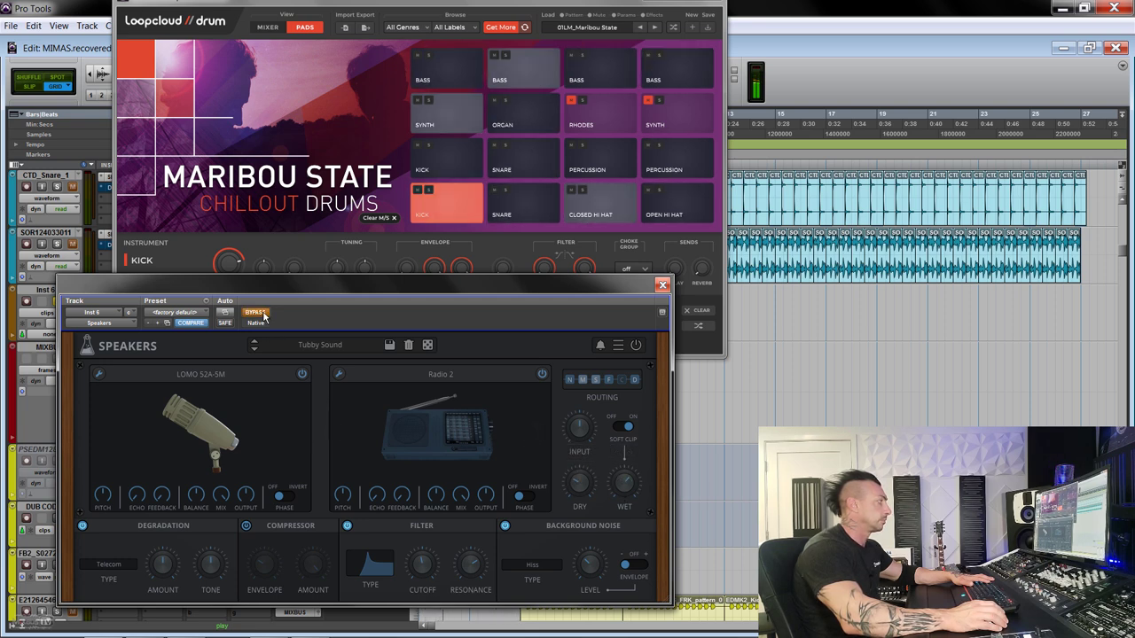
# Audition the Under Water, Town and Submarine presets
pyautogui.click(255, 349)
pyautogui.click(256, 347)
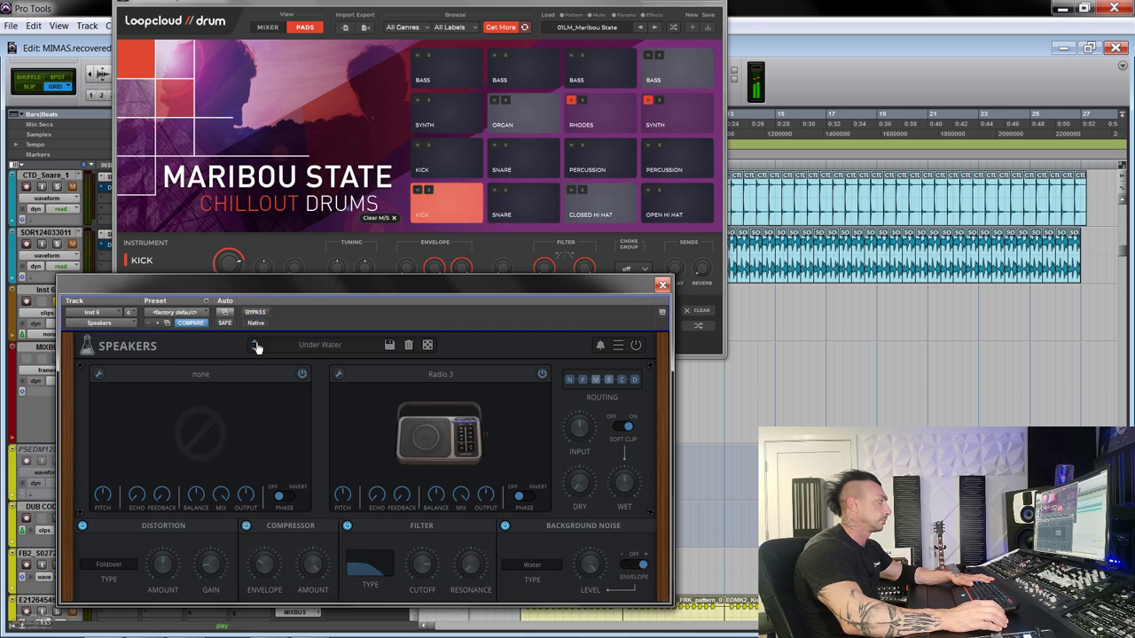
pyautogui.click(255, 347)
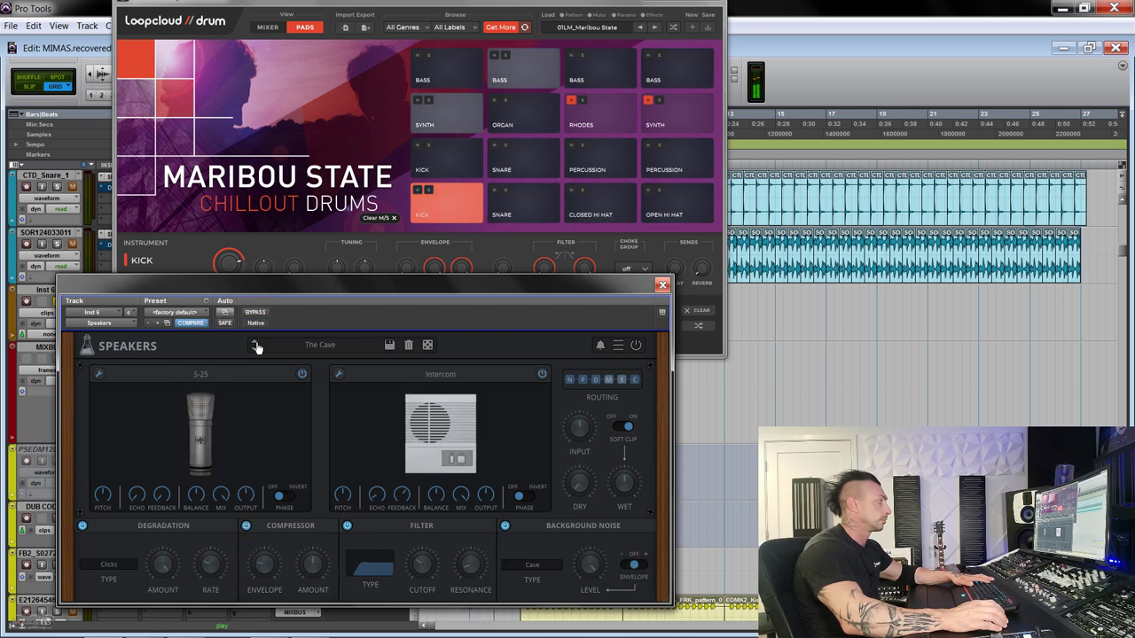
pyautogui.click(256, 347)
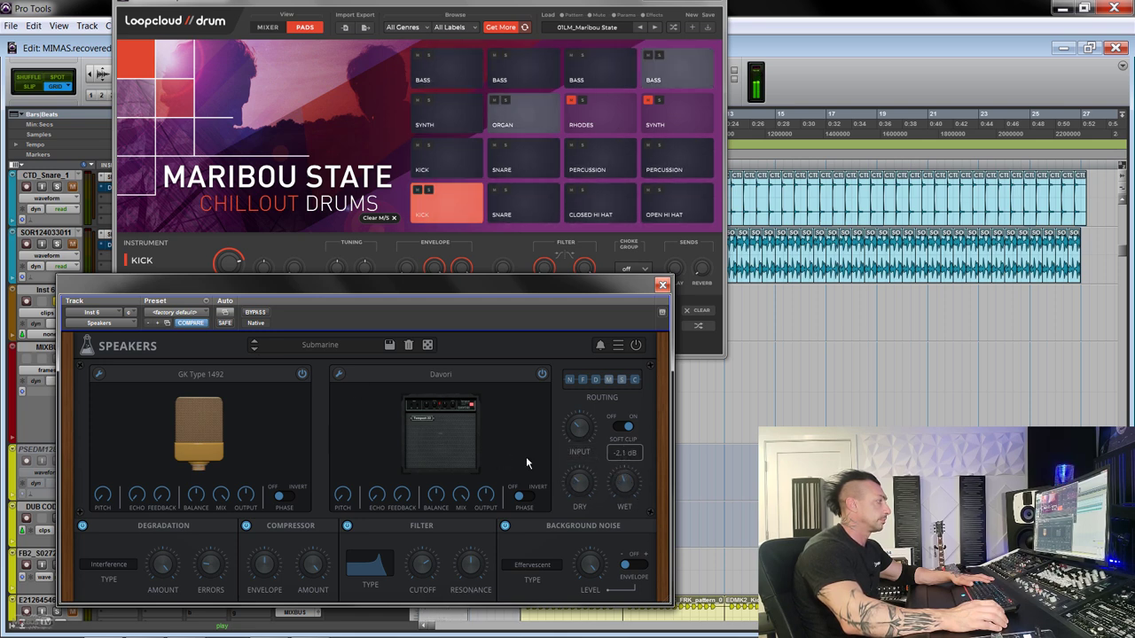
# Step through Stepping, LSD and Bathroom, stopping on the Wrong Packets preset
pyautogui.click(255, 344)
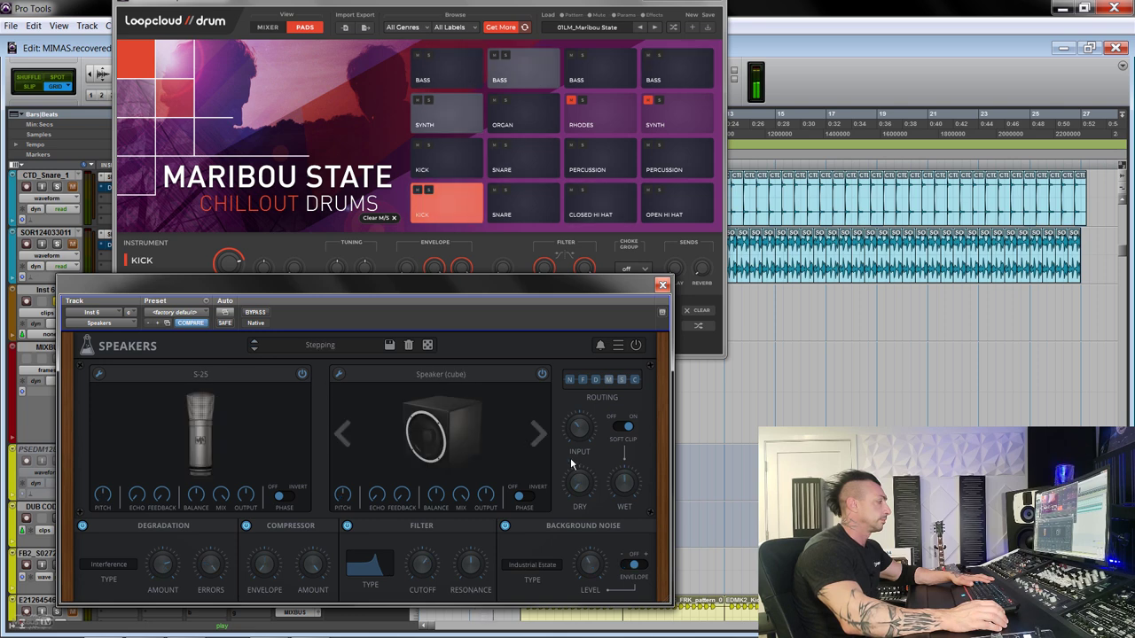
pyautogui.click(256, 345)
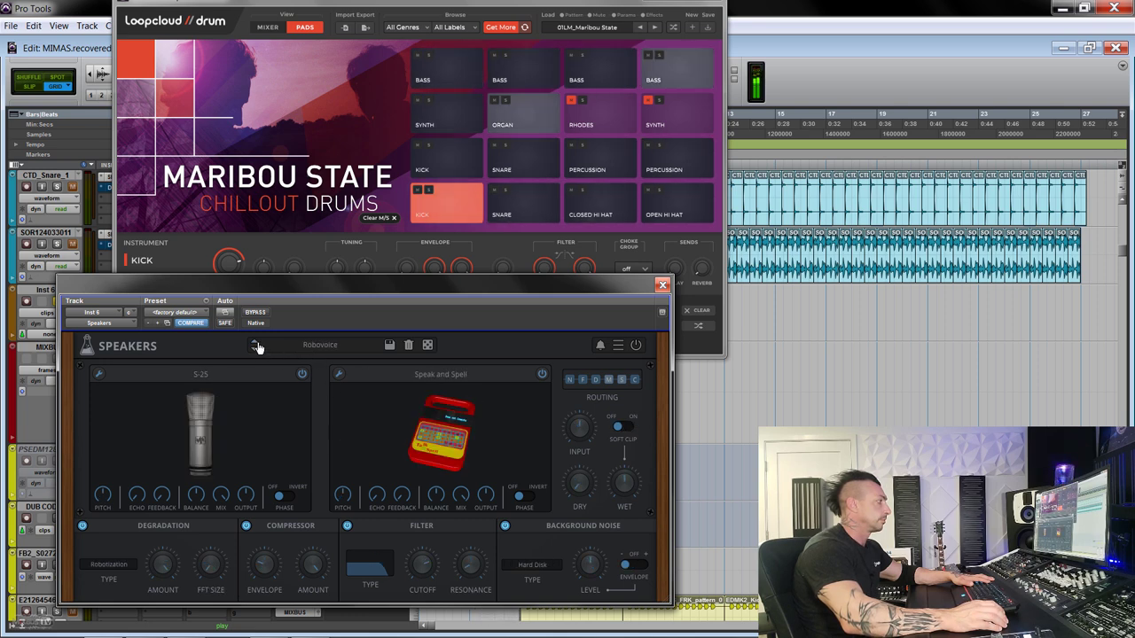
pyautogui.click(256, 345)
pyautogui.click(256, 345)
pyautogui.moveTo(571, 432)
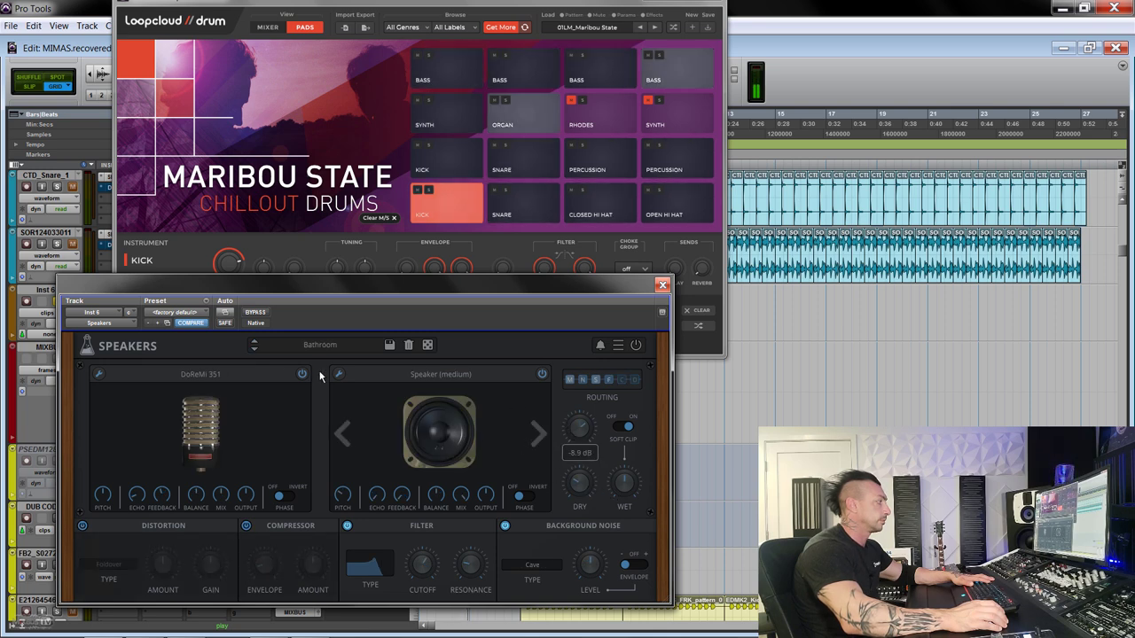
pyautogui.click(255, 345)
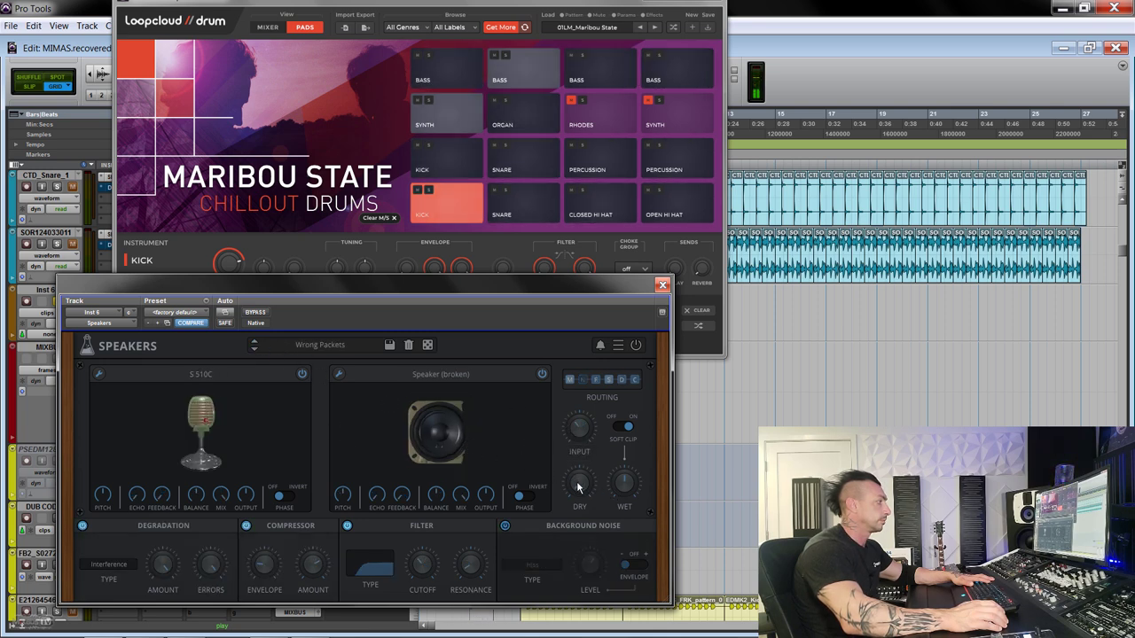